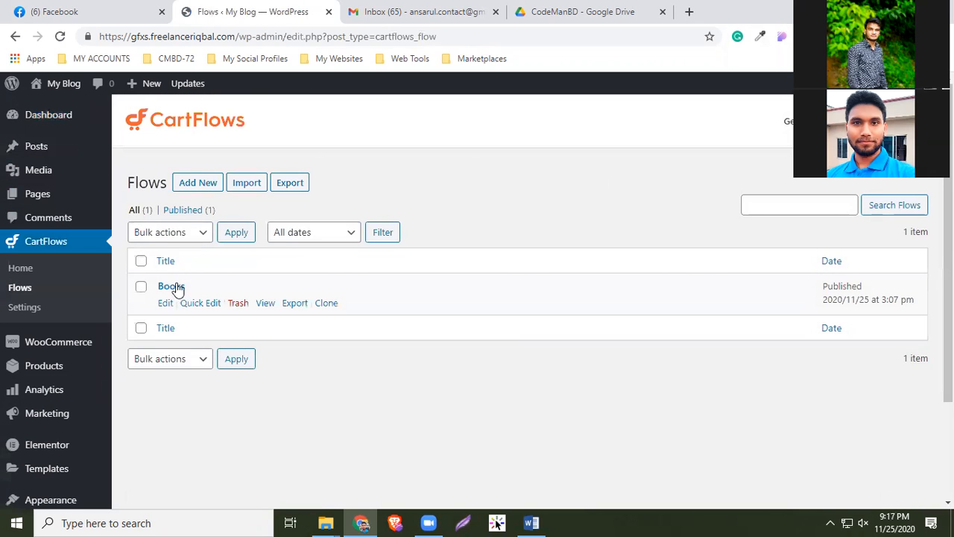
- Open the Books flow for editing and look through its steps from the landing page to the thank you page
{"action": "left_click", "coordinate": [176, 287]}
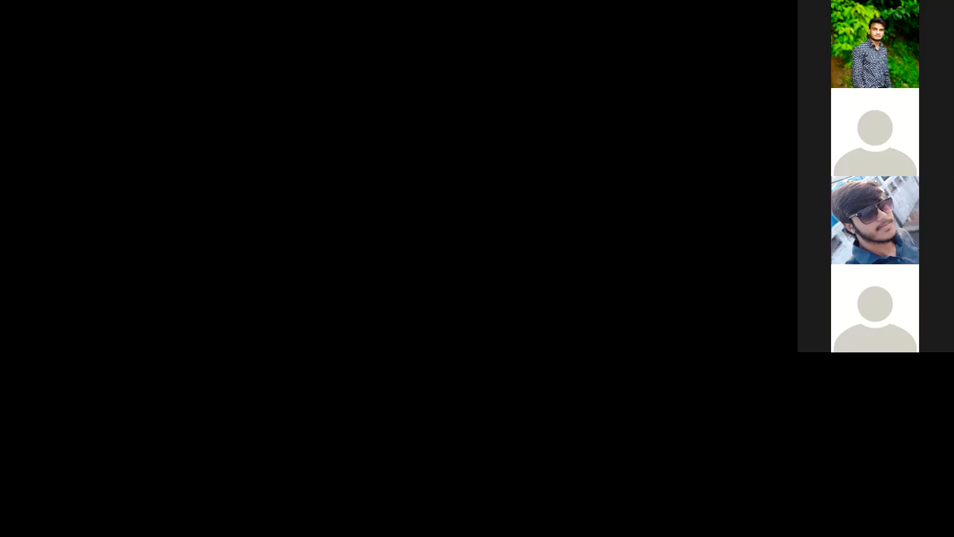
{"action": "scroll", "coordinate": [486, 332], "scroll_direction": "up", "scroll_amount": 3}
{"action": "scroll", "coordinate": [436, 357], "scroll_direction": "down", "scroll_amount": 1}
{"action": "scroll", "coordinate": [436, 357], "scroll_direction": "up", "scroll_amount": 1}
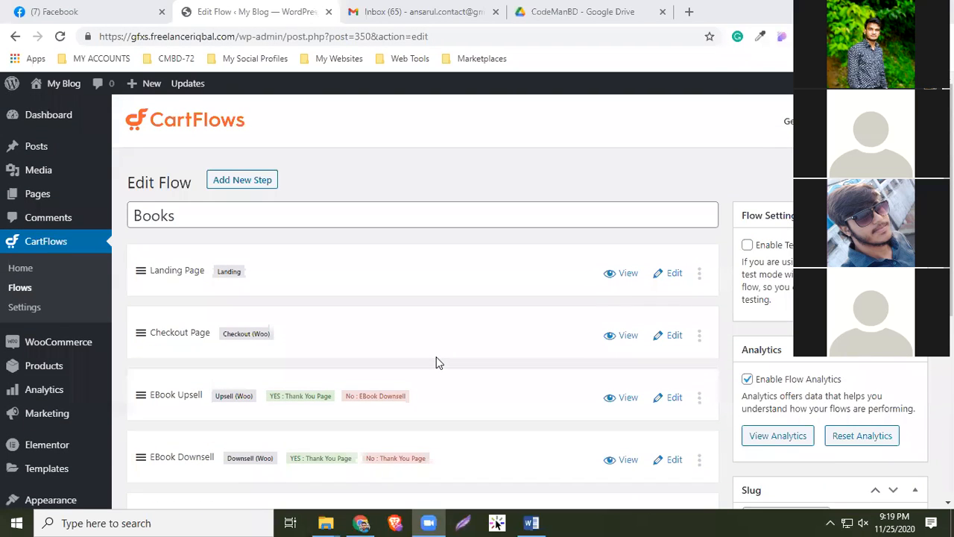
{"action": "scroll", "coordinate": [407, 337], "scroll_direction": "down", "scroll_amount": 3}
{"action": "scroll", "coordinate": [407, 336], "scroll_direction": "up", "scroll_amount": 3}
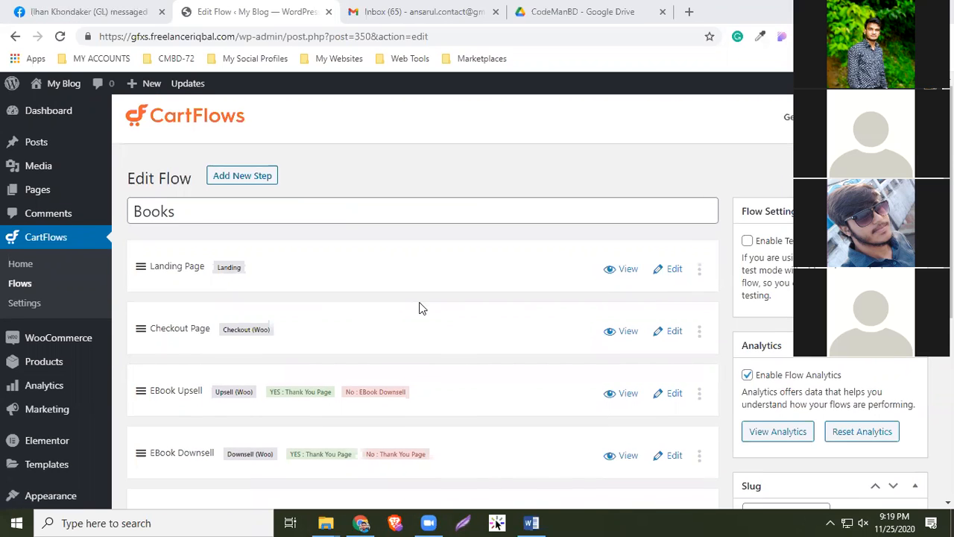
{"action": "scroll", "coordinate": [419, 307], "scroll_direction": "down", "scroll_amount": 2}
{"action": "scroll", "coordinate": [419, 307], "scroll_direction": "up", "scroll_amount": 2}
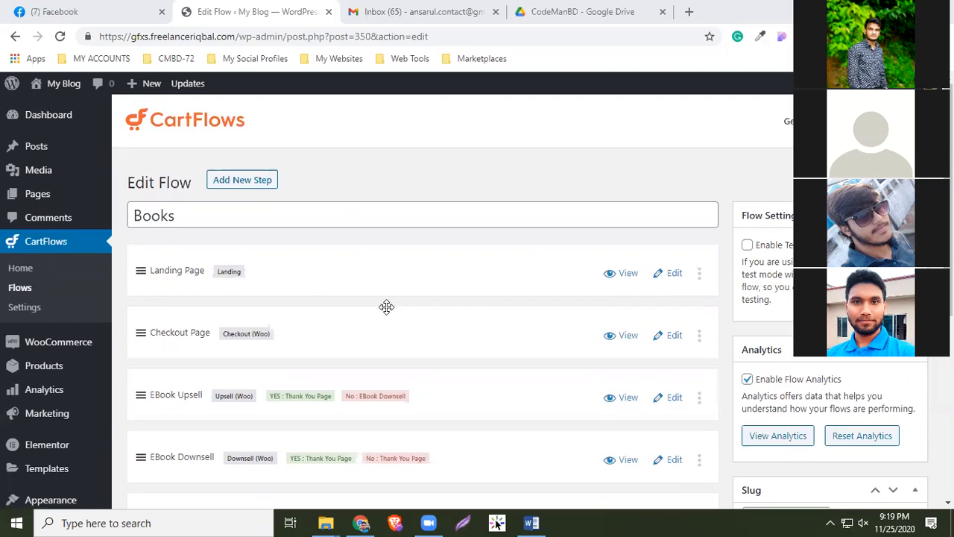
{"action": "scroll", "coordinate": [271, 298], "scroll_direction": "down", "scroll_amount": 1}
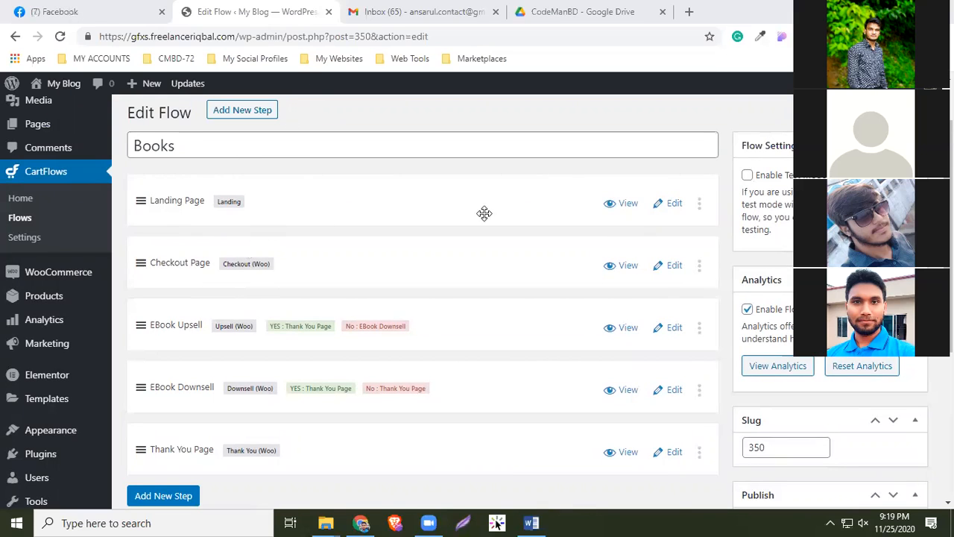
- Open the Landing Page step's live view in a separate tab and return to the flow's step list
{"action": "left_click", "coordinate": [630, 204]}
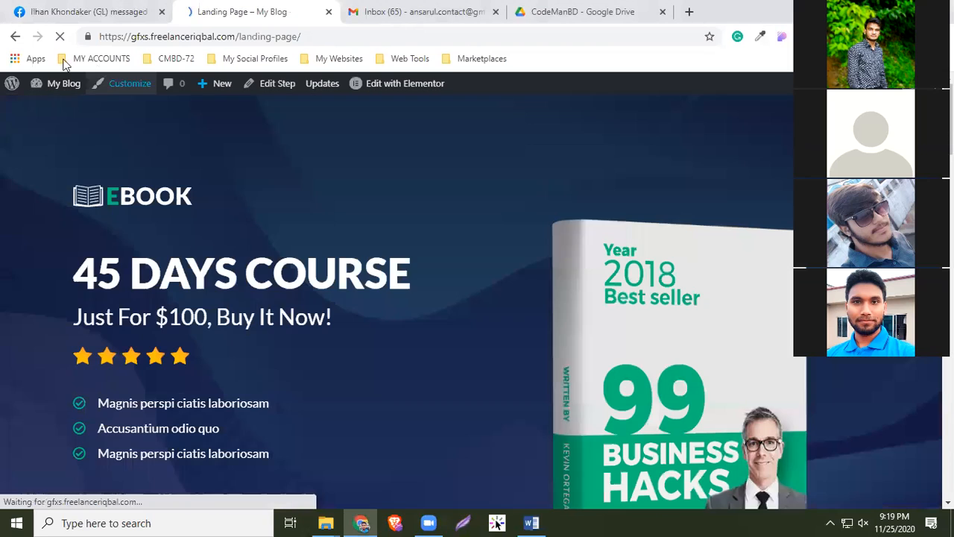
{"action": "left_click", "coordinate": [15, 36]}
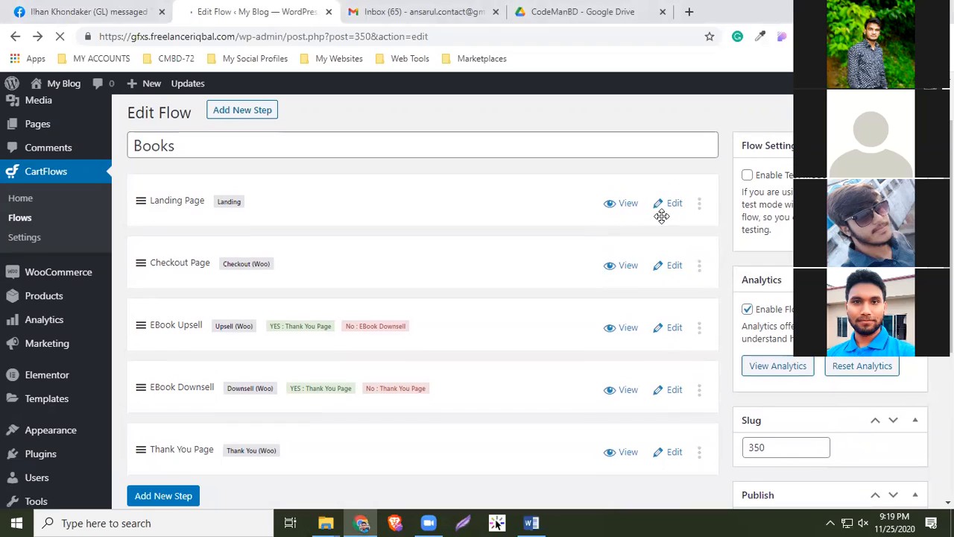
{"action": "left_click", "coordinate": [620, 203]}
{"action": "left_click", "coordinate": [362, 12]}
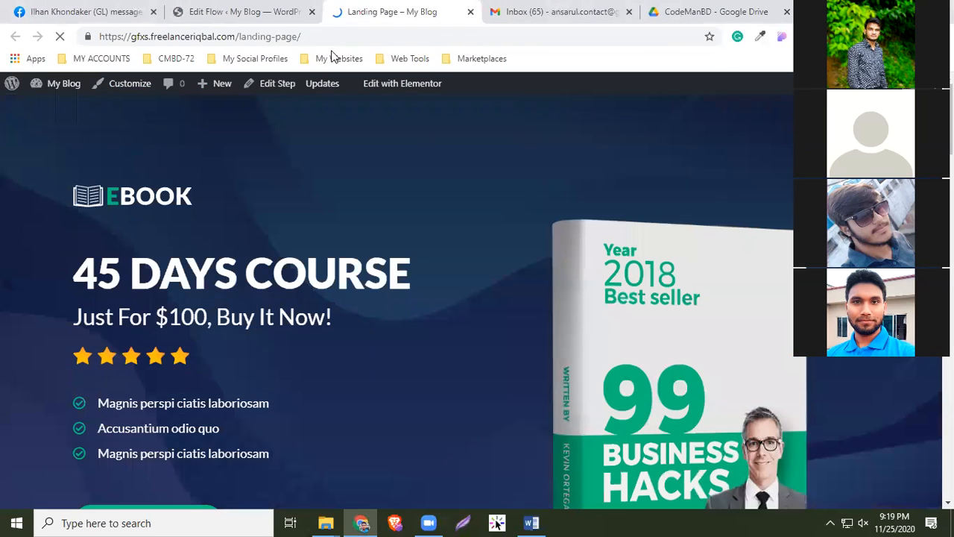
{"action": "left_click", "coordinate": [221, 10]}
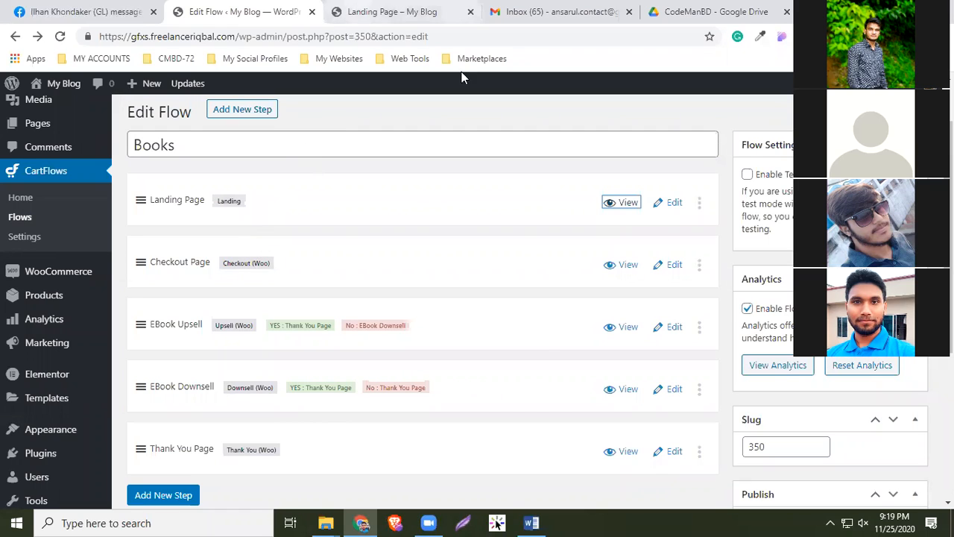
- Examine the live landing page's offer and compare it with the steps listed in the Books flow
{"action": "key", "text": "ctrl+Tab"}
{"action": "scroll", "coordinate": [552, 367], "scroll_direction": "down", "scroll_amount": 2}
{"action": "scroll", "coordinate": [566, 379], "scroll_direction": "up", "scroll_amount": 2}
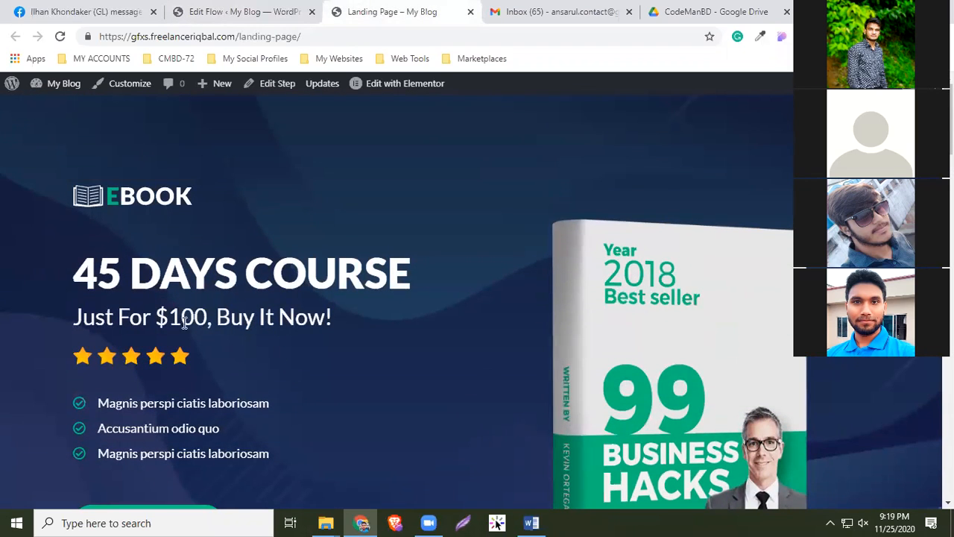
{"action": "scroll", "coordinate": [230, 328], "scroll_direction": "down", "scroll_amount": 1}
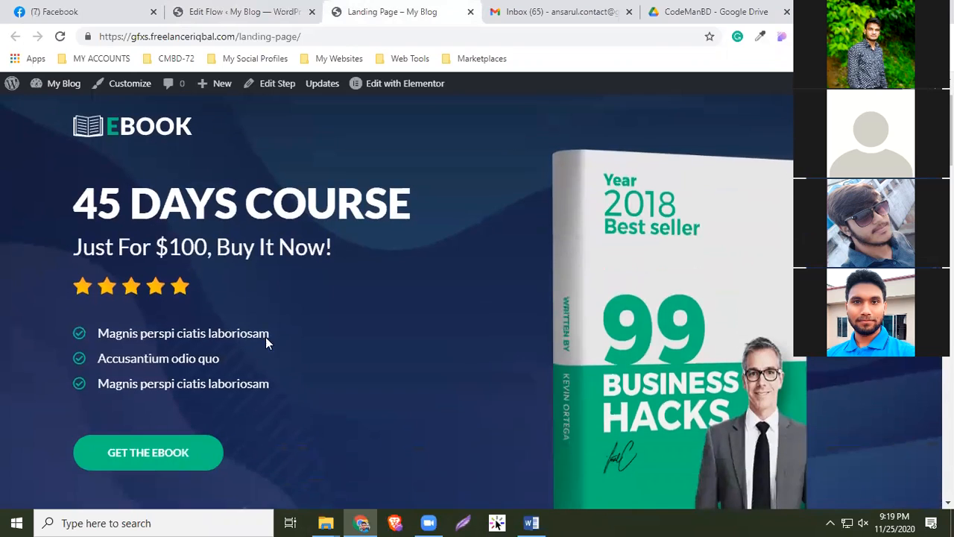
{"action": "scroll", "coordinate": [336, 337], "scroll_direction": "up", "scroll_amount": 1}
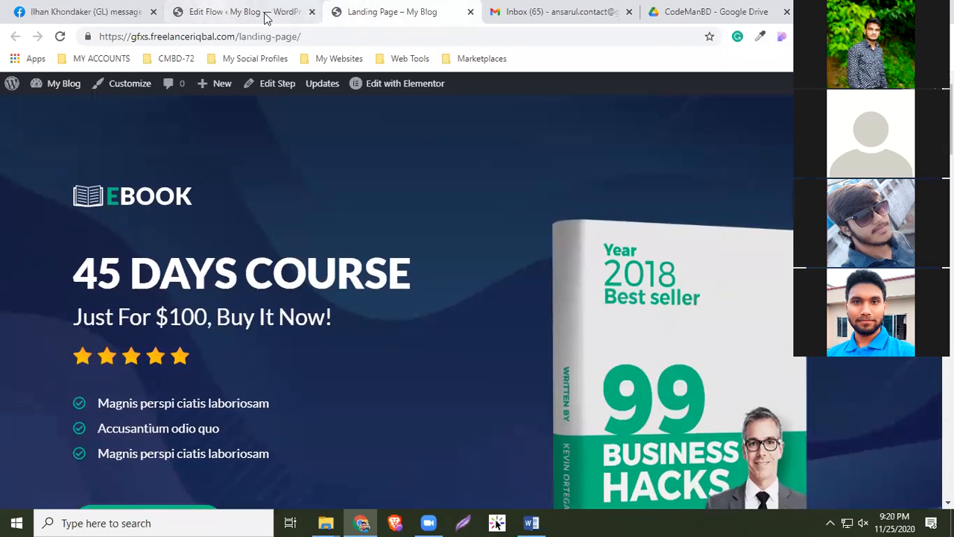
{"action": "left_click", "coordinate": [267, 18]}
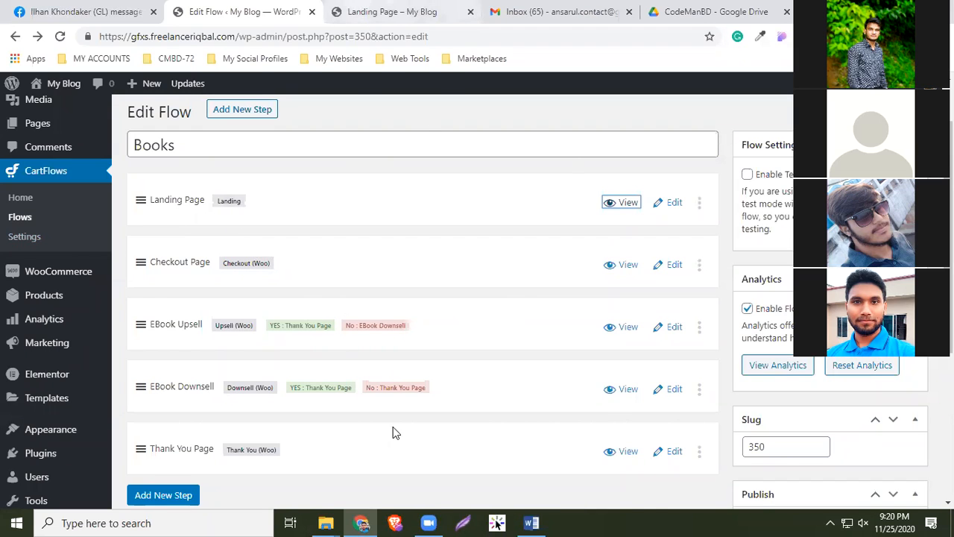
{"action": "key", "text": "ctrl+Tab"}
{"action": "scroll", "coordinate": [275, 302], "scroll_direction": "down", "scroll_amount": 1}
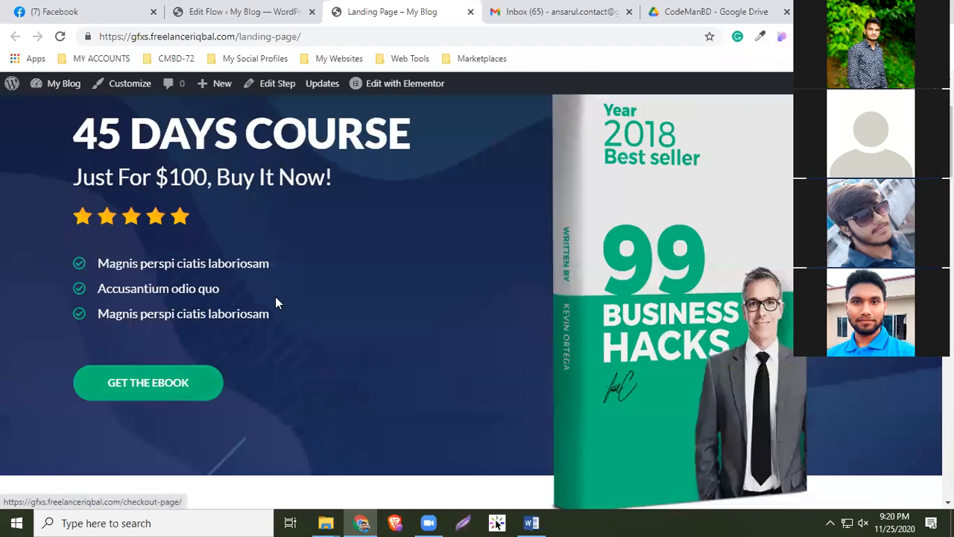
{"action": "key", "text": "ctrl+shift+Tab"}
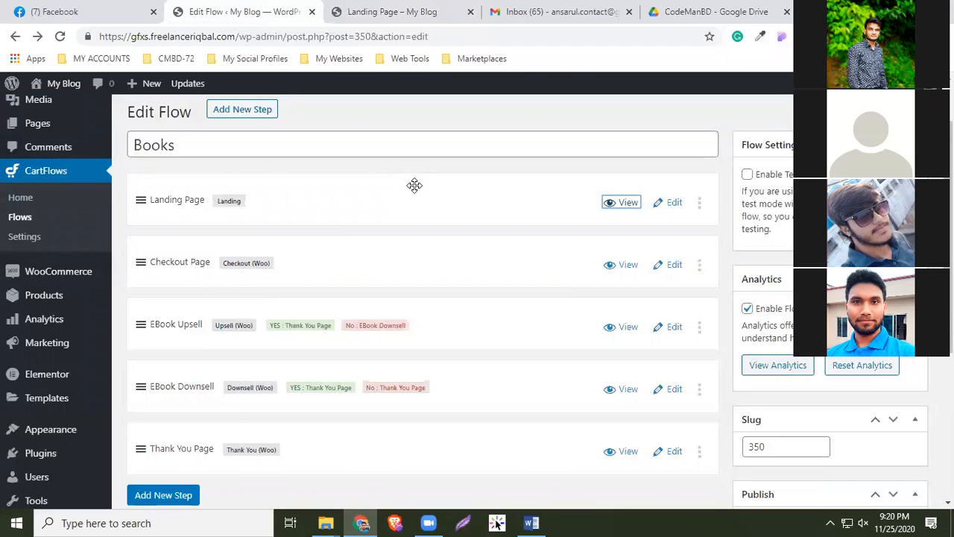
{"action": "key", "text": "ctrl+Tab"}
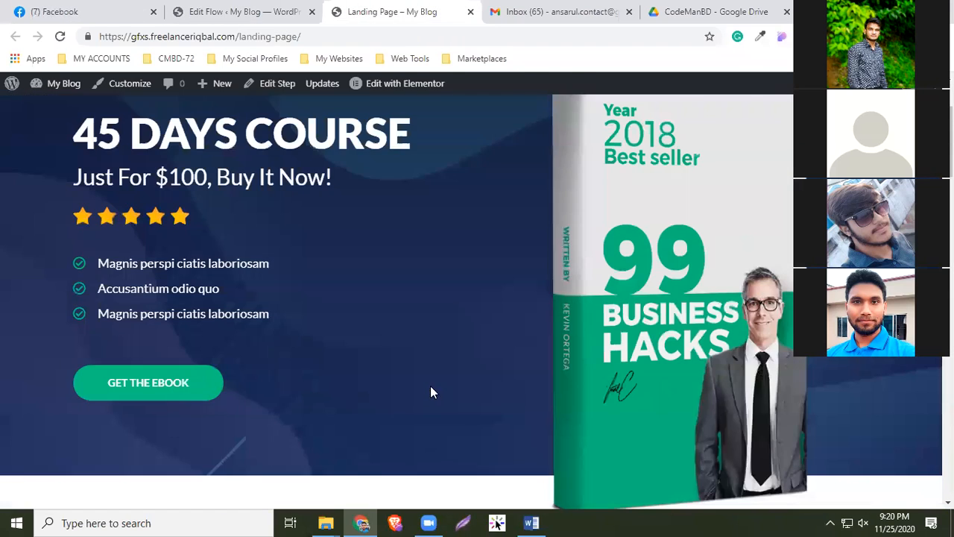
- Proceed from the landing page's ebook offer to the checkout page and choose Cash on delivery as the payment method
{"action": "left_click", "coordinate": [418, 399]}
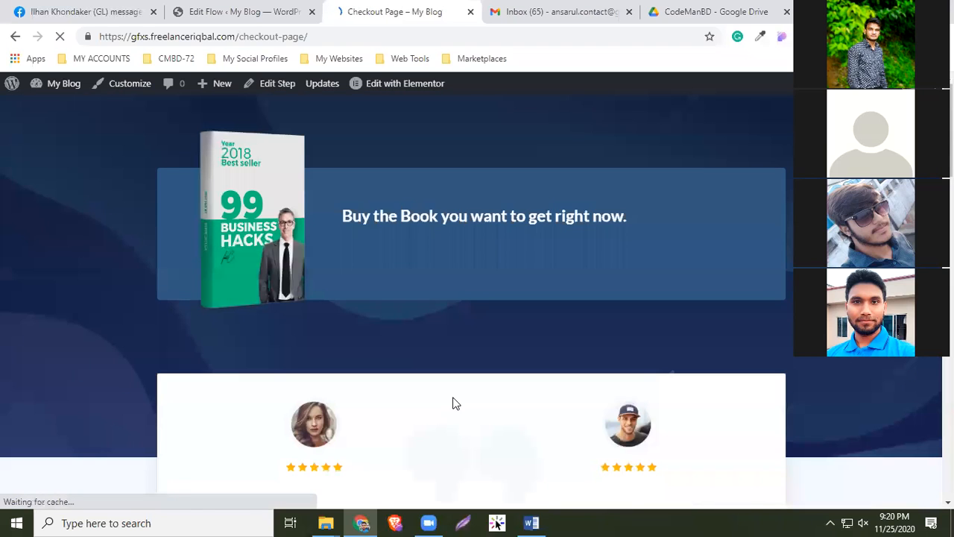
{"action": "scroll", "coordinate": [492, 383], "scroll_direction": "down", "scroll_amount": 3}
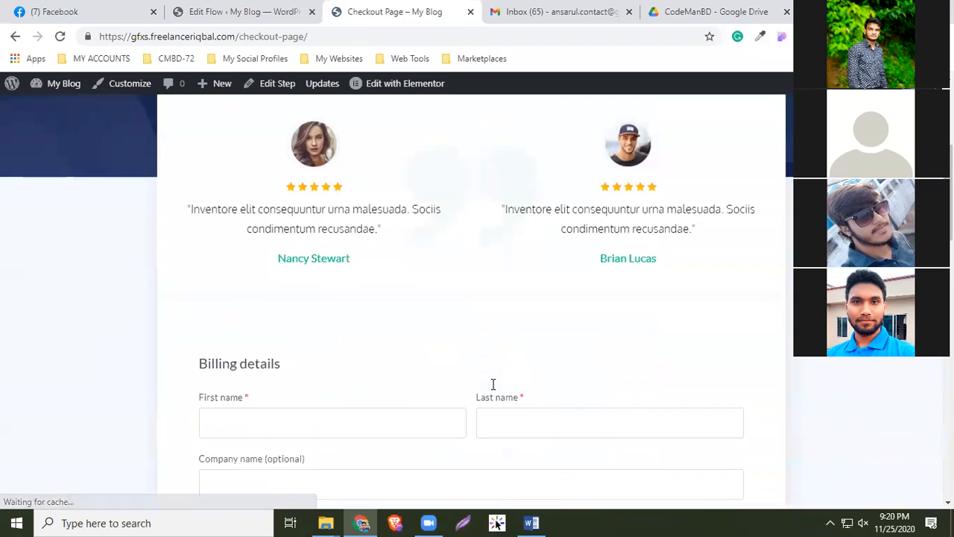
{"action": "scroll", "coordinate": [492, 384], "scroll_direction": "down", "scroll_amount": 3}
{"action": "left_click", "coordinate": [352, 214]}
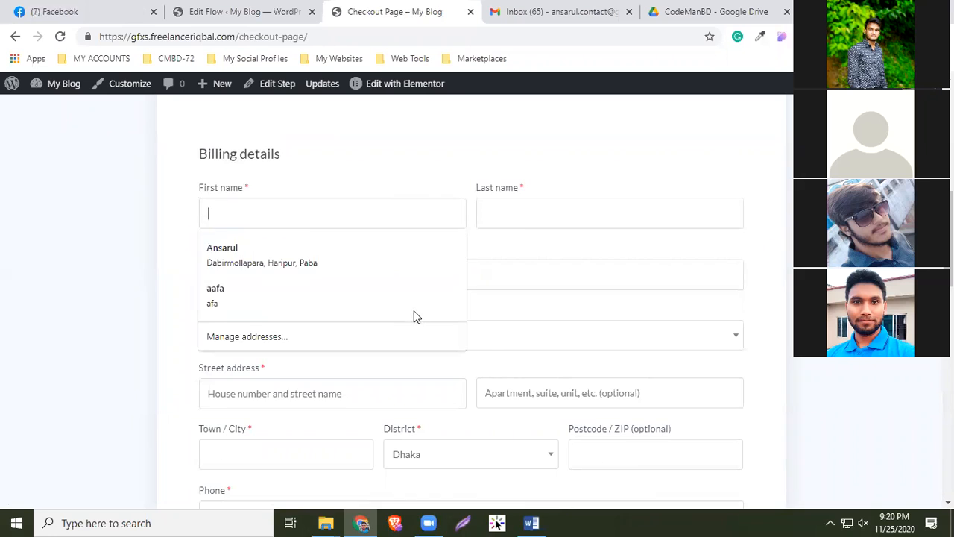
{"action": "scroll", "coordinate": [492, 436], "scroll_direction": "down", "scroll_amount": 3}
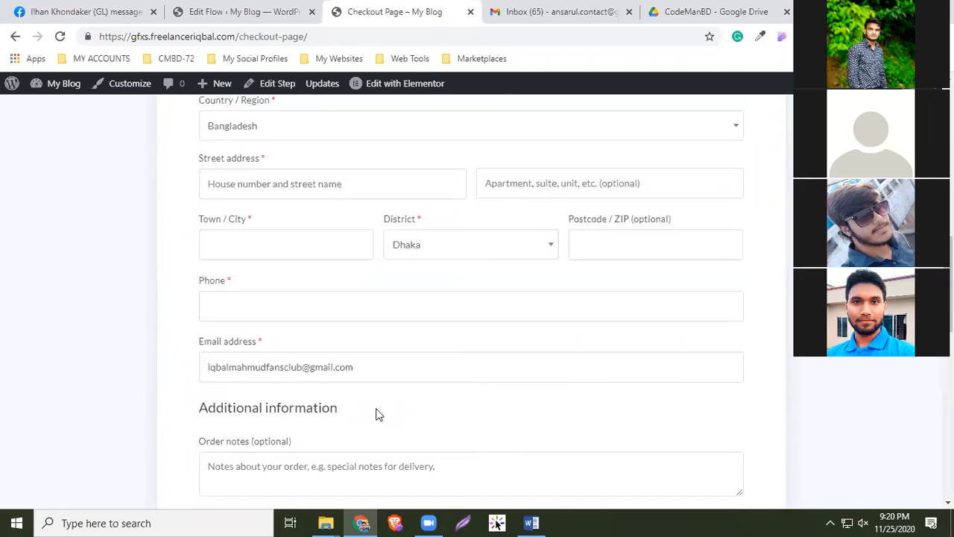
{"action": "scroll", "coordinate": [376, 415], "scroll_direction": "down", "scroll_amount": 3}
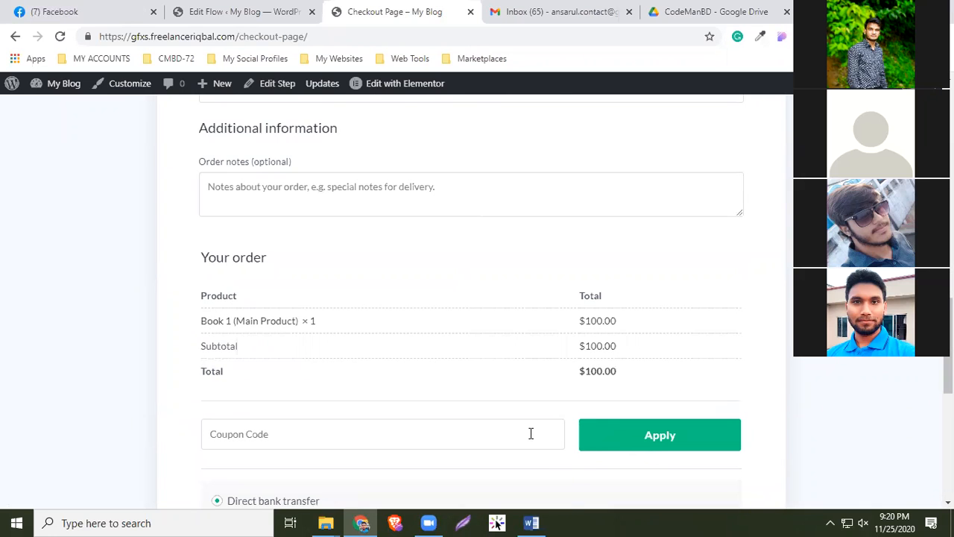
{"action": "scroll", "coordinate": [687, 474], "scroll_direction": "down", "scroll_amount": 4}
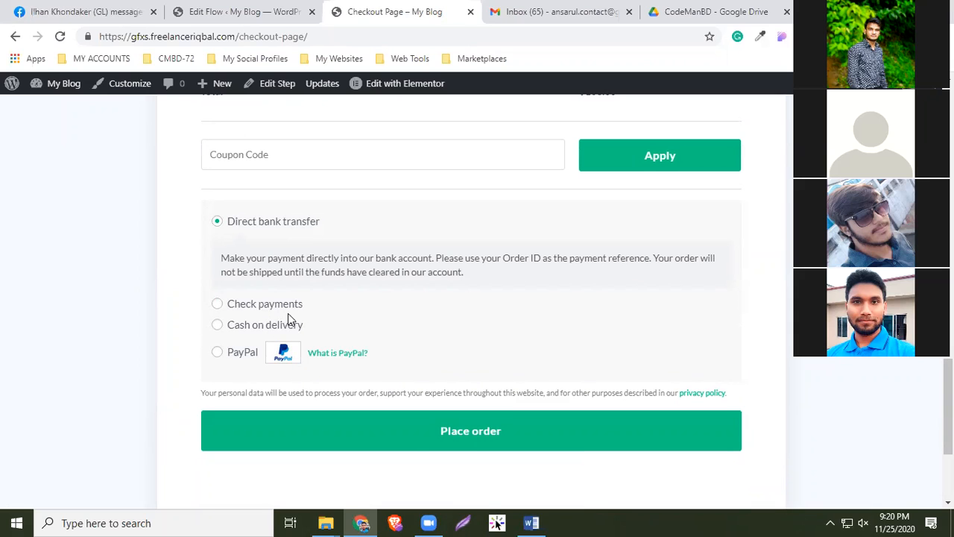
{"action": "left_click", "coordinate": [217, 328]}
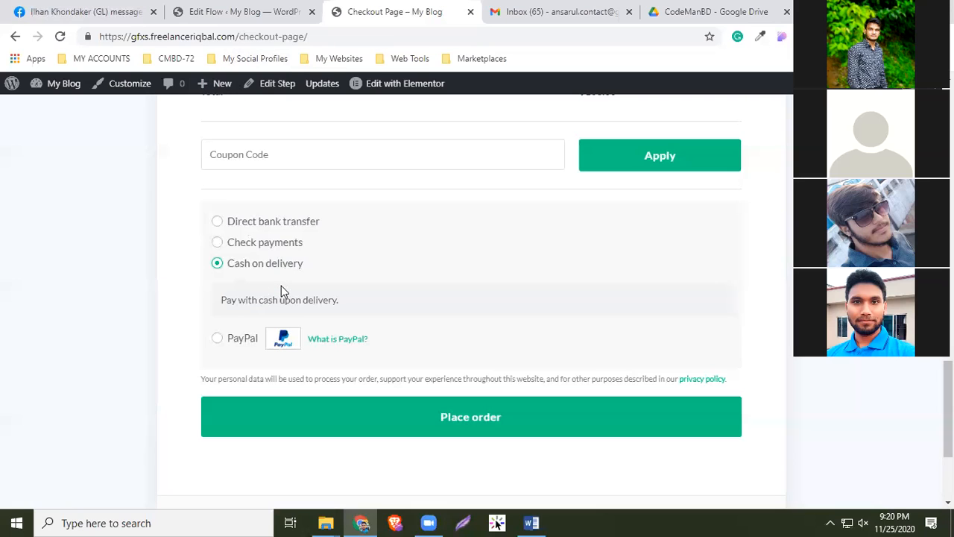
- Compare the checkout page's order summary with the upsell and downsell steps in the Books flow
{"action": "left_click", "coordinate": [210, 13]}
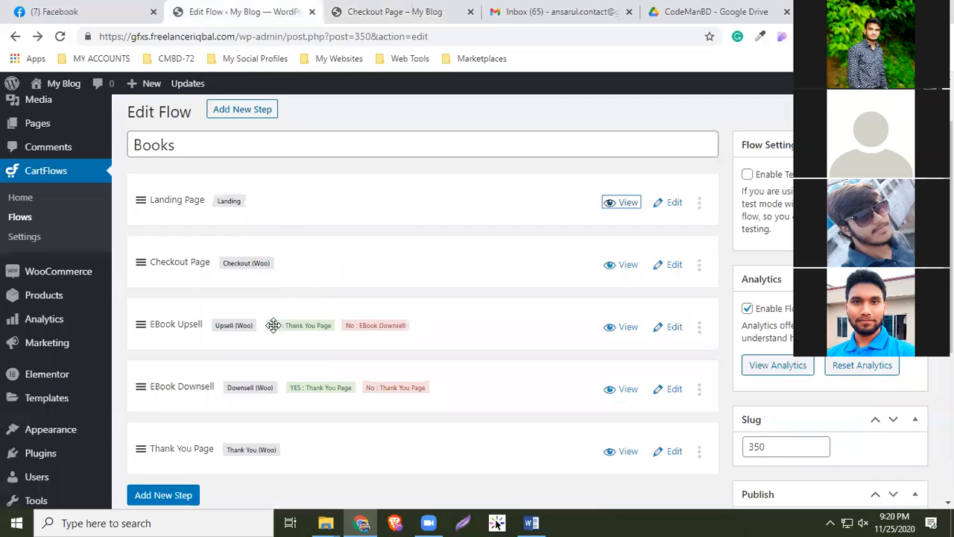
{"action": "left_click", "coordinate": [373, 11]}
{"action": "scroll", "coordinate": [322, 355], "scroll_direction": "up", "scroll_amount": 4}
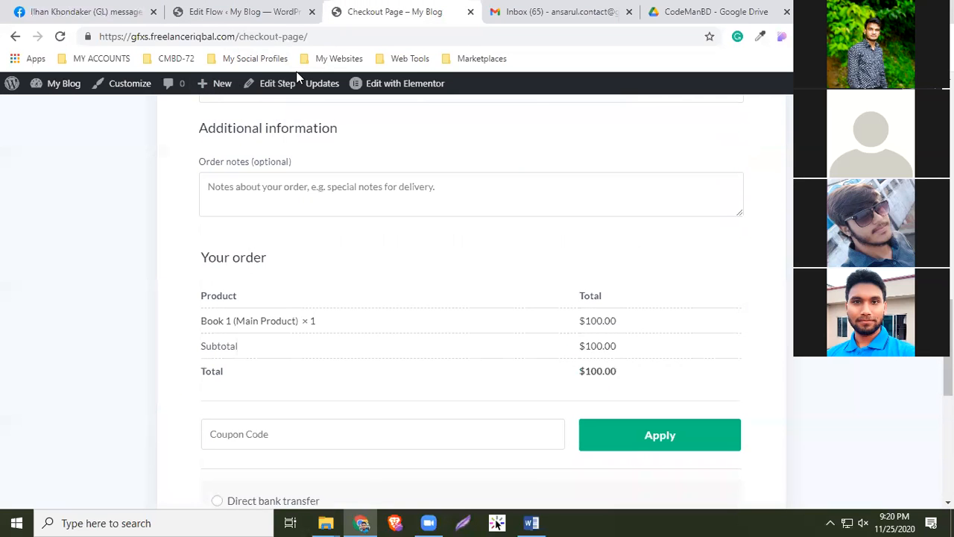
{"action": "scroll", "coordinate": [357, 336], "scroll_direction": "up", "scroll_amount": 2}
{"action": "scroll", "coordinate": [377, 385], "scroll_direction": "down", "scroll_amount": 3}
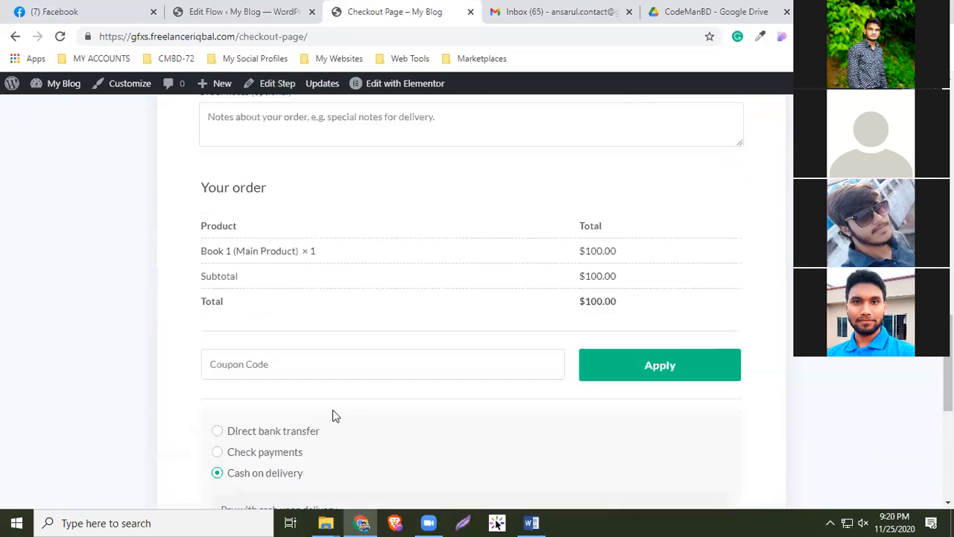
{"action": "left_click", "coordinate": [239, 12]}
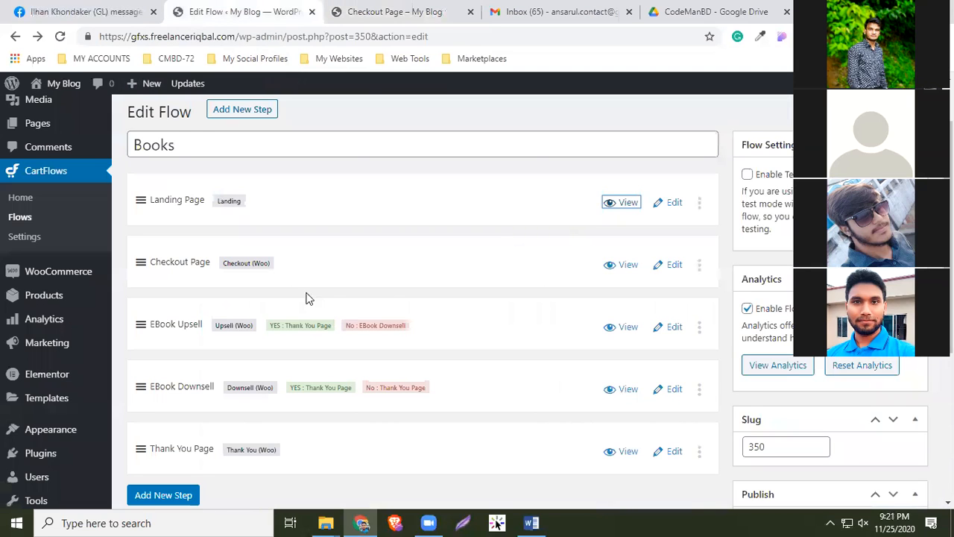
{"action": "left_click", "coordinate": [395, 10]}
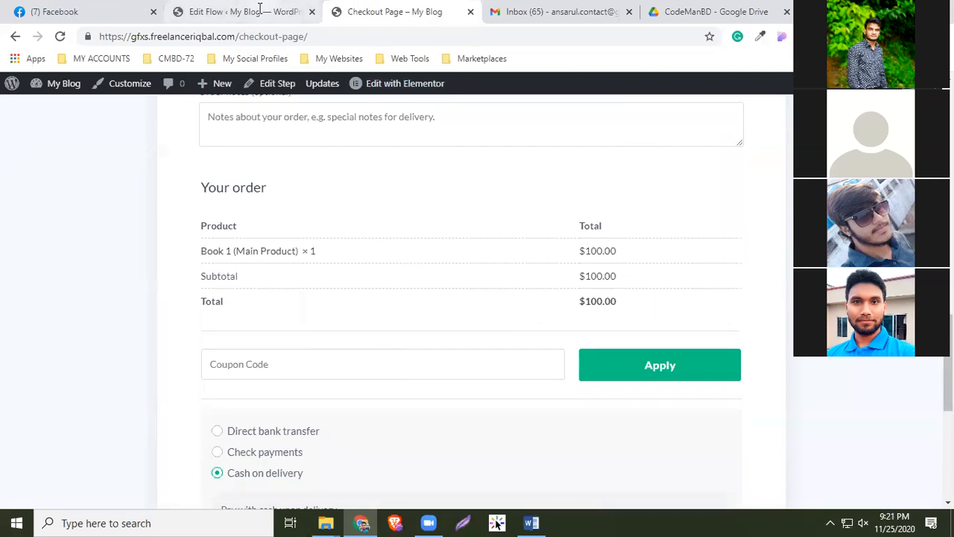
{"action": "left_click", "coordinate": [258, 9]}
{"action": "left_click", "coordinate": [384, 9]}
- Fill in the billing details from the first saved address suggestion, select a district, and check the form through to the payment options
{"action": "scroll", "coordinate": [478, 309], "scroll_direction": "up", "scroll_amount": 6}
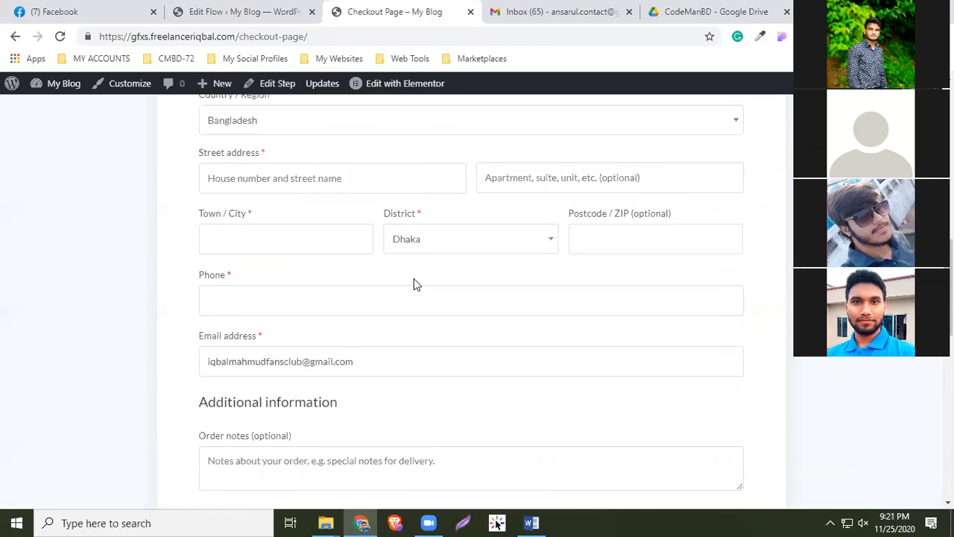
{"action": "left_click", "coordinate": [305, 145]}
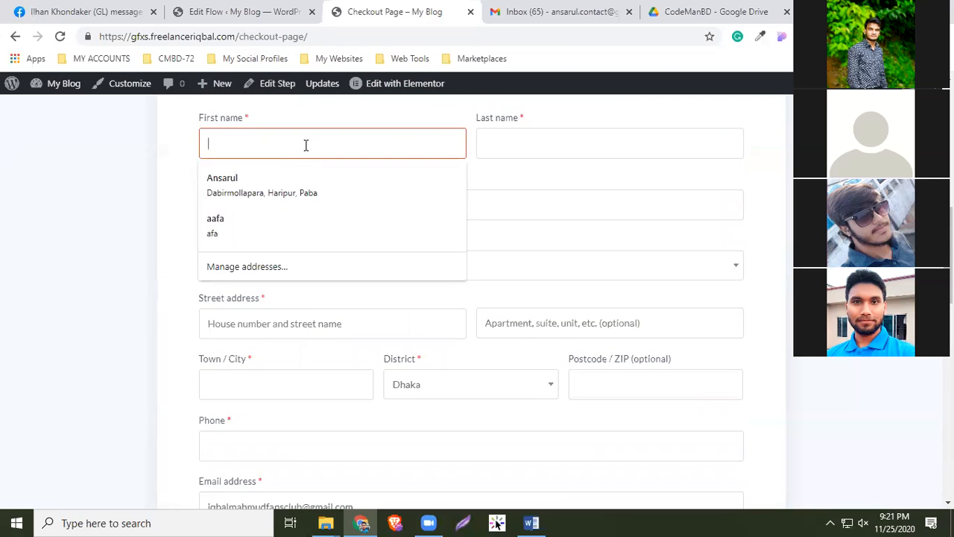
{"action": "left_click", "coordinate": [305, 179]}
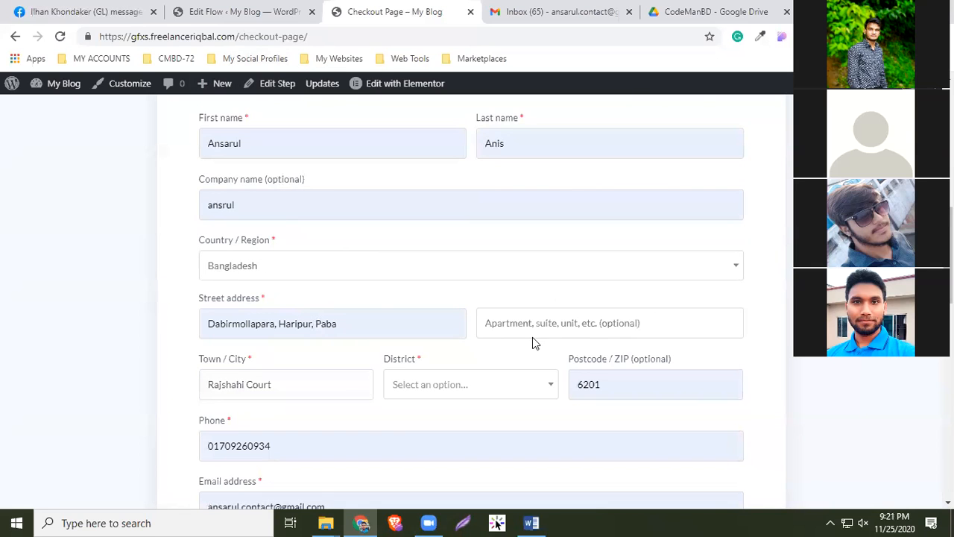
{"action": "left_click", "coordinate": [434, 384]}
{"action": "key", "text": "Return"}
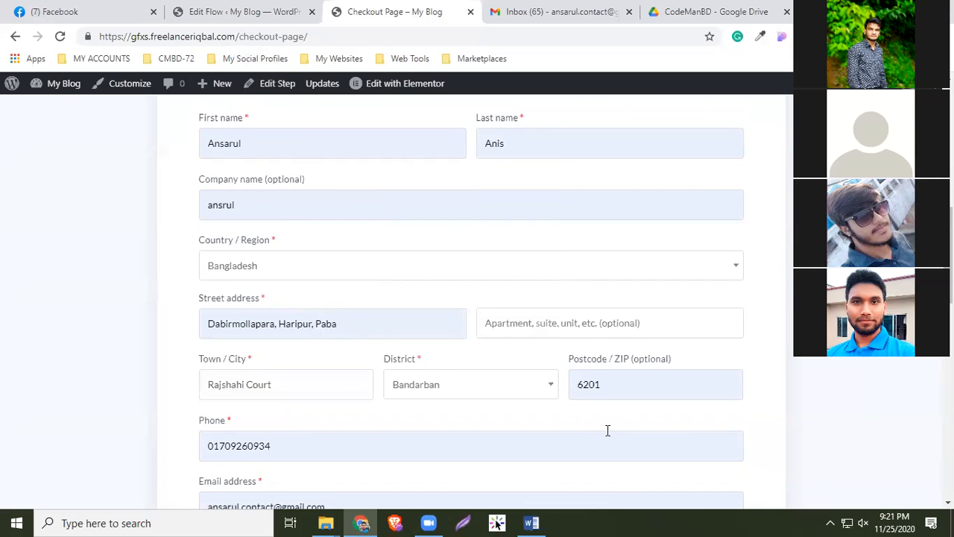
{"action": "scroll", "coordinate": [396, 360], "scroll_direction": "down", "scroll_amount": 2}
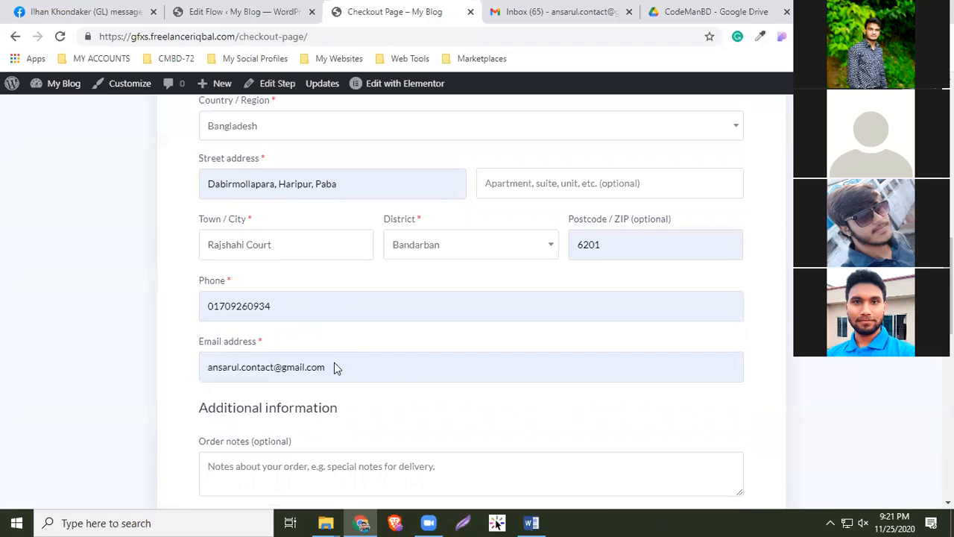
{"action": "scroll", "coordinate": [334, 367], "scroll_direction": "down", "scroll_amount": 2}
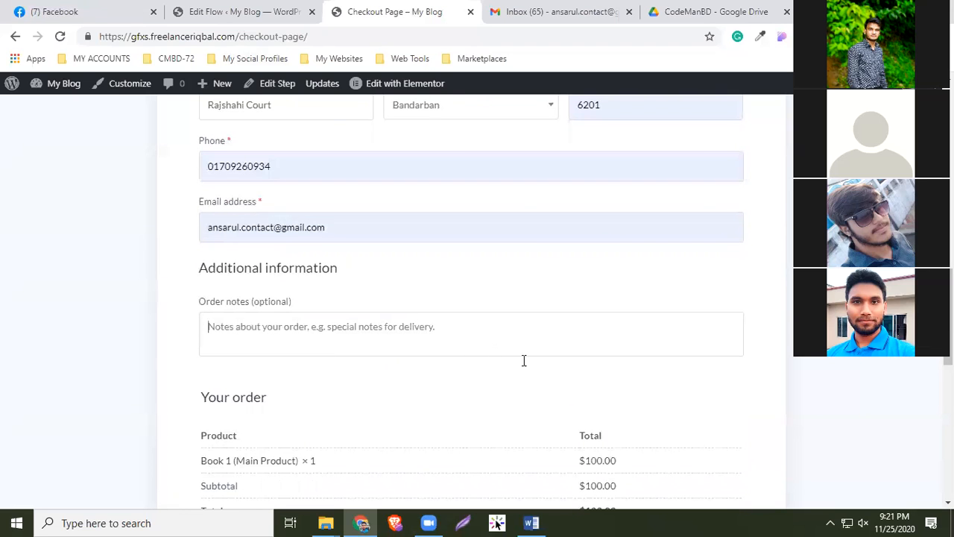
{"action": "scroll", "coordinate": [524, 361], "scroll_direction": "down", "scroll_amount": 4}
{"action": "scroll", "coordinate": [423, 276], "scroll_direction": "down", "scroll_amount": 2}
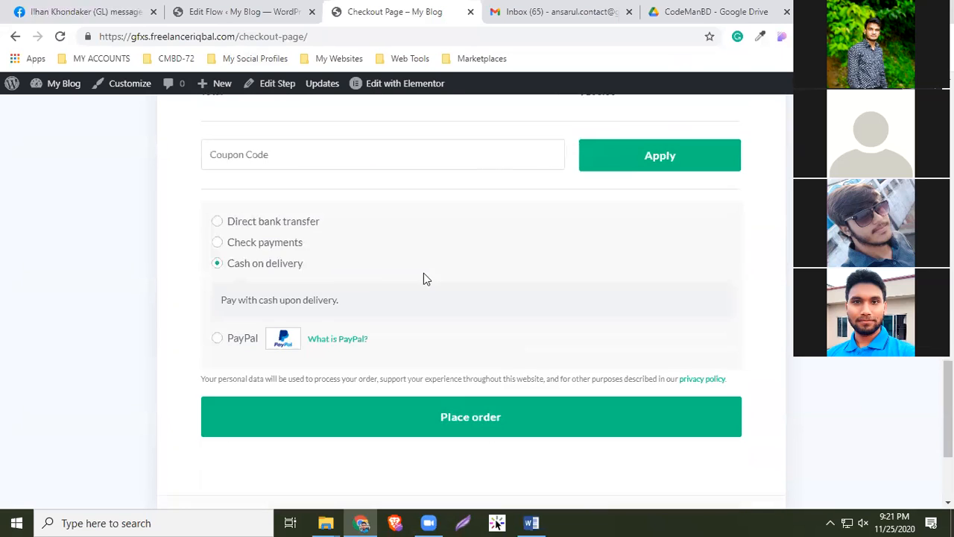
- Place the cash-on-delivery order from the checkout page and proceed to the upsell offer
{"action": "left_click", "coordinate": [545, 437]}
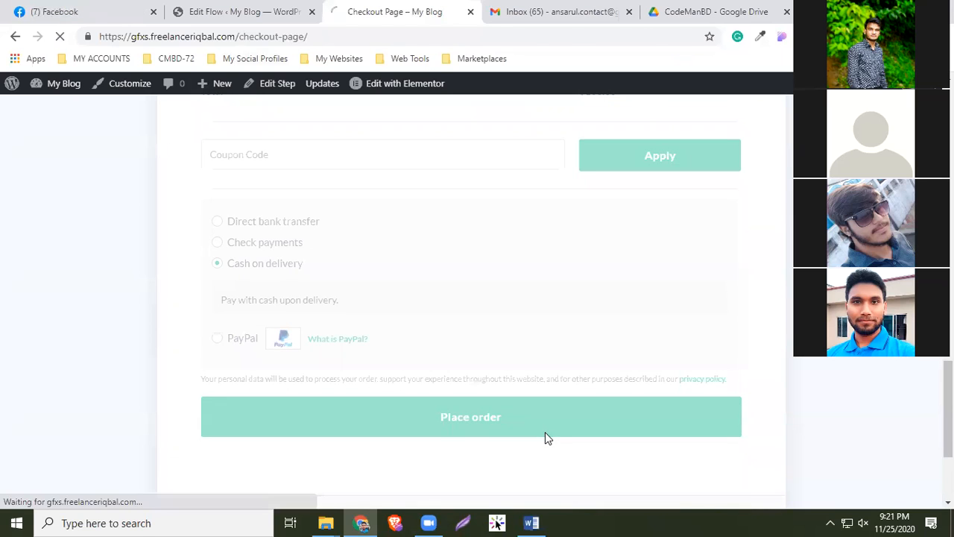
{"action": "scroll", "coordinate": [544, 413], "scroll_direction": "down", "scroll_amount": 2}
{"action": "scroll", "coordinate": [263, 208], "scroll_direction": "up", "scroll_amount": 2}
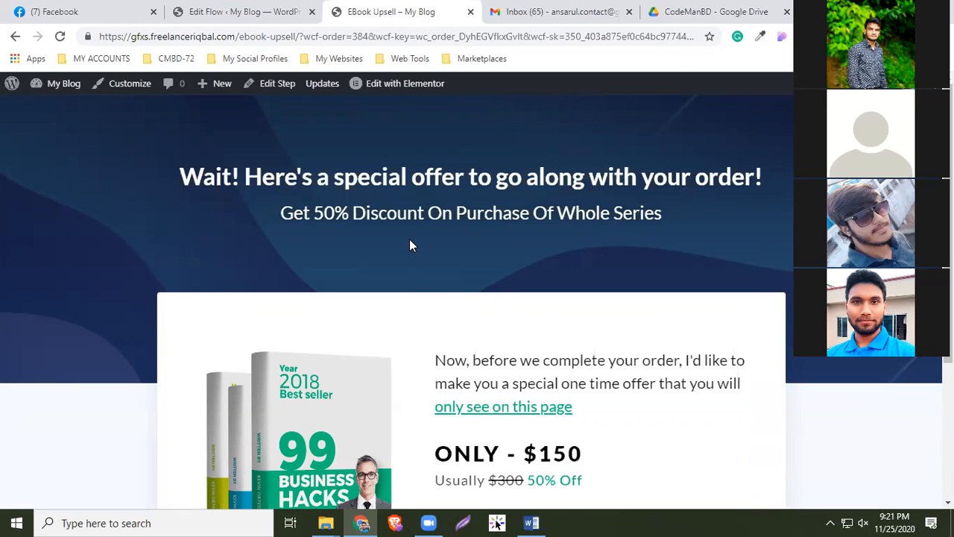
- Read through the special one-time upsell offer for the book series and add it to the order
{"action": "scroll", "coordinate": [533, 243], "scroll_direction": "down", "scroll_amount": 3}
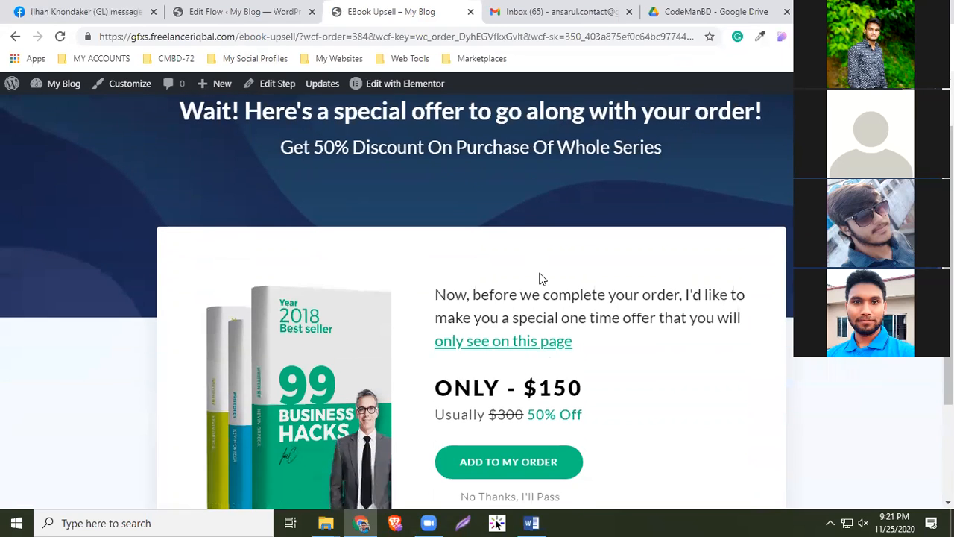
{"action": "scroll", "coordinate": [492, 264], "scroll_direction": "up", "scroll_amount": 3}
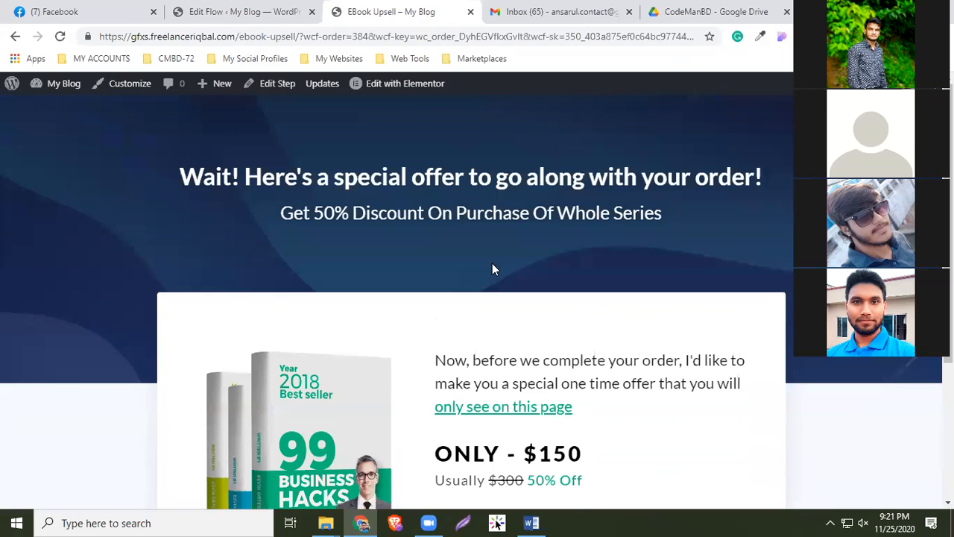
{"action": "scroll", "coordinate": [492, 263], "scroll_direction": "down", "scroll_amount": 2}
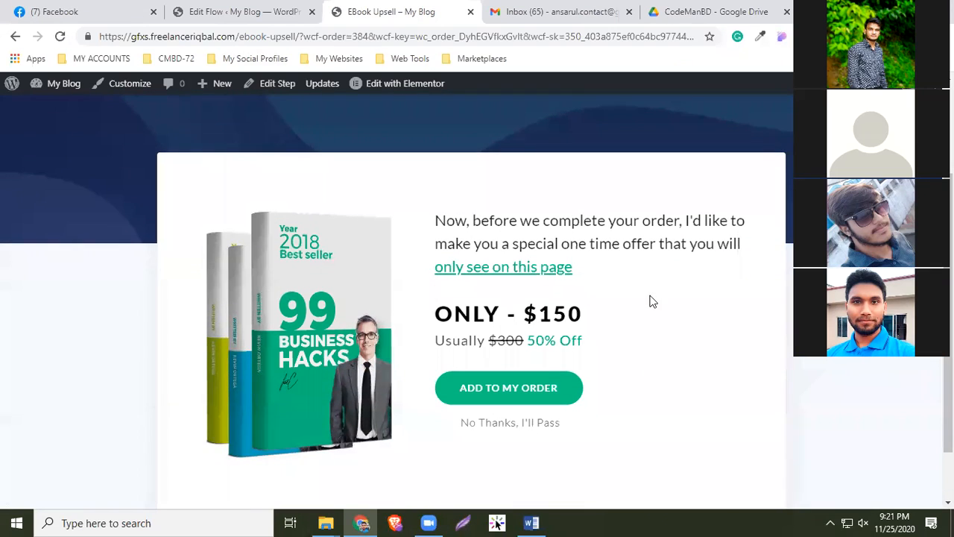
{"action": "scroll", "coordinate": [466, 253], "scroll_direction": "up", "scroll_amount": 2}
{"action": "scroll", "coordinate": [467, 272], "scroll_direction": "down", "scroll_amount": 3}
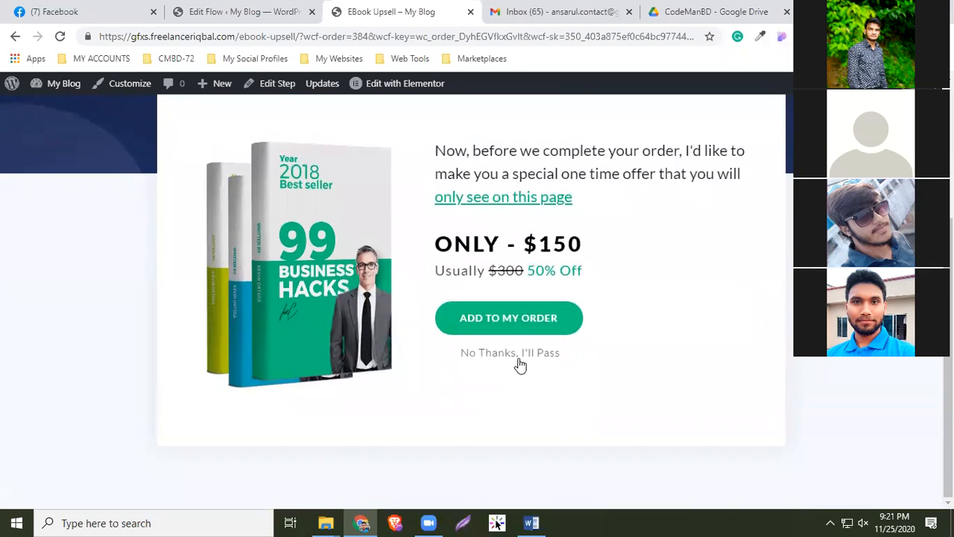
{"action": "scroll", "coordinate": [407, 326], "scroll_direction": "up", "scroll_amount": 2}
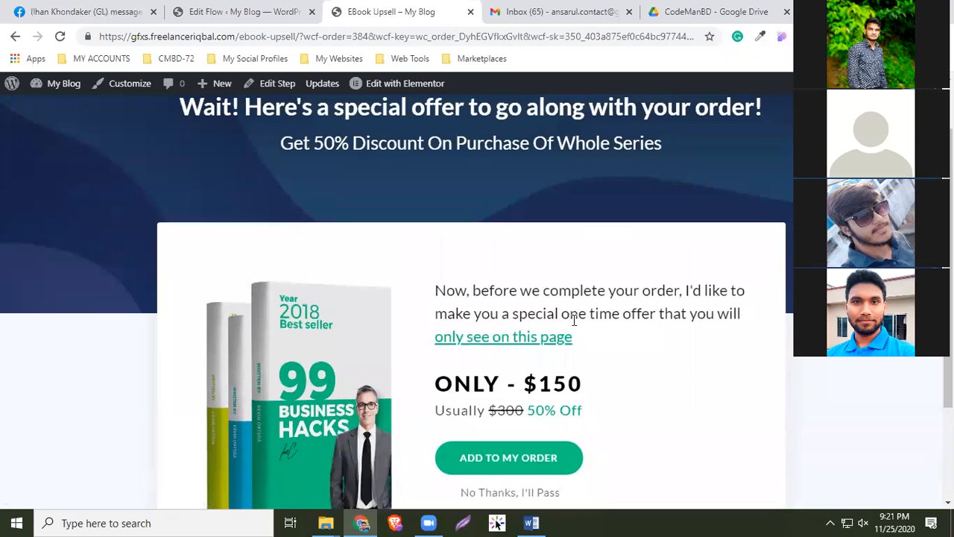
{"action": "scroll", "coordinate": [574, 320], "scroll_direction": "down", "scroll_amount": 1}
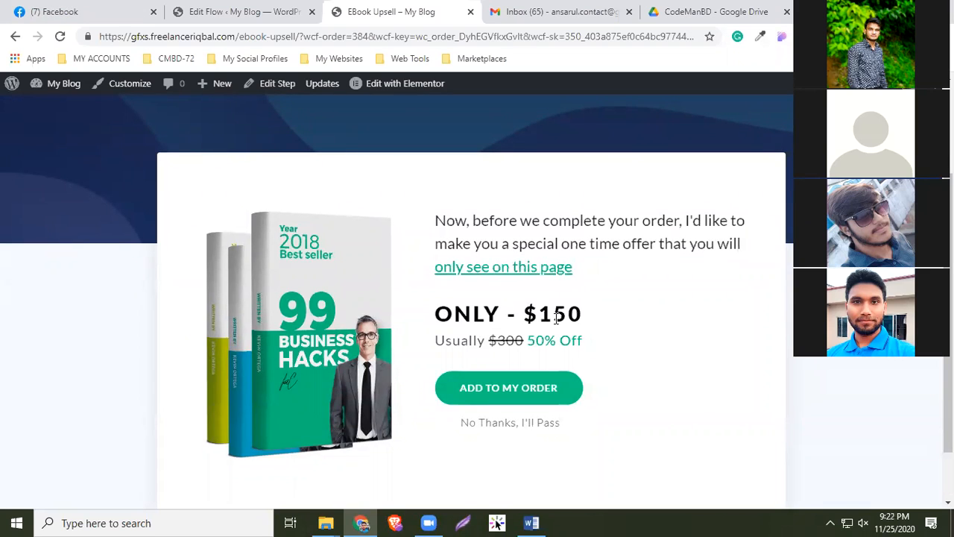
{"action": "scroll", "coordinate": [585, 402], "scroll_direction": "down", "scroll_amount": 1}
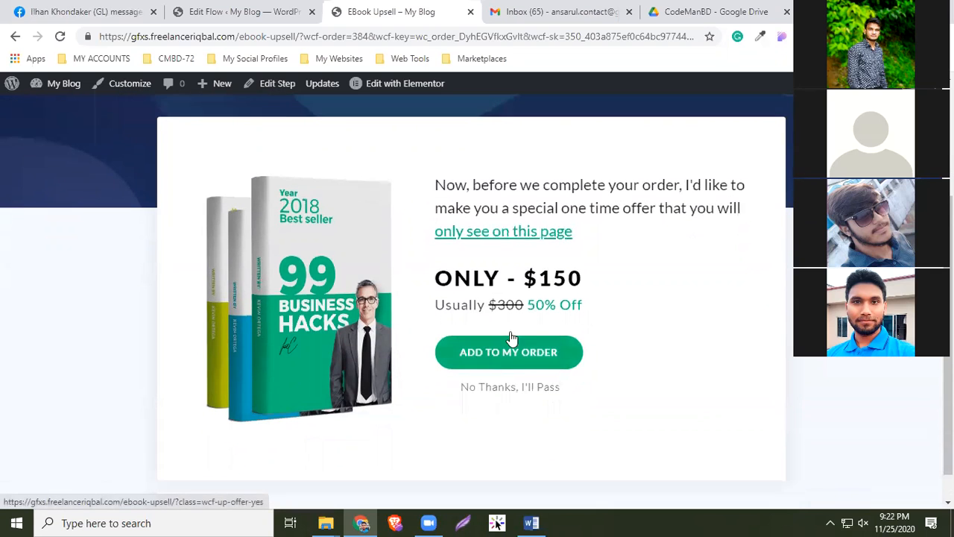
{"action": "left_click", "coordinate": [497, 318]}
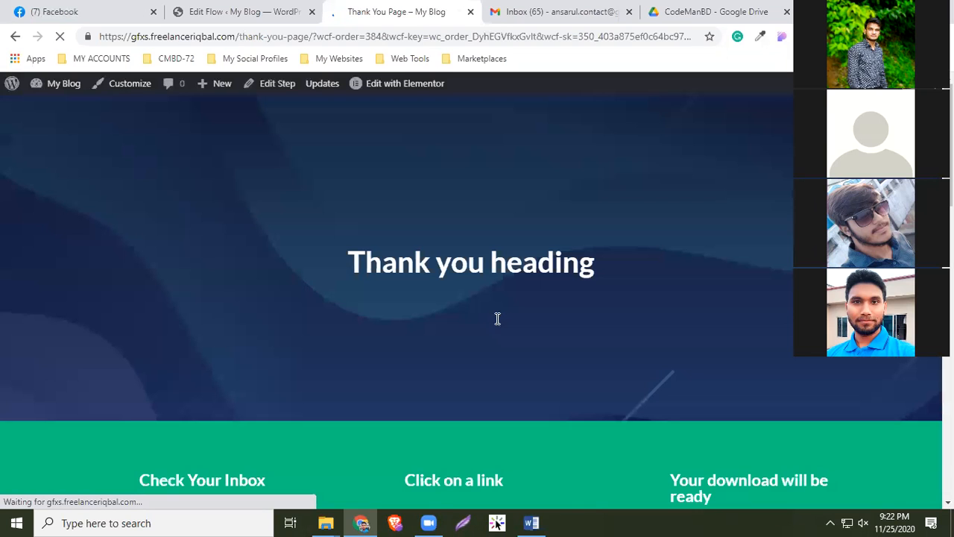
- Compare the thank-you page with the sequence of steps in the Books flow
{"action": "scroll", "coordinate": [432, 385], "scroll_direction": "down", "scroll_amount": 1}
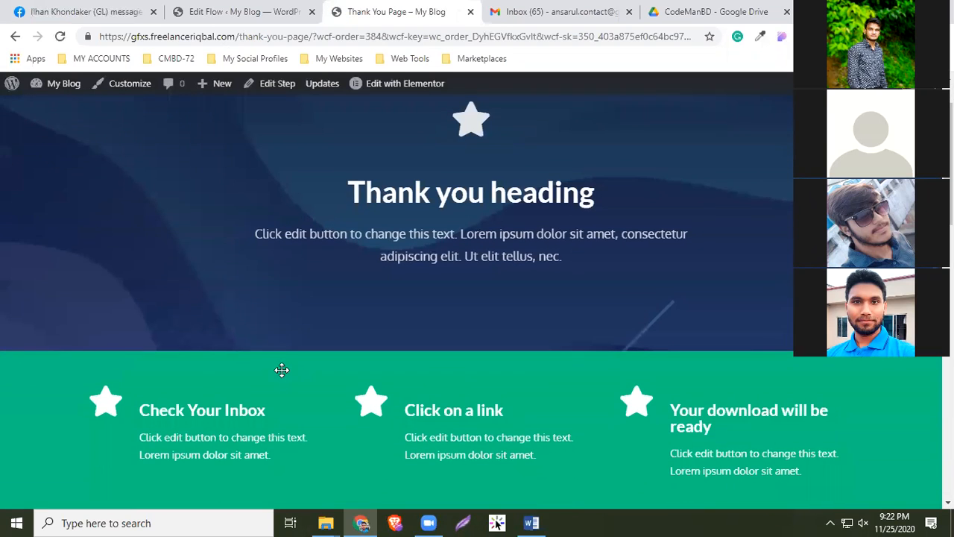
{"action": "key", "text": "ctrl+shift+Tab"}
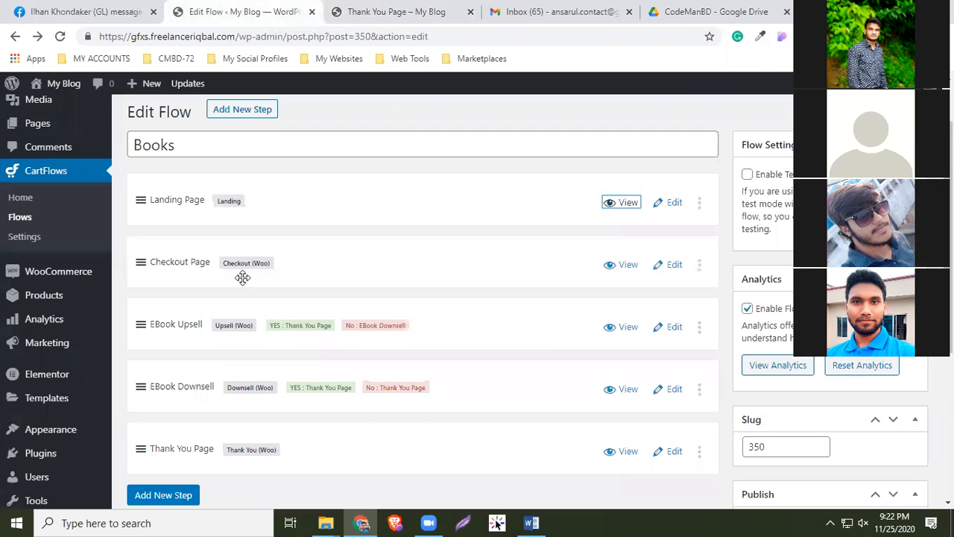
{"action": "scroll", "coordinate": [314, 294], "scroll_direction": "down", "scroll_amount": 1}
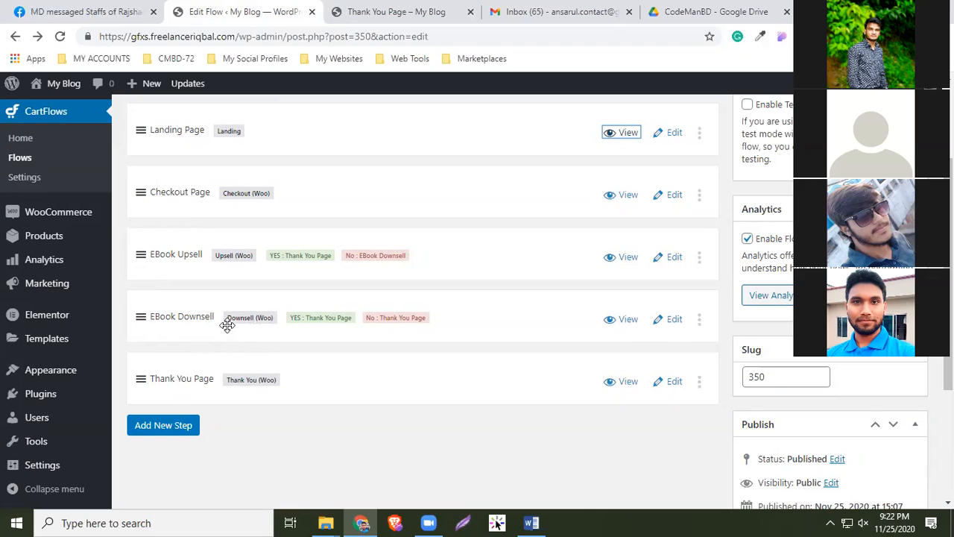
- Return to the thank-you page and examine the order details for the main product and the upsell product
{"action": "key", "text": "ctrl+Tab"}
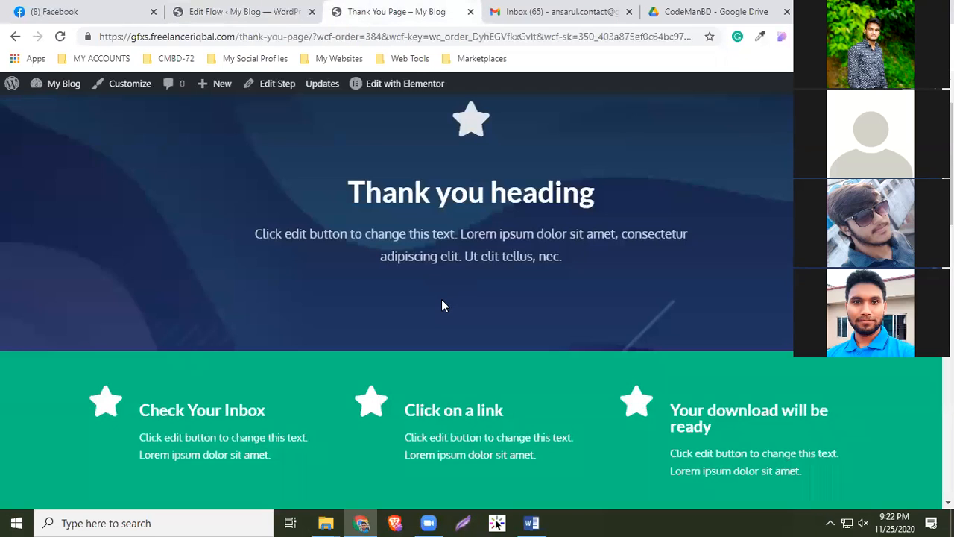
{"action": "scroll", "coordinate": [443, 305], "scroll_direction": "down", "scroll_amount": 4}
{"action": "scroll", "coordinate": [277, 297], "scroll_direction": "down", "scroll_amount": 3}
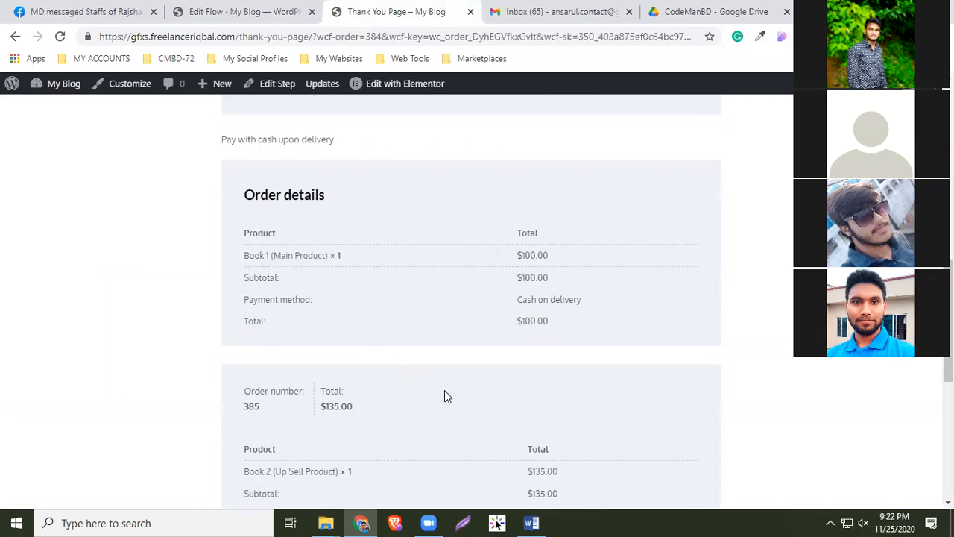
{"action": "scroll", "coordinate": [443, 393], "scroll_direction": "down", "scroll_amount": 2}
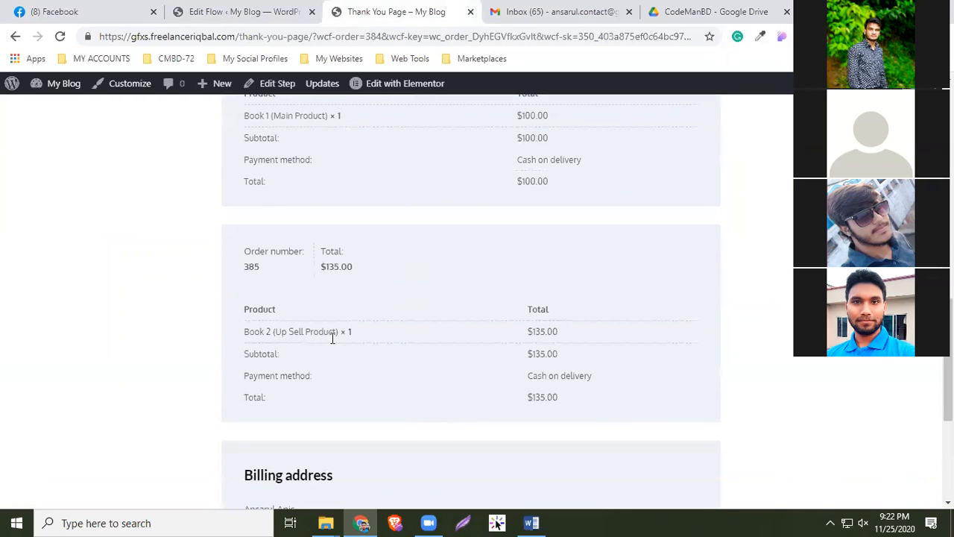
{"action": "scroll", "coordinate": [417, 351], "scroll_direction": "up", "scroll_amount": 2}
{"action": "scroll", "coordinate": [581, 343], "scroll_direction": "down", "scroll_amount": 1}
{"action": "scroll", "coordinate": [624, 359], "scroll_direction": "down", "scroll_amount": 1}
{"action": "scroll", "coordinate": [545, 344], "scroll_direction": "down", "scroll_amount": 1}
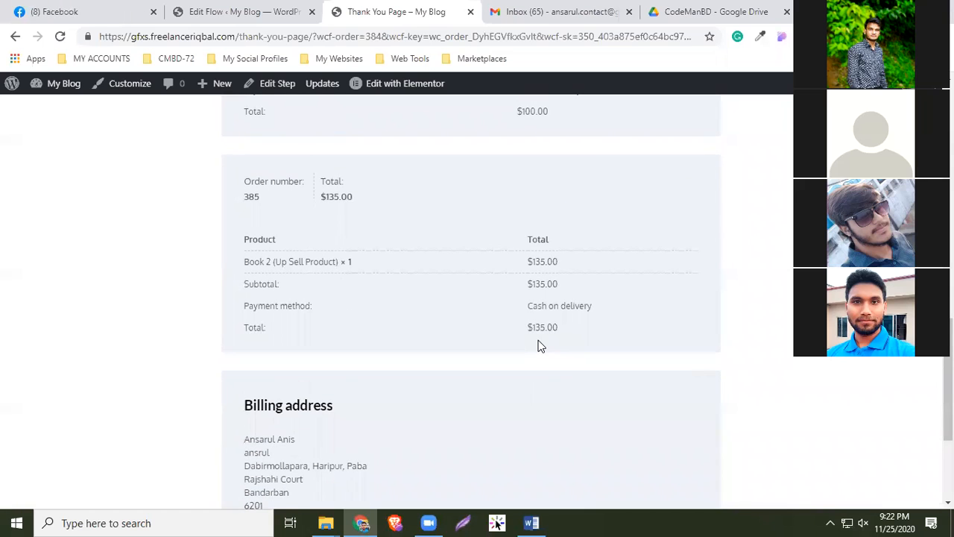
{"action": "scroll", "coordinate": [540, 344], "scroll_direction": "up", "scroll_amount": 1}
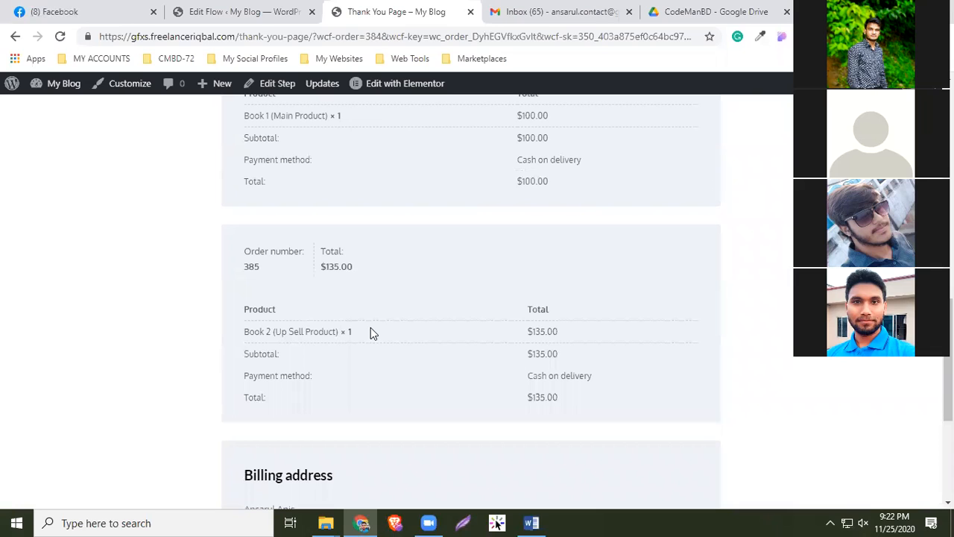
- Compare the main and upsell order sections on the thank-you page and read down to the billing address
{"action": "scroll", "coordinate": [373, 330], "scroll_direction": "up", "scroll_amount": 2}
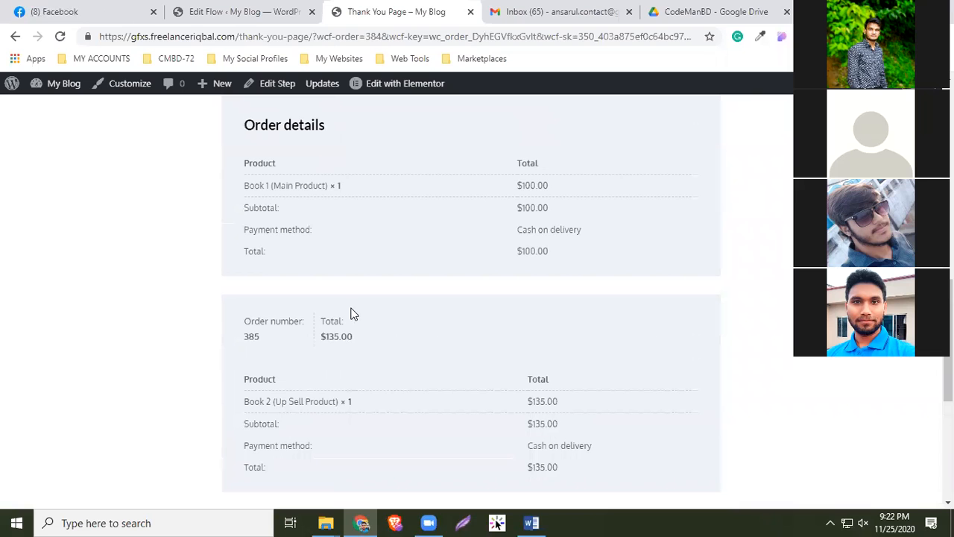
{"action": "scroll", "coordinate": [351, 307], "scroll_direction": "down", "scroll_amount": 2}
{"action": "scroll", "coordinate": [309, 281], "scroll_direction": "down", "scroll_amount": 1}
{"action": "scroll", "coordinate": [407, 294], "scroll_direction": "up", "scroll_amount": 2}
{"action": "scroll", "coordinate": [447, 301], "scroll_direction": "down", "scroll_amount": 2}
{"action": "scroll", "coordinate": [446, 302], "scroll_direction": "up", "scroll_amount": 1}
{"action": "scroll", "coordinate": [496, 313], "scroll_direction": "down", "scroll_amount": 2}
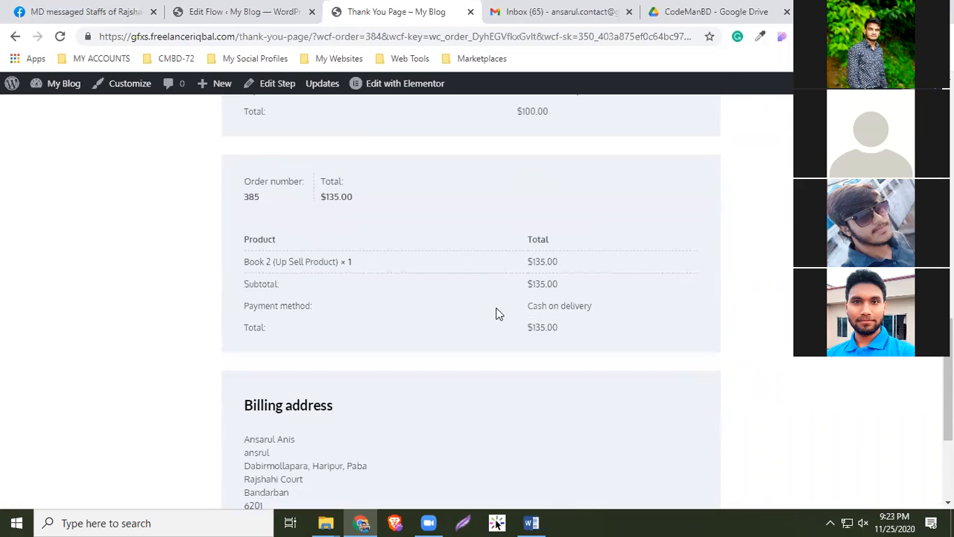
{"action": "scroll", "coordinate": [498, 313], "scroll_direction": "down", "scroll_amount": 2}
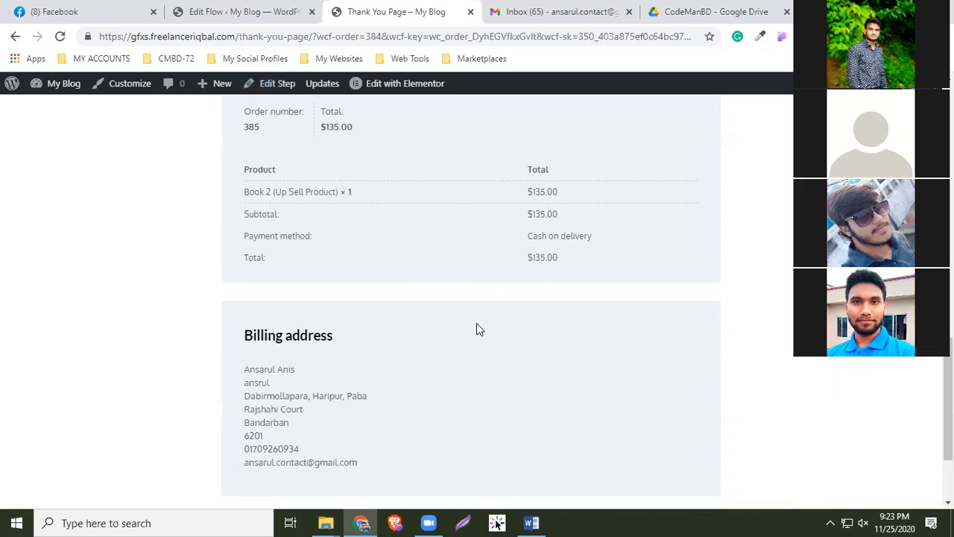
{"action": "middle_click", "coordinate": [405, 386]}
- Examine the order of the steps in the Books flow and the Yes and No routes of its upsell and downsell
{"action": "key", "text": "ctrl+shift+Tab"}
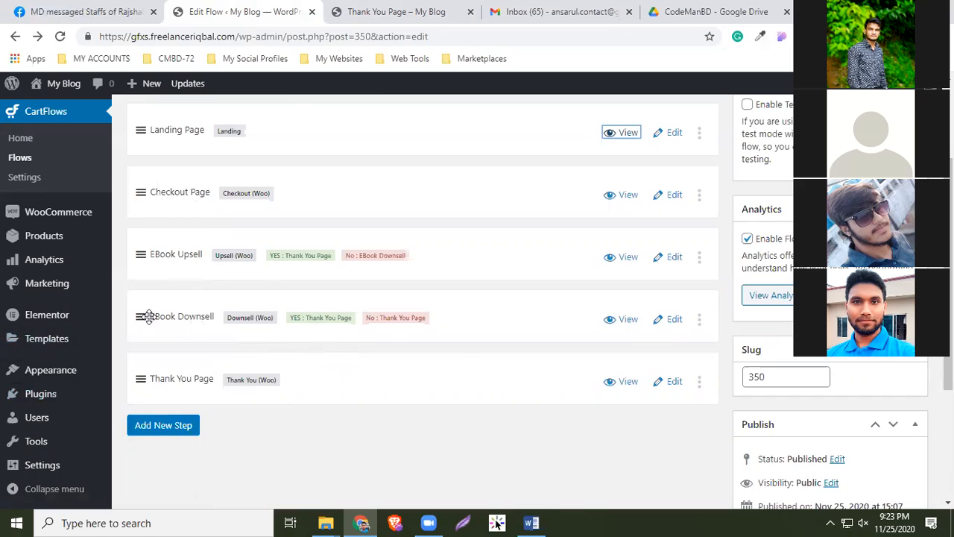
{"action": "mouse_move", "coordinate": [145, 307]}
{"action": "left_mouse_down"}
{"action": "mouse_move", "coordinate": [147, 250]}
{"action": "mouse_move", "coordinate": [139, 240]}
{"action": "mouse_move", "coordinate": [132, 254]}
{"action": "mouse_move", "coordinate": [155, 322]}
{"action": "left_mouse_up"}
{"action": "left_click_drag", "start_coordinate": [153, 249], "coordinate": [167, 343]}
{"action": "left_click", "coordinate": [323, 442]}
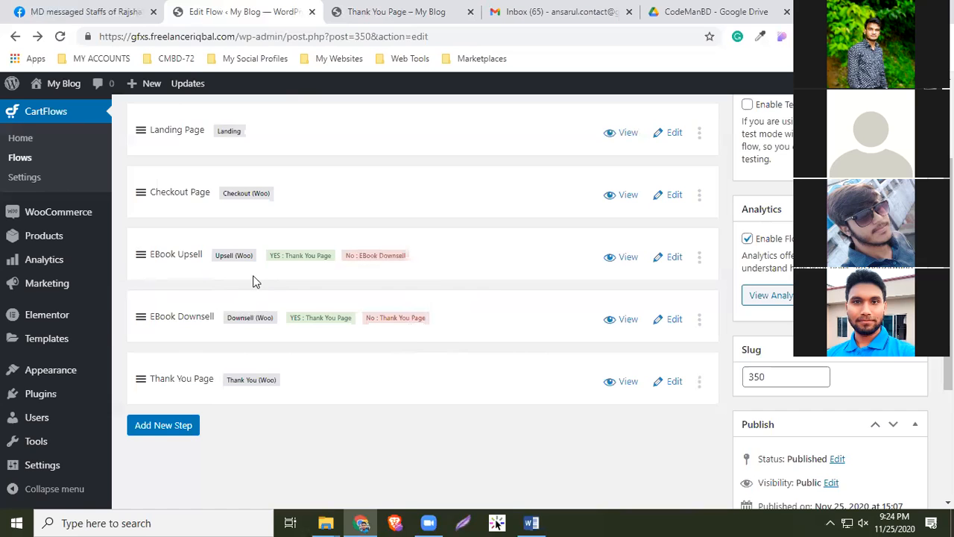
{"action": "scroll", "coordinate": [60, 317], "scroll_direction": "up", "scroll_amount": 1}
{"action": "scroll", "coordinate": [448, 366], "scroll_direction": "down", "scroll_amount": 1}
{"action": "scroll", "coordinate": [433, 276], "scroll_direction": "up", "scroll_amount": 1}
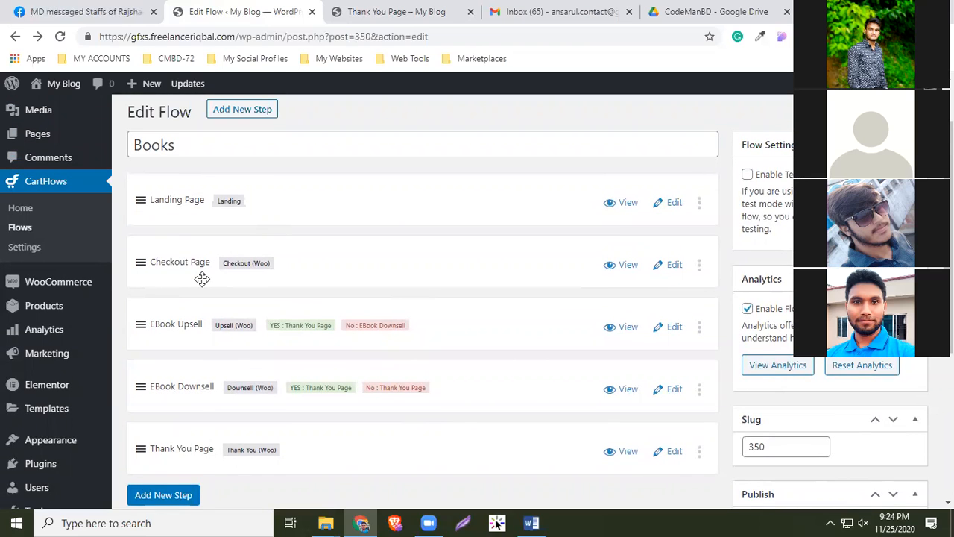
{"action": "scroll", "coordinate": [202, 279], "scroll_direction": "down", "scroll_amount": 1}
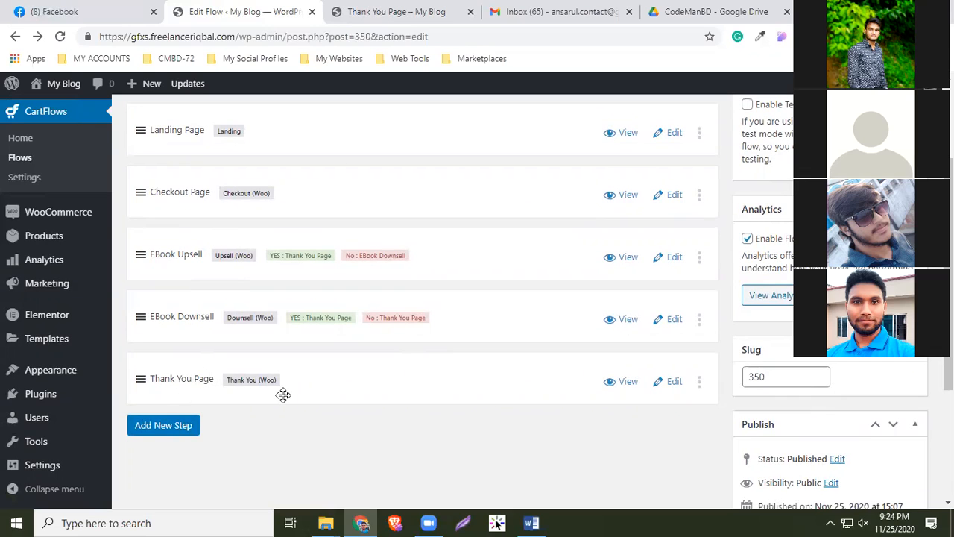
{"action": "scroll", "coordinate": [279, 392], "scroll_direction": "up", "scroll_amount": 2}
{"action": "scroll", "coordinate": [216, 351], "scroll_direction": "down", "scroll_amount": 1}
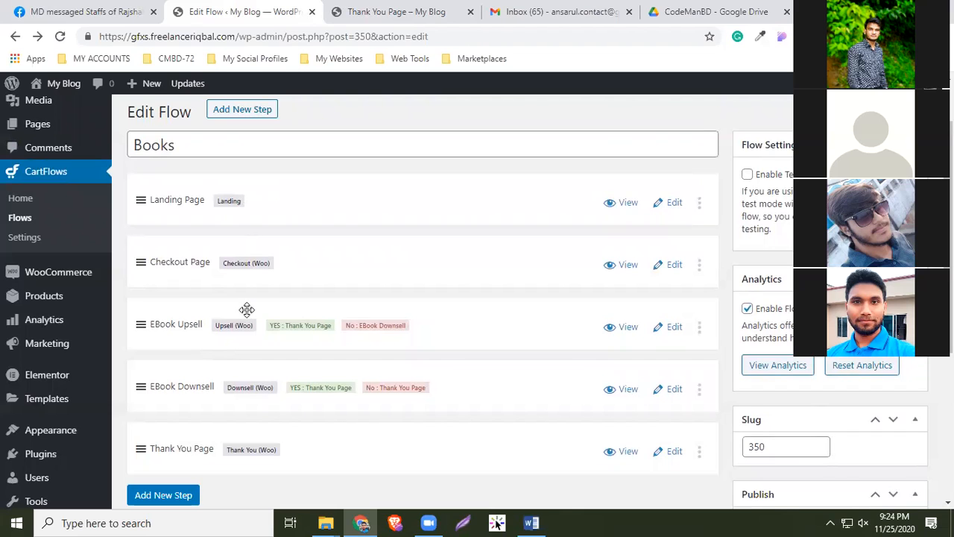
- Review both product orders, the payment method and the billing address again on the thank-you page
{"action": "left_click", "coordinate": [393, 11]}
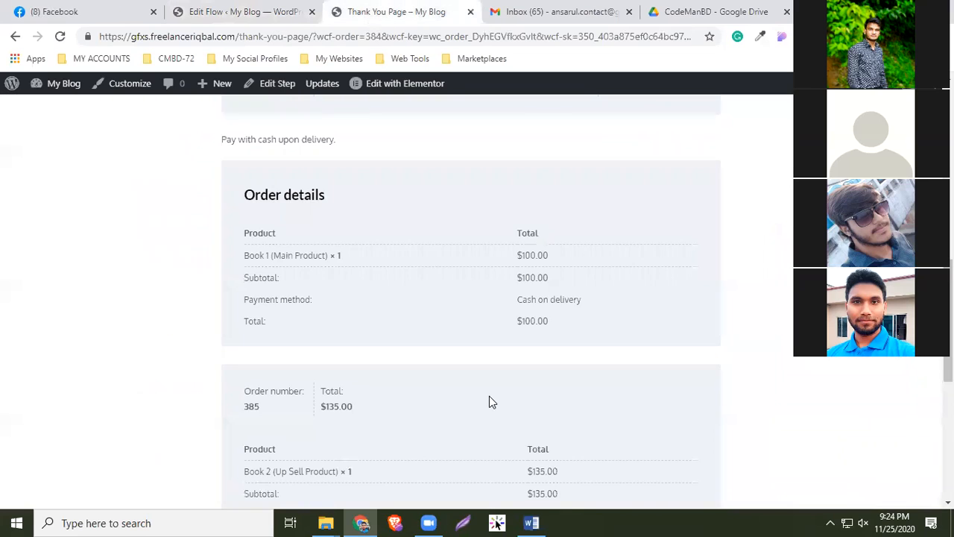
{"action": "scroll", "coordinate": [489, 403], "scroll_direction": "down", "scroll_amount": 3}
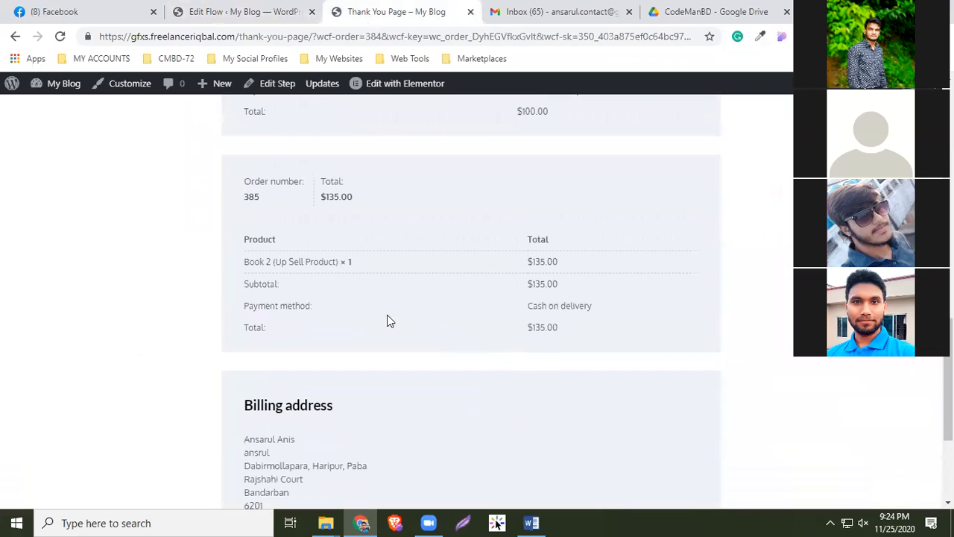
{"action": "scroll", "coordinate": [350, 316], "scroll_direction": "up", "scroll_amount": 2}
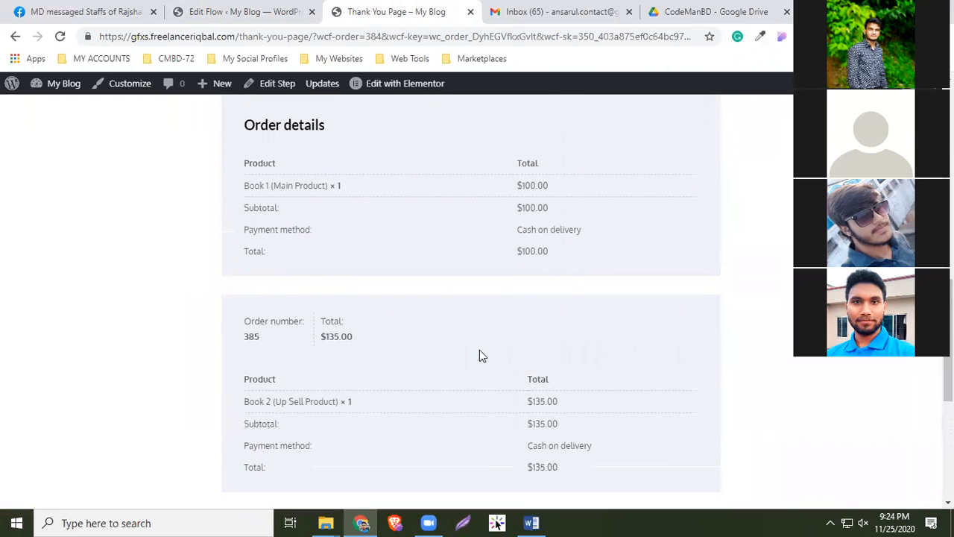
{"action": "scroll", "coordinate": [571, 419], "scroll_direction": "down", "scroll_amount": 4}
{"action": "scroll", "coordinate": [571, 422], "scroll_direction": "up", "scroll_amount": 4}
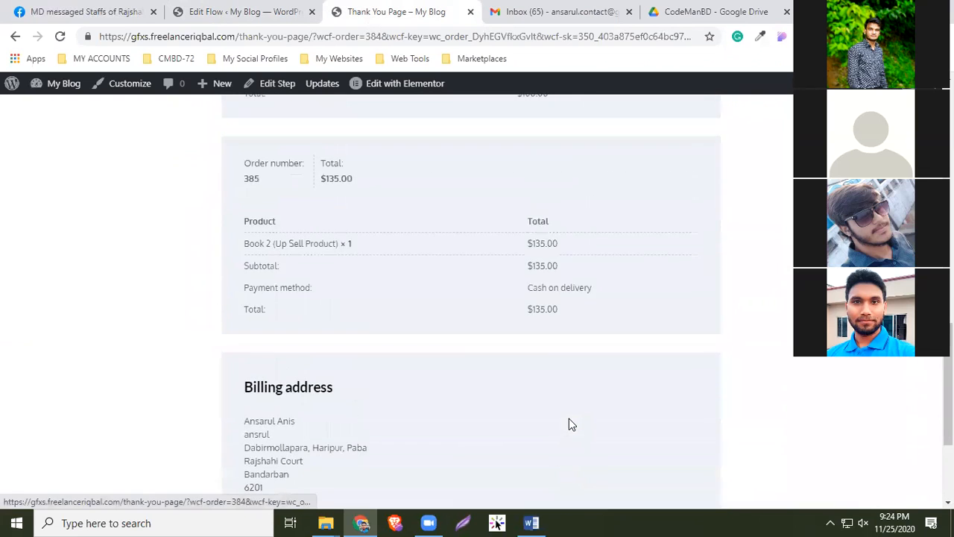
{"action": "scroll", "coordinate": [571, 422], "scroll_direction": "up", "scroll_amount": 4}
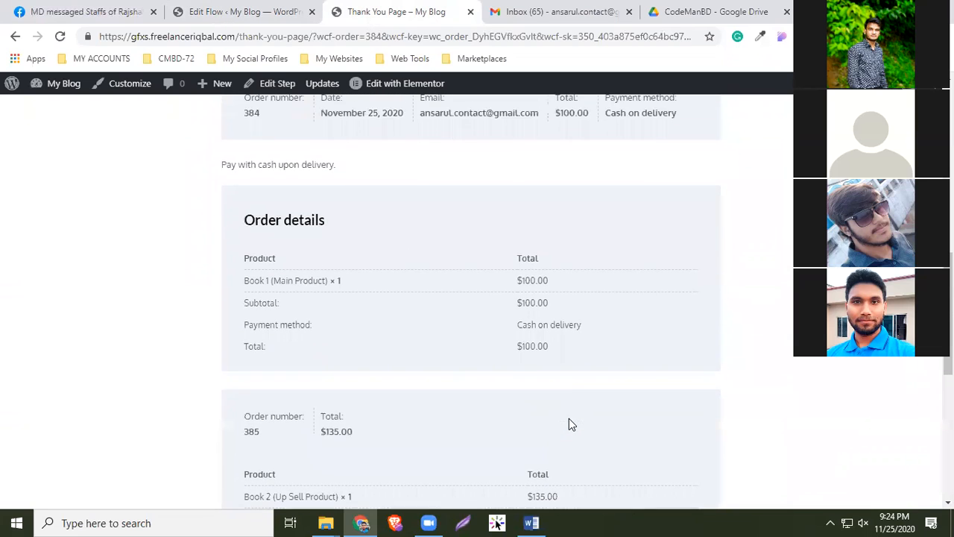
{"action": "scroll", "coordinate": [342, 357], "scroll_direction": "down", "scroll_amount": 2}
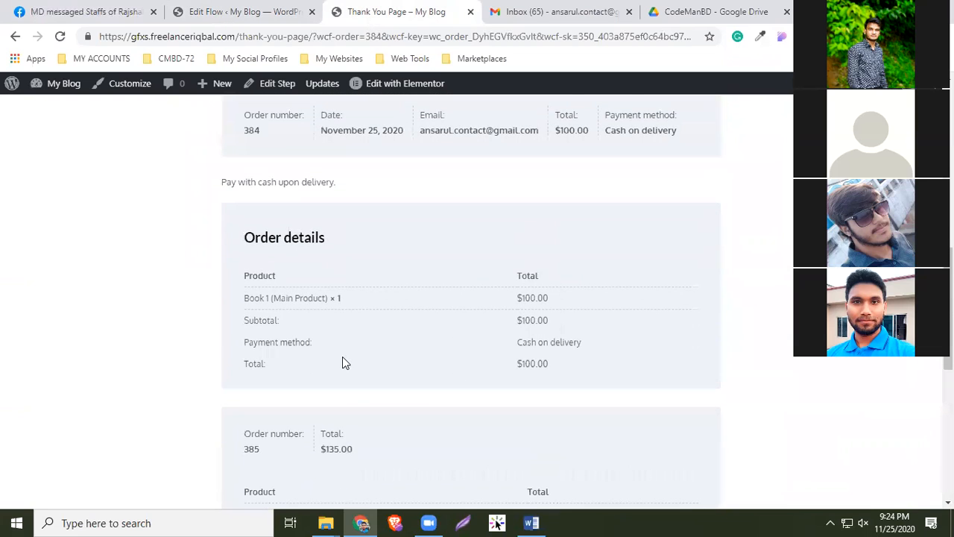
{"action": "scroll", "coordinate": [372, 375], "scroll_direction": "down", "scroll_amount": 1}
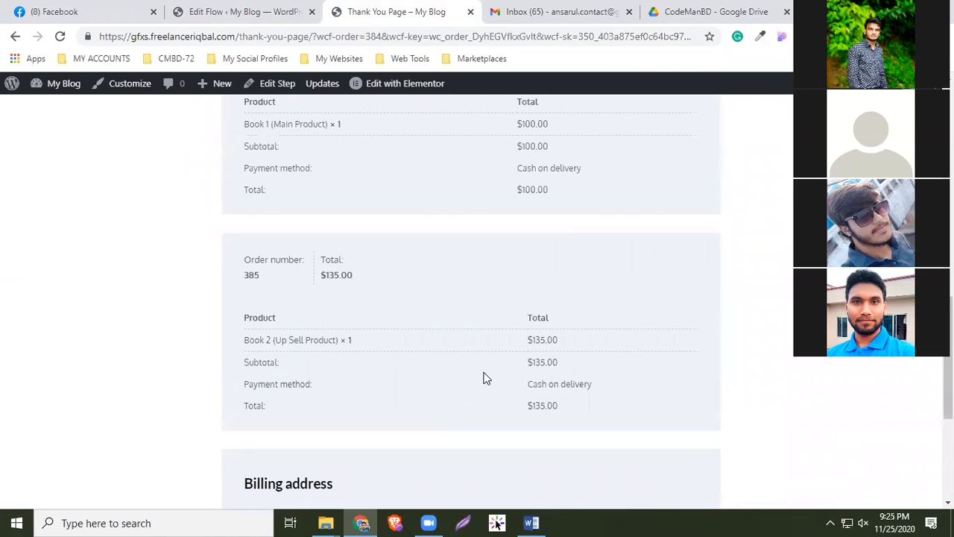
{"action": "scroll", "coordinate": [483, 379], "scroll_direction": "down", "scroll_amount": 2}
{"action": "scroll", "coordinate": [484, 380], "scroll_direction": "down", "scroll_amount": 1}
{"action": "scroll", "coordinate": [484, 380], "scroll_direction": "up", "scroll_amount": 2}
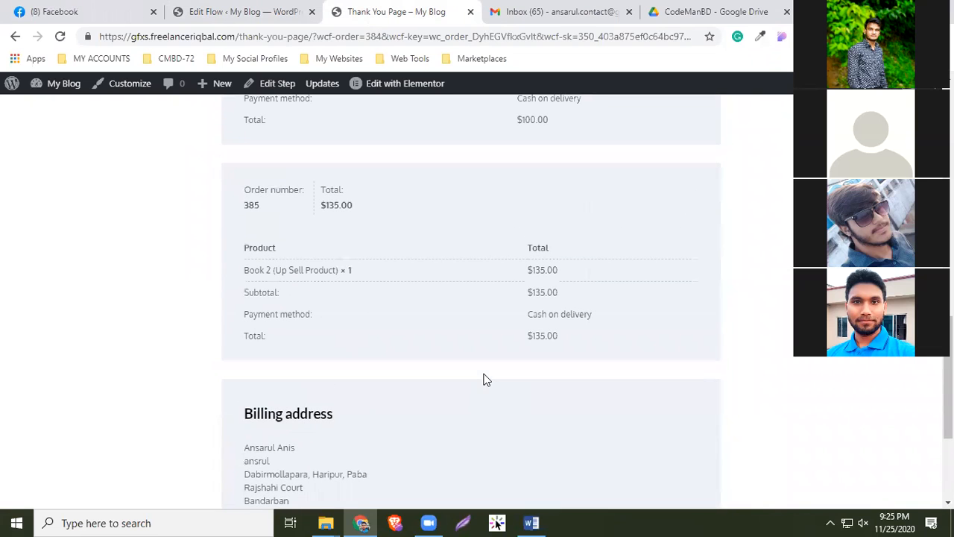
- Go back from the thank-you page through the EBook Upsell offer to the checkout page
{"action": "scroll", "coordinate": [481, 375], "scroll_direction": "up", "scroll_amount": 3}
{"action": "left_click", "coordinate": [16, 37]}
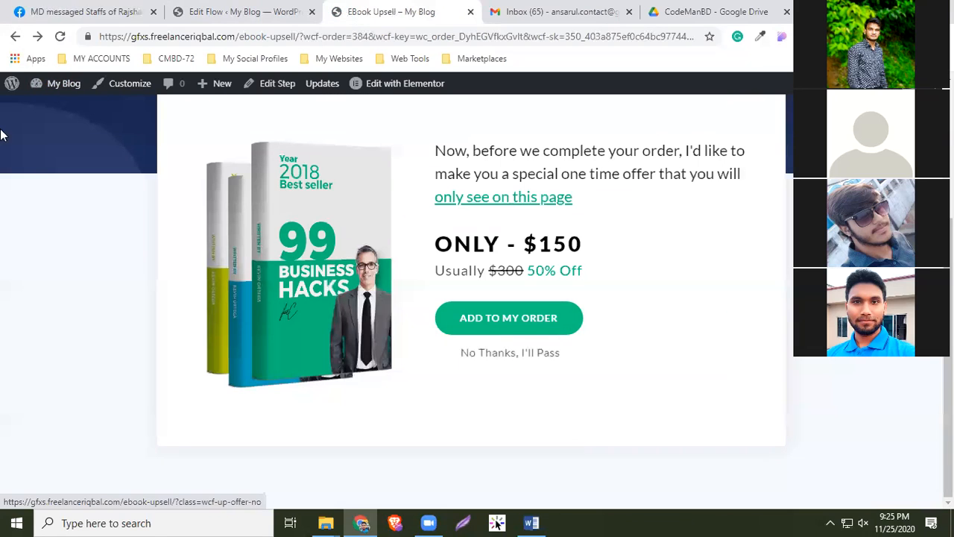
{"action": "left_click", "coordinate": [16, 36]}
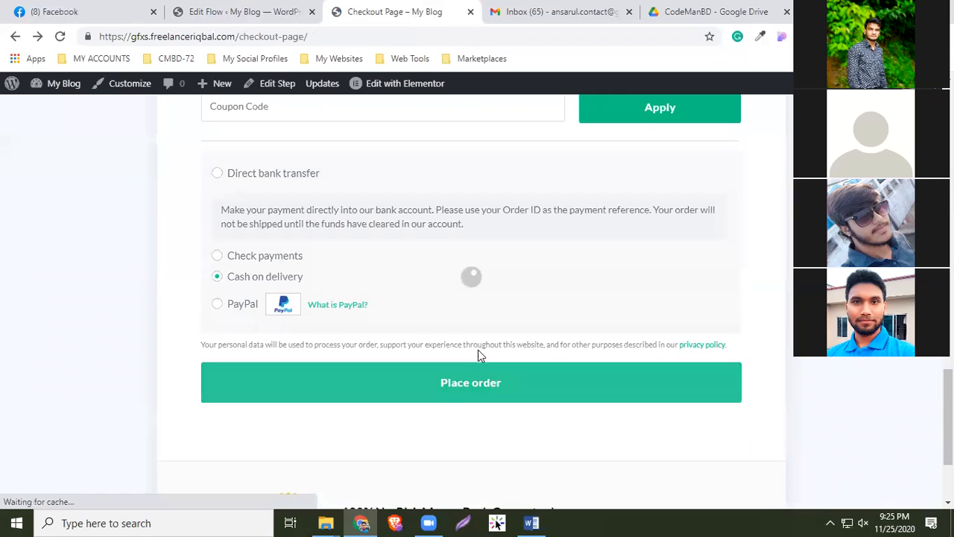
- Open the store's product list in the WordPress admin and check the book prices, briefly viewing the checkout page as well
{"action": "left_click", "coordinate": [235, 12]}
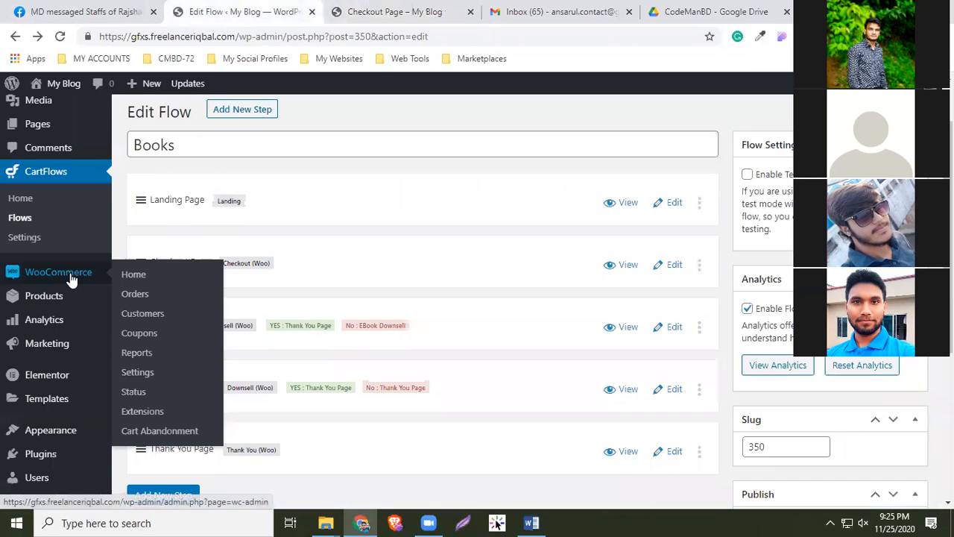
{"action": "left_click", "coordinate": [71, 277]}
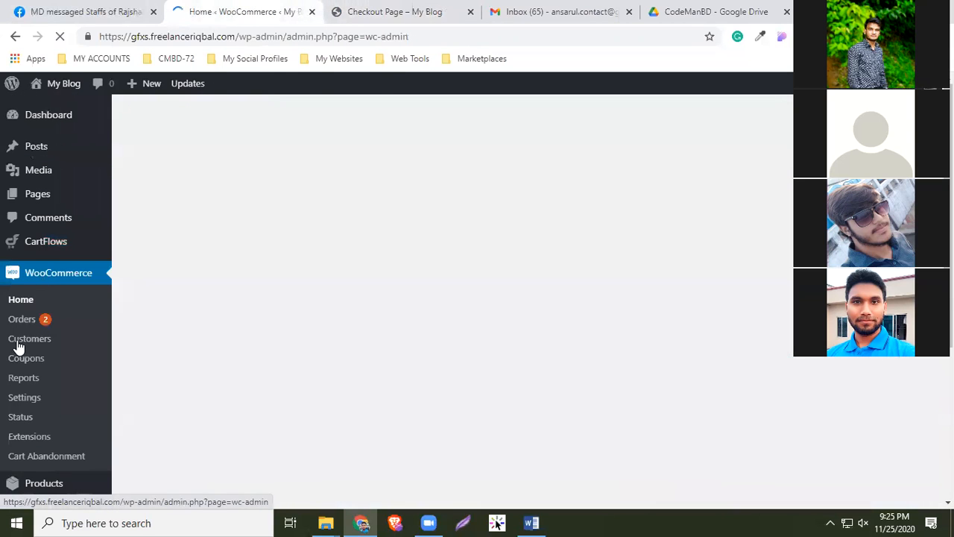
{"action": "mouse_move", "coordinate": [41, 246]}
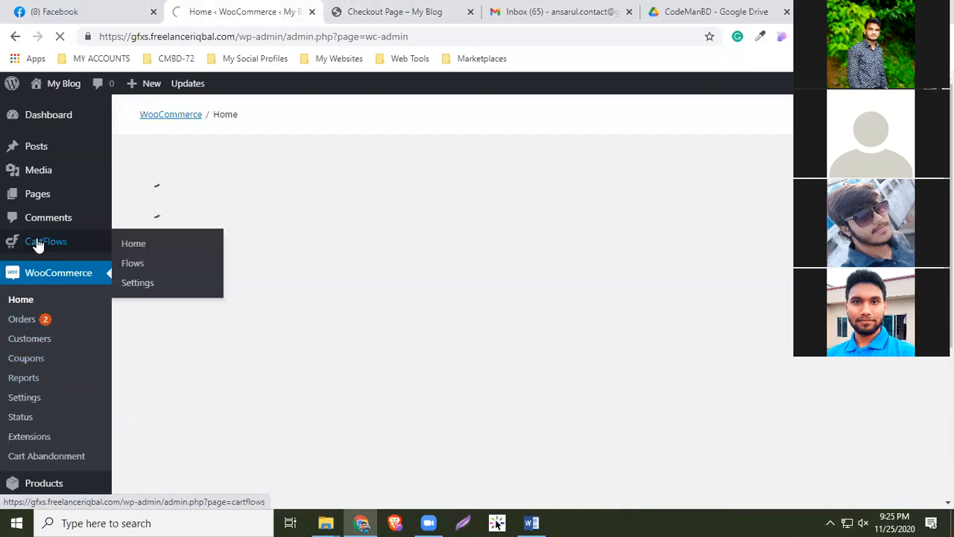
{"action": "left_click", "coordinate": [72, 246]}
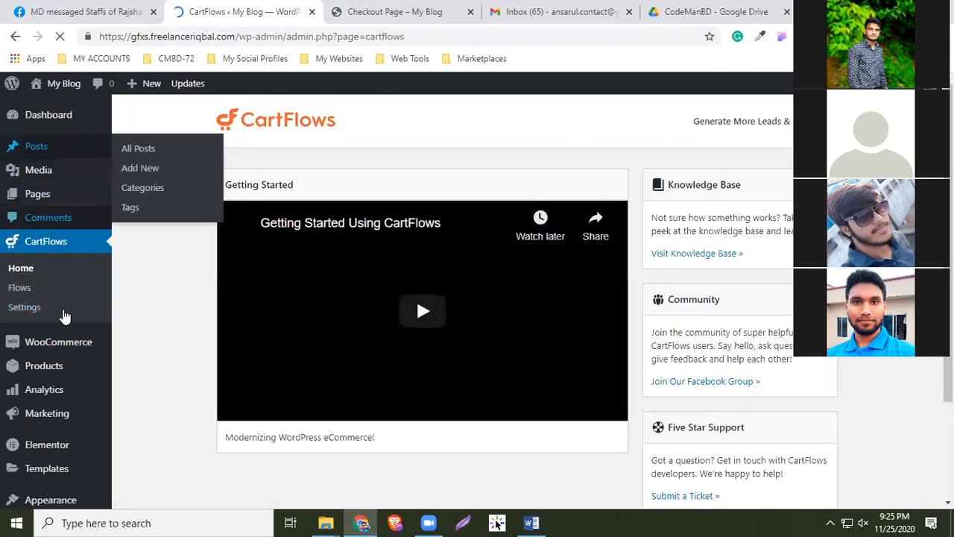
{"action": "scroll", "coordinate": [65, 292], "scroll_direction": "down", "scroll_amount": 1}
{"action": "mouse_move", "coordinate": [54, 298]}
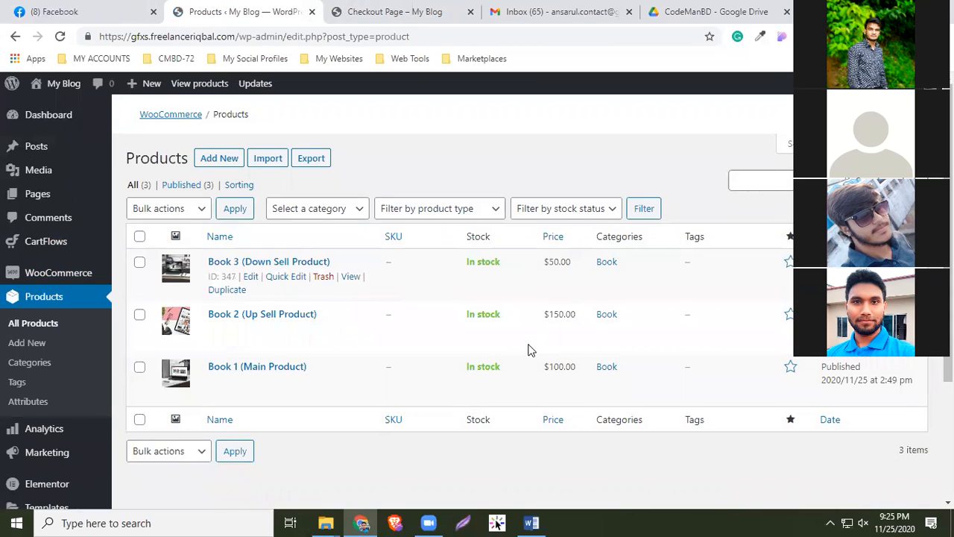
{"action": "left_click", "coordinate": [392, 11]}
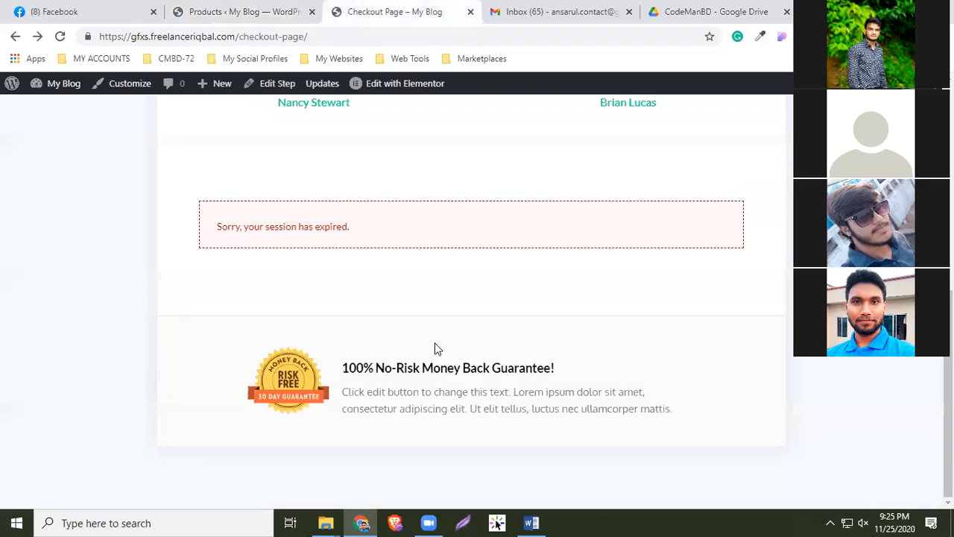
{"action": "left_click", "coordinate": [240, 14]}
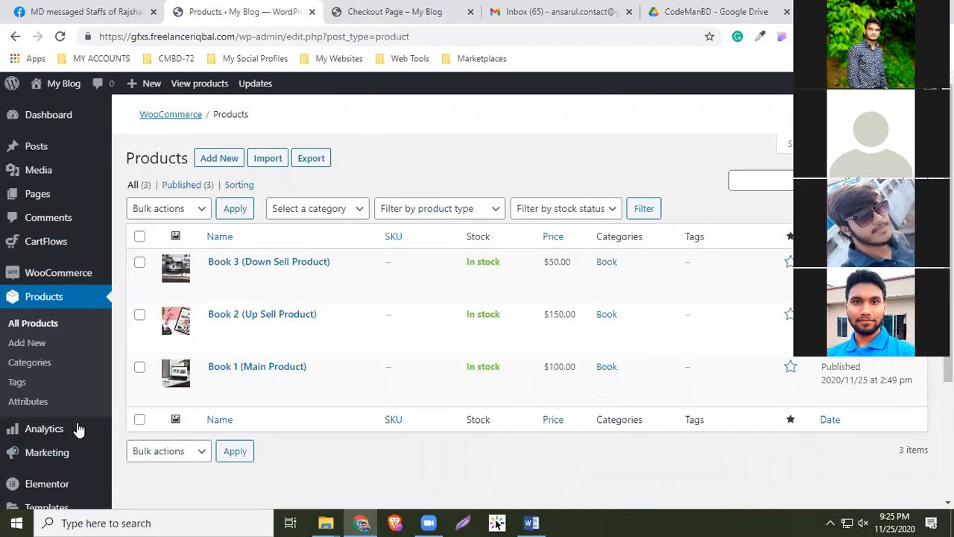
- Open the Books flow for editing from the list of CartFlows flows
{"action": "scroll", "coordinate": [77, 428], "scroll_direction": "down", "scroll_amount": 3}
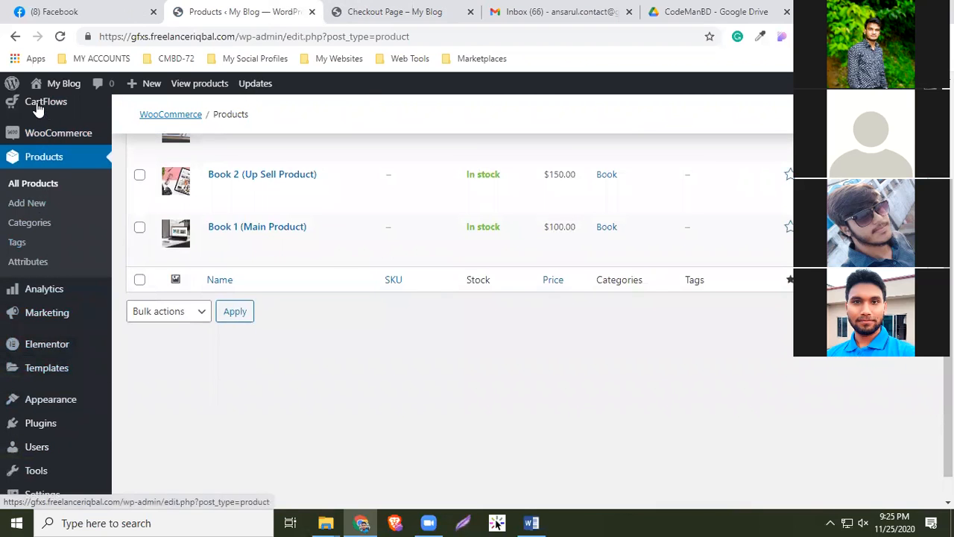
{"action": "scroll", "coordinate": [41, 153], "scroll_direction": "up", "scroll_amount": 1}
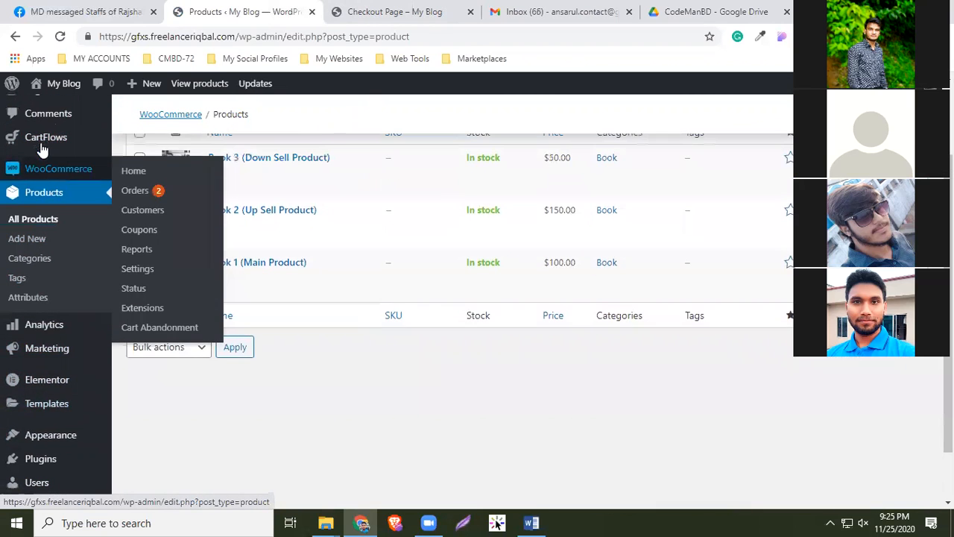
{"action": "scroll", "coordinate": [138, 203], "scroll_direction": "up", "scroll_amount": 1}
{"action": "left_click", "coordinate": [134, 200]}
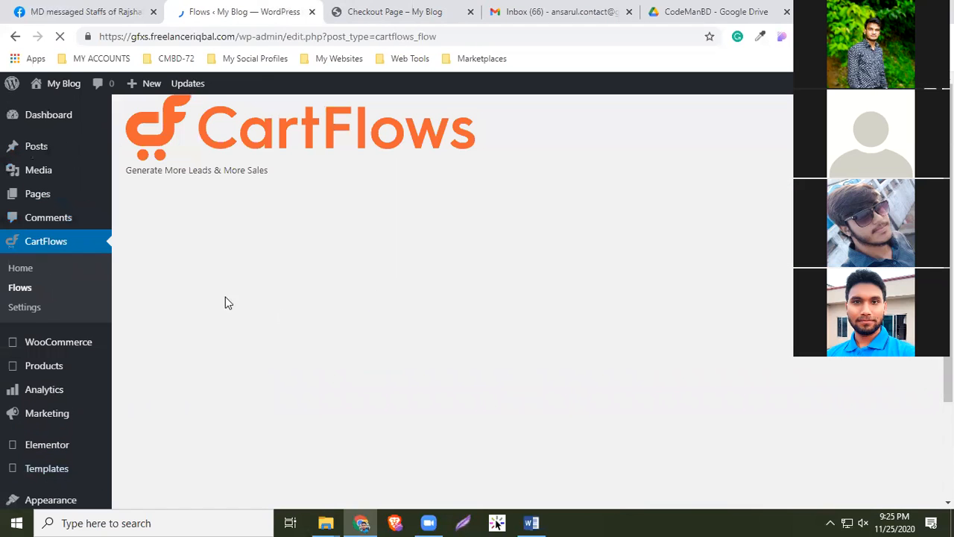
{"action": "scroll", "coordinate": [172, 224], "scroll_direction": "down", "scroll_amount": 1}
{"action": "left_click", "coordinate": [187, 225]}
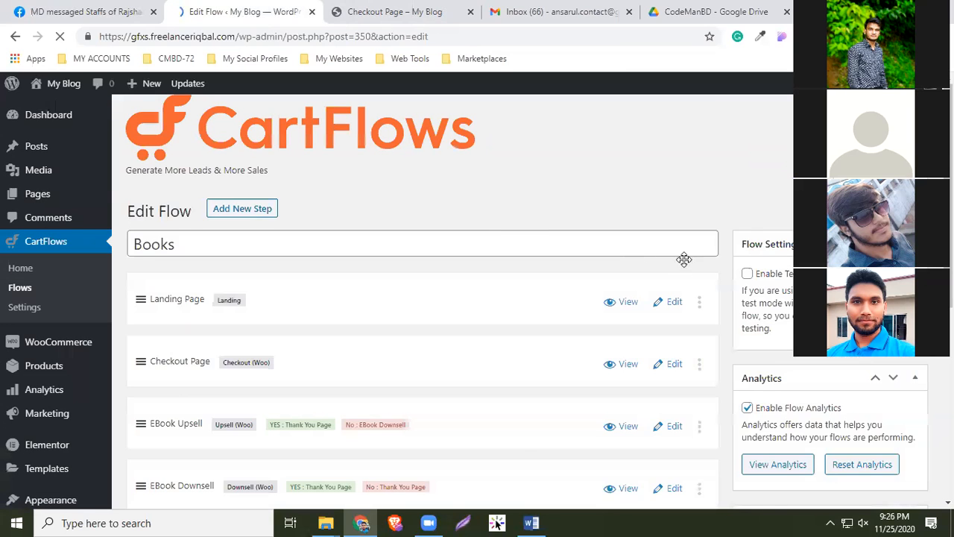
- Open the EBook Upsell step for editing and go to the product selection in its Offer Page Settings
{"action": "scroll", "coordinate": [679, 259], "scroll_direction": "down", "scroll_amount": 3}
{"action": "left_click", "coordinate": [672, 258]}
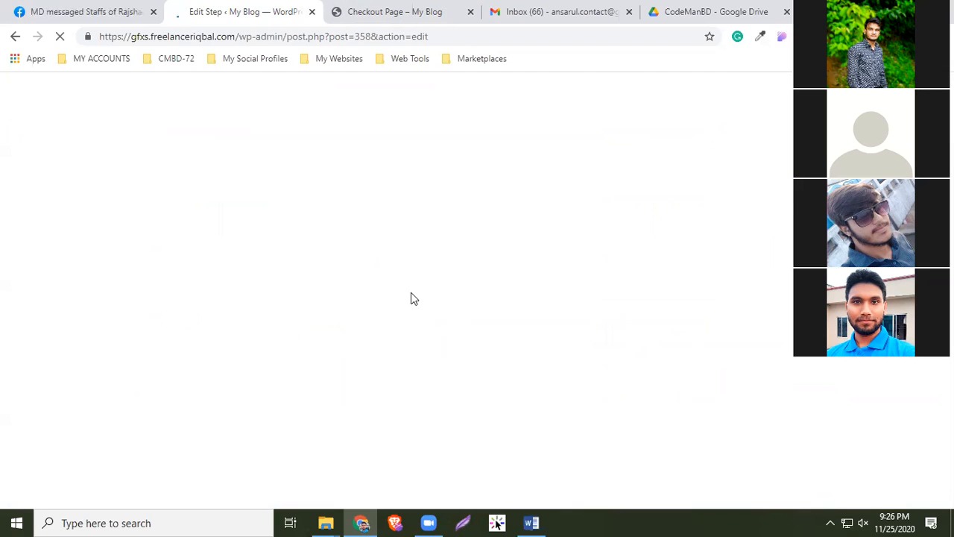
{"action": "scroll", "coordinate": [479, 335], "scroll_direction": "down", "scroll_amount": 2}
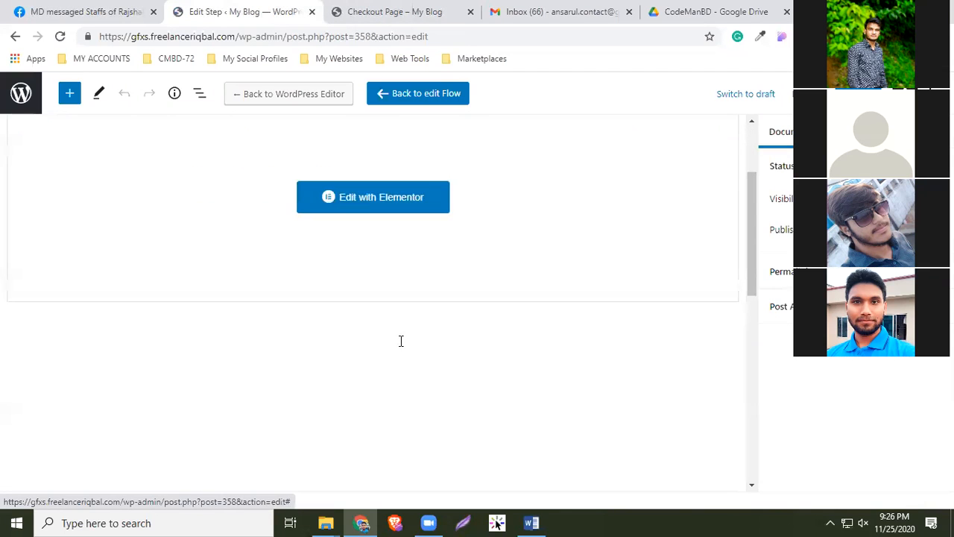
{"action": "scroll", "coordinate": [401, 308], "scroll_direction": "up", "scroll_amount": 1}
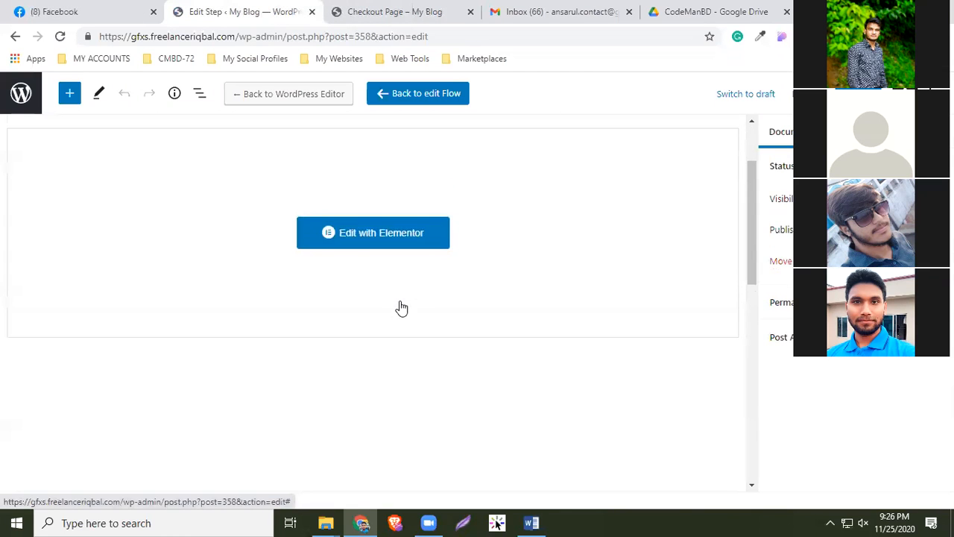
{"action": "scroll", "coordinate": [403, 313], "scroll_direction": "down", "scroll_amount": 4}
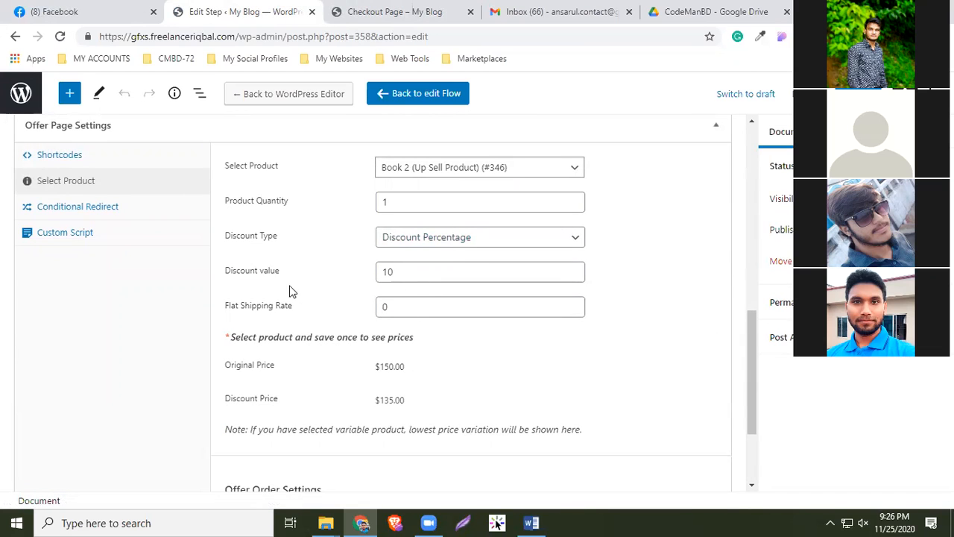
- Try the Original discount type for the Book 2 upsell product
{"action": "left_click_drag", "start_coordinate": [385, 270], "coordinate": [460, 266]}
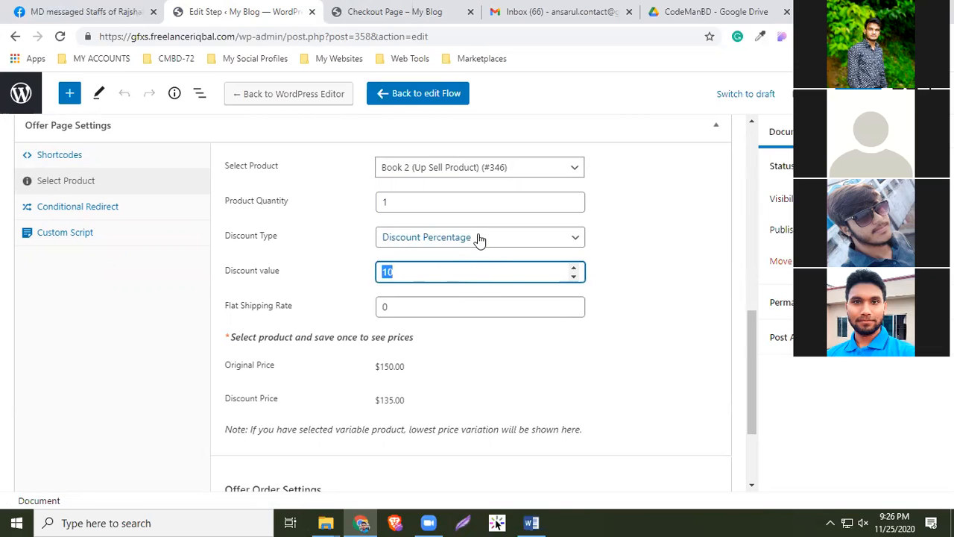
{"action": "left_click", "coordinate": [480, 240]}
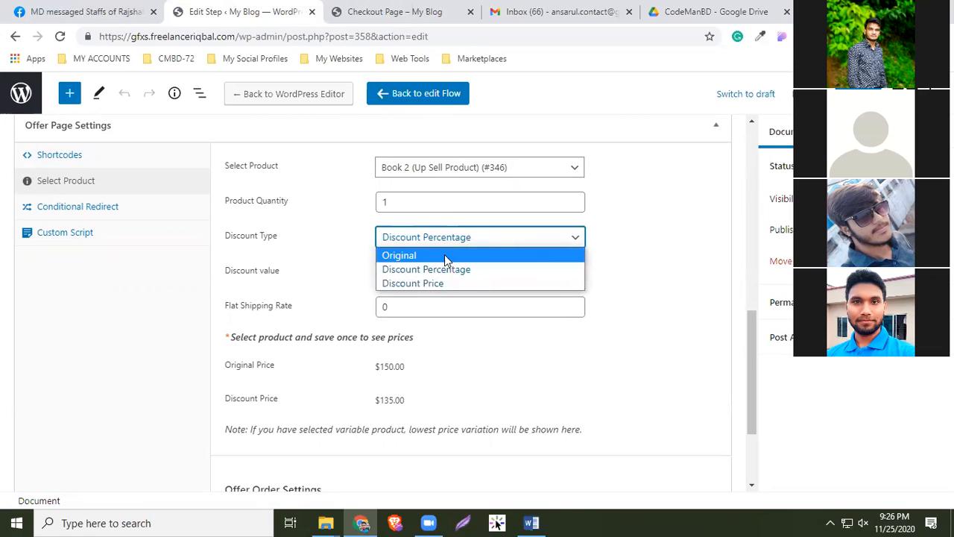
{"action": "left_click", "coordinate": [447, 257]}
{"action": "left_click_drag", "start_coordinate": [410, 272], "coordinate": [370, 277]}
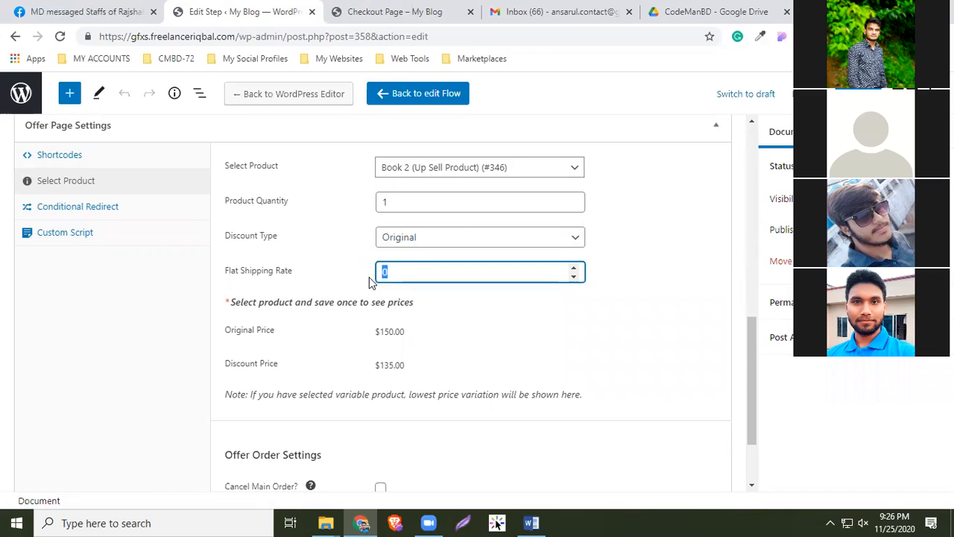
- Set the upsell product's discount type to Discount Percentage with a discount value of 50, and update the step
{"action": "left_click", "coordinate": [423, 237]}
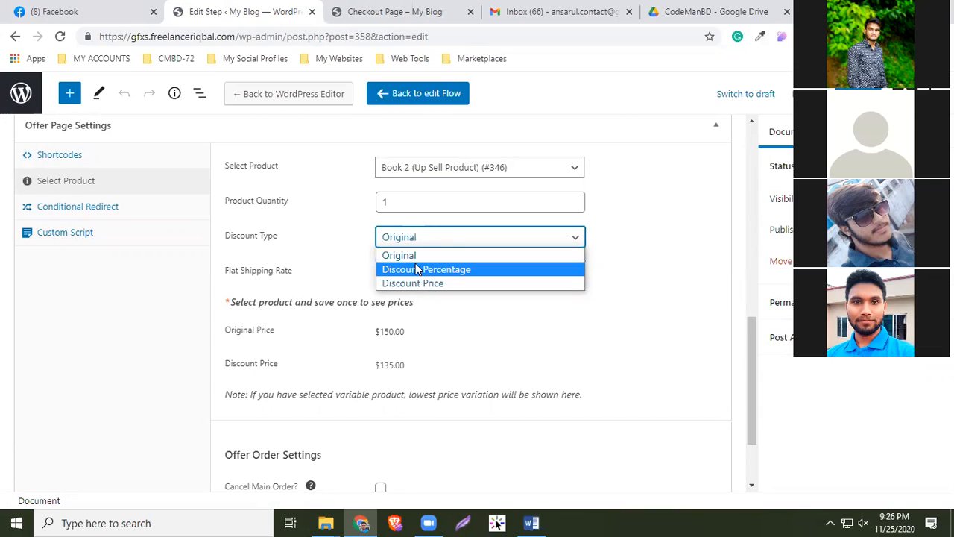
{"action": "left_click", "coordinate": [415, 268]}
{"action": "left_click", "coordinate": [412, 270]}
{"action": "left_click_drag", "start_coordinate": [412, 269], "coordinate": [378, 272]}
{"action": "type", "text": "50"}
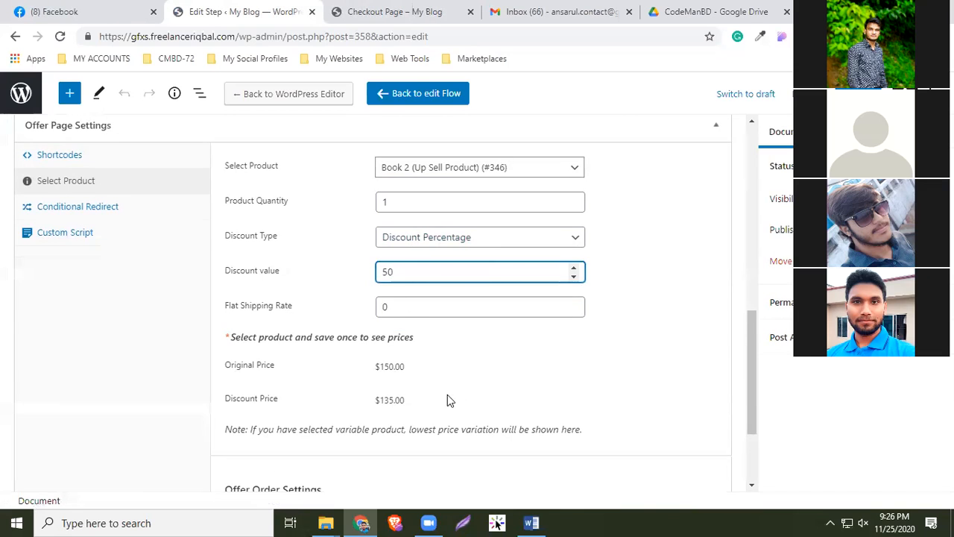
{"action": "scroll", "coordinate": [447, 394], "scroll_direction": "down", "scroll_amount": 1}
{"action": "left_click", "coordinate": [536, 322]}
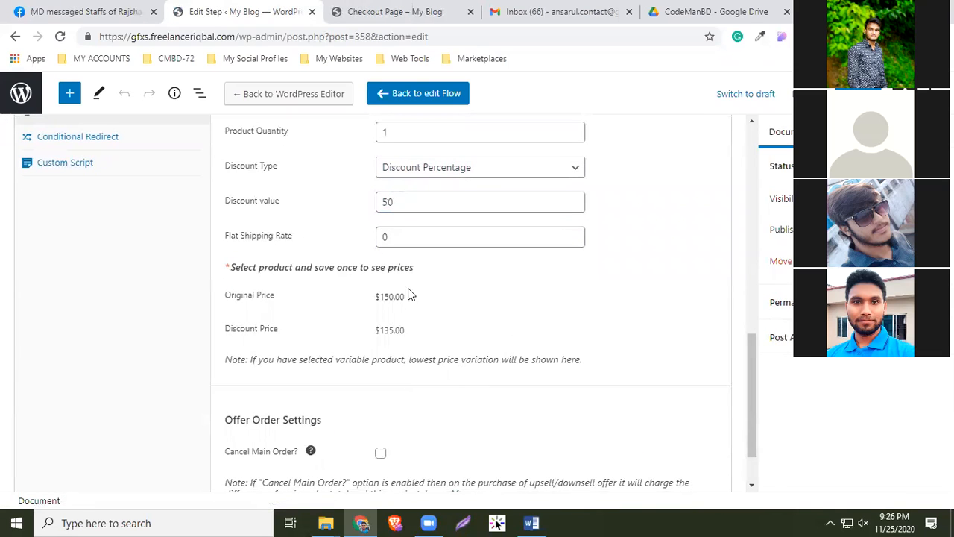
{"action": "left_click", "coordinate": [858, 94]}
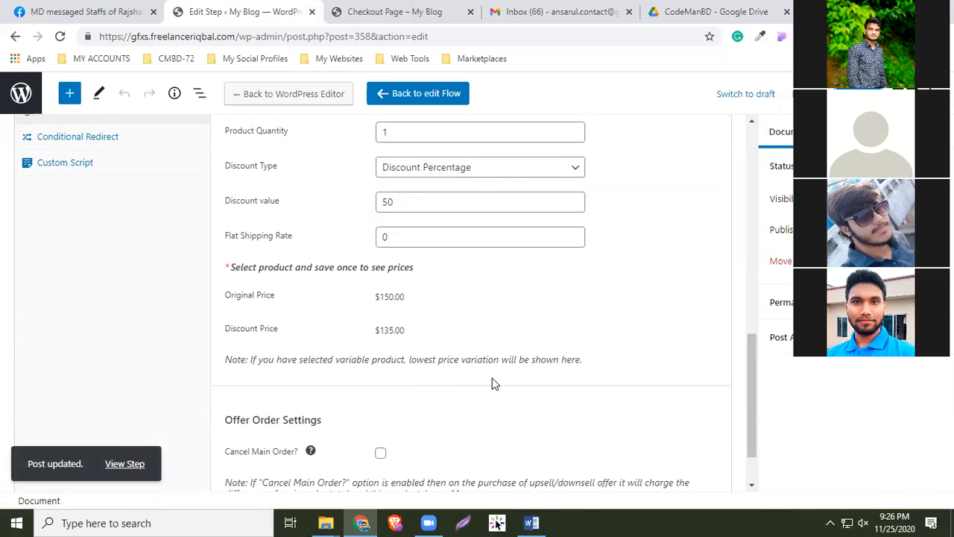
- Reload the EBook Upsell step and check the original and discount prices in its offer settings
{"action": "scroll", "coordinate": [492, 384], "scroll_direction": "down", "scroll_amount": 1}
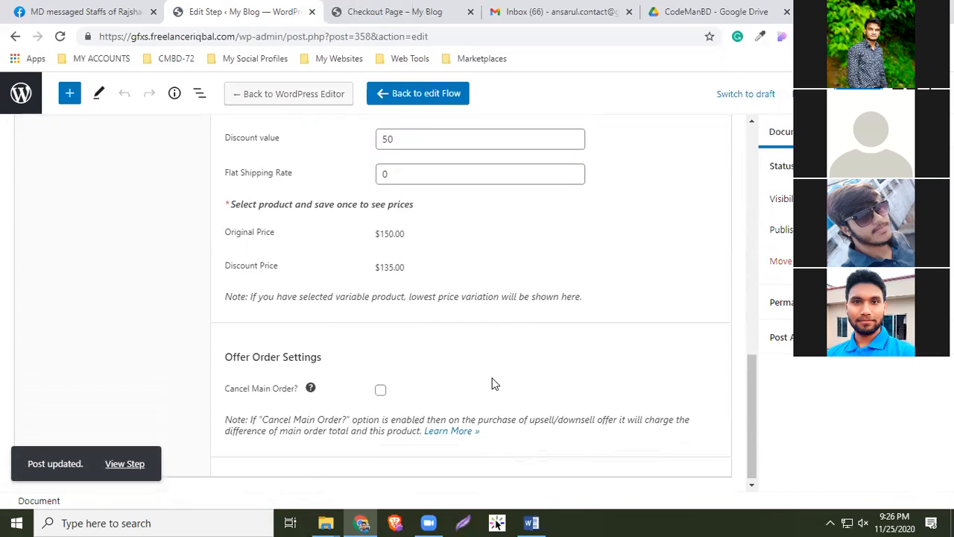
{"action": "scroll", "coordinate": [492, 384], "scroll_direction": "up", "scroll_amount": 1}
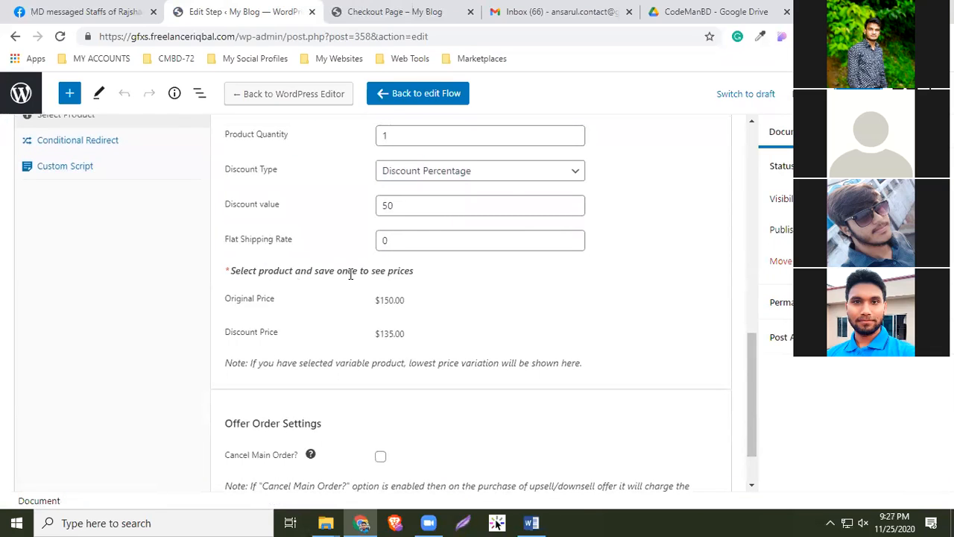
{"action": "left_click", "coordinate": [63, 37]}
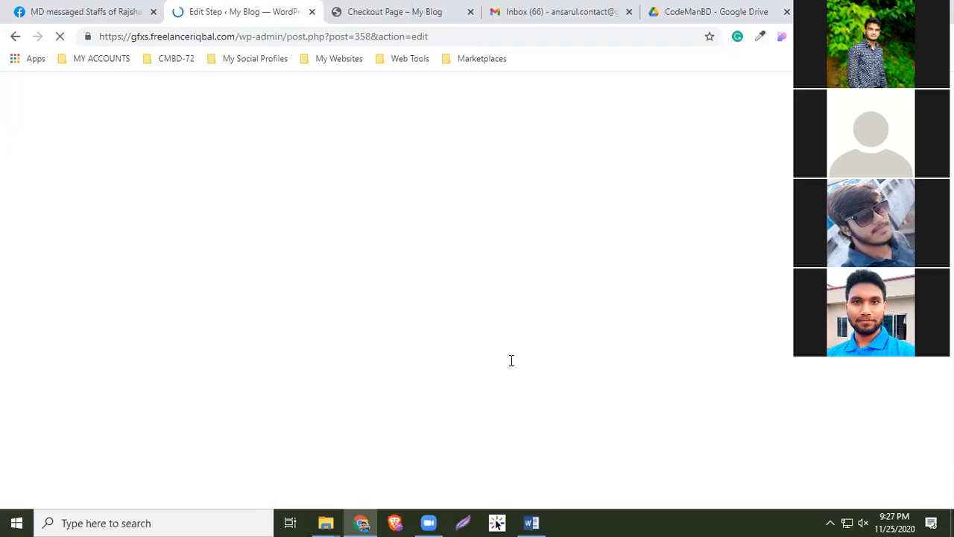
{"action": "scroll", "coordinate": [522, 346], "scroll_direction": "down", "scroll_amount": 10}
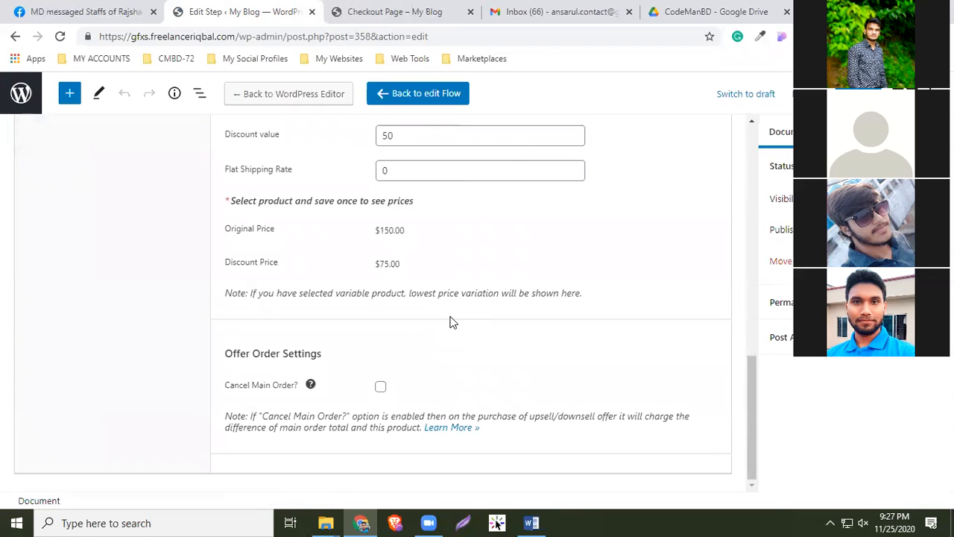
{"action": "scroll", "coordinate": [447, 321], "scroll_direction": "up", "scroll_amount": 4}
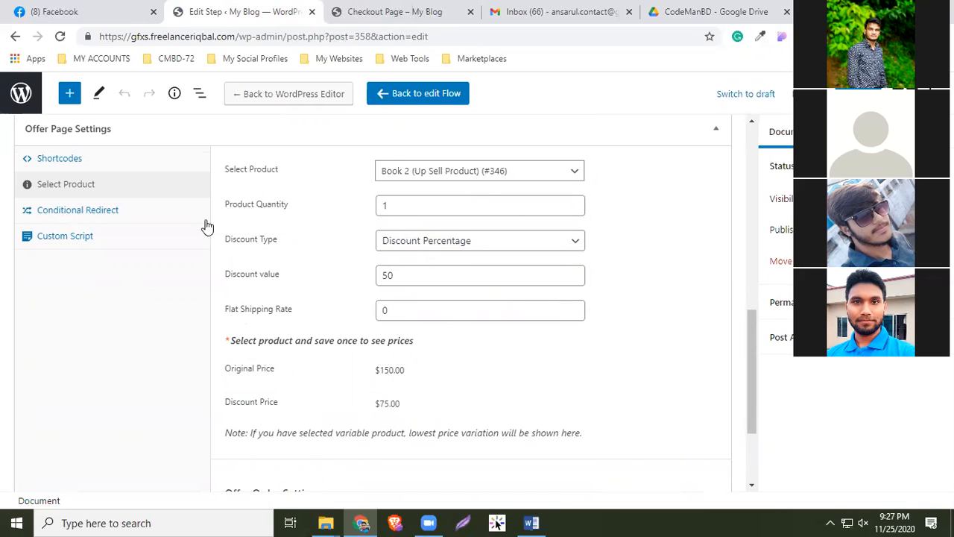
- Return to the Books flow and open its EBook Downsell step for editing
{"action": "scroll", "coordinate": [336, 179], "scroll_direction": "up", "scroll_amount": 2}
{"action": "left_click", "coordinate": [401, 103]}
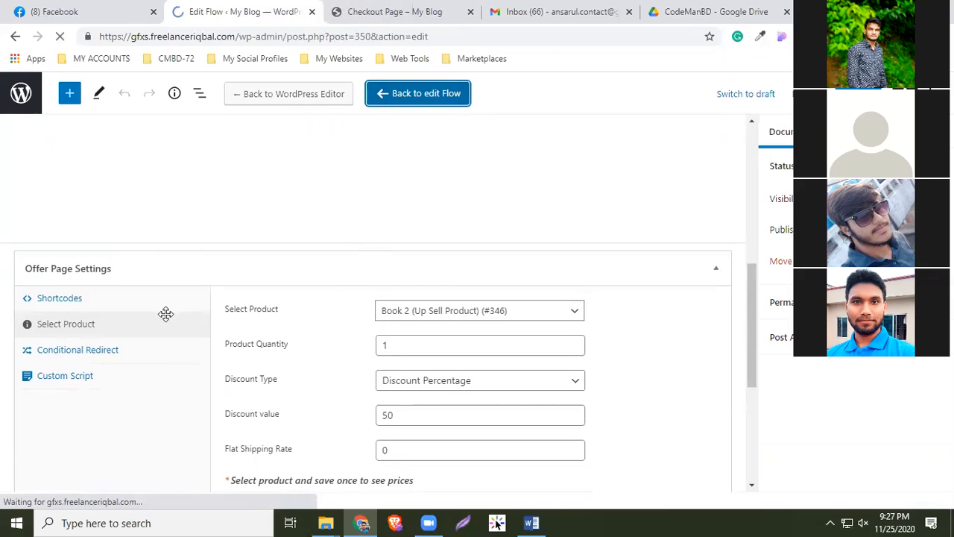
{"action": "scroll", "coordinate": [678, 323], "scroll_direction": "down", "scroll_amount": 3}
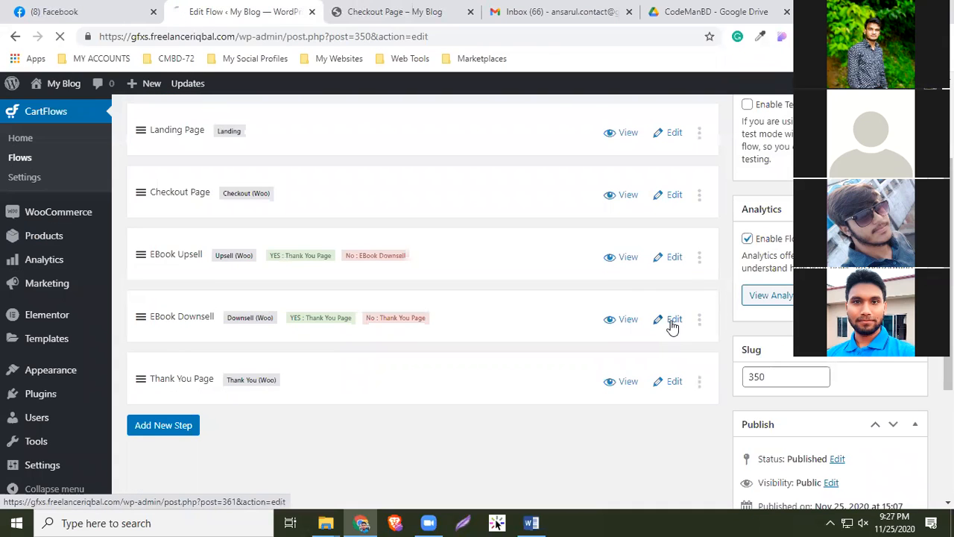
{"action": "left_click", "coordinate": [672, 326]}
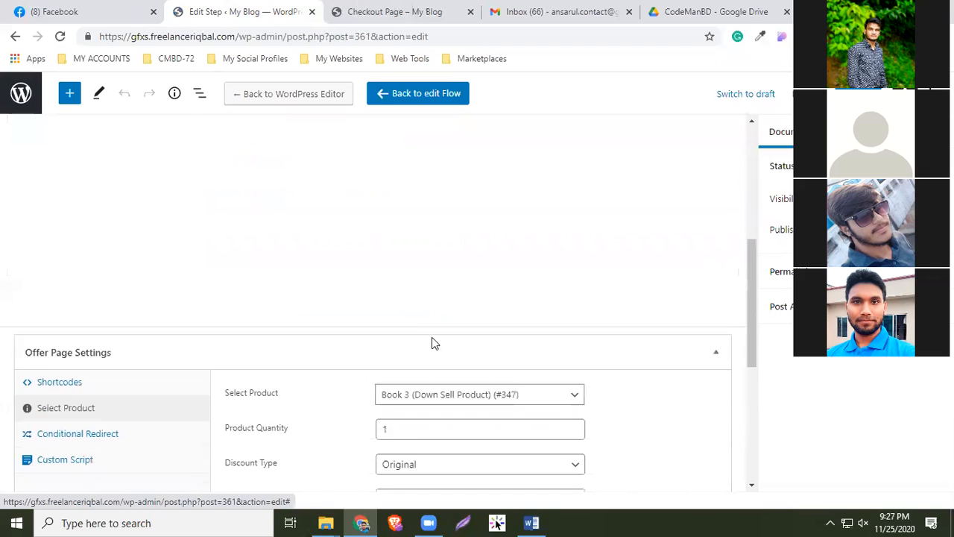
- Examine the offer settings of the Book 3 downsell product, including its available discount types
{"action": "scroll", "coordinate": [429, 341], "scroll_direction": "down", "scroll_amount": 3}
{"action": "left_click", "coordinate": [401, 271]}
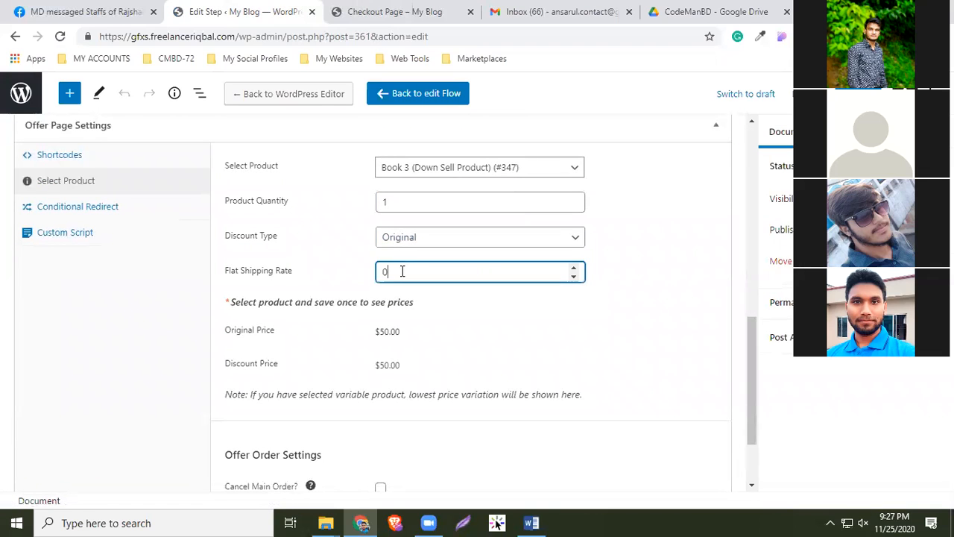
{"action": "left_click", "coordinate": [418, 239]}
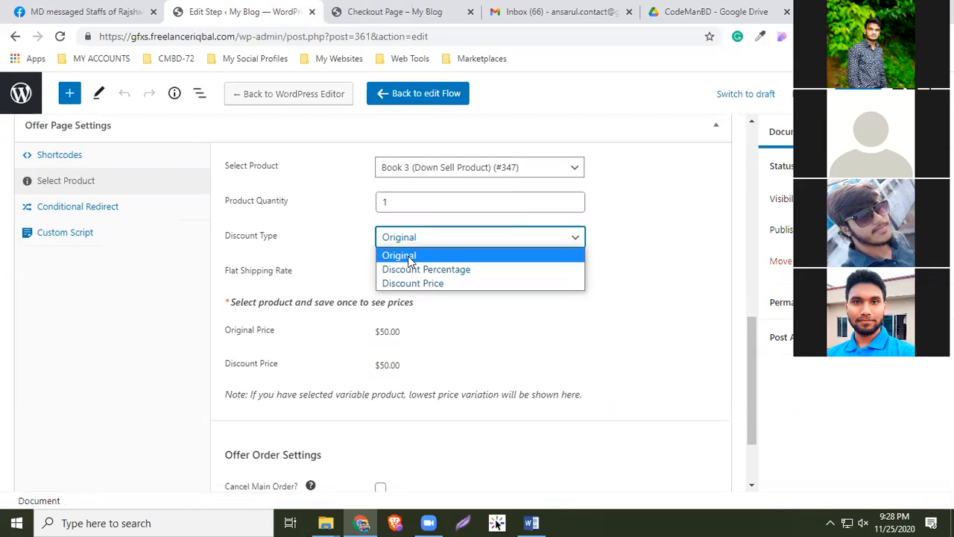
{"action": "left_click", "coordinate": [500, 348]}
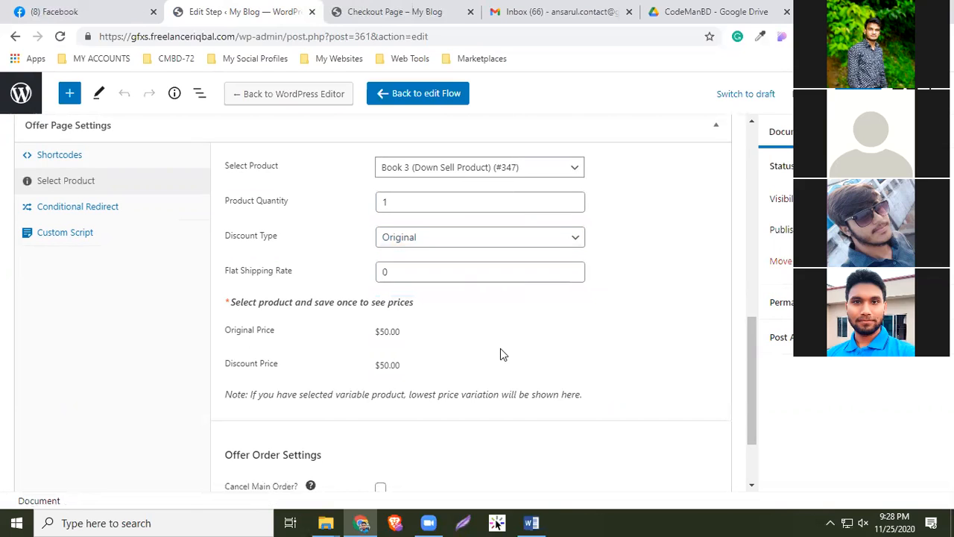
- Set the Book 3 downsell product's discount type to Discount Percentage with a discount value of 50, and update the step
{"action": "left_click", "coordinate": [425, 243]}
{"action": "left_click", "coordinate": [423, 269]}
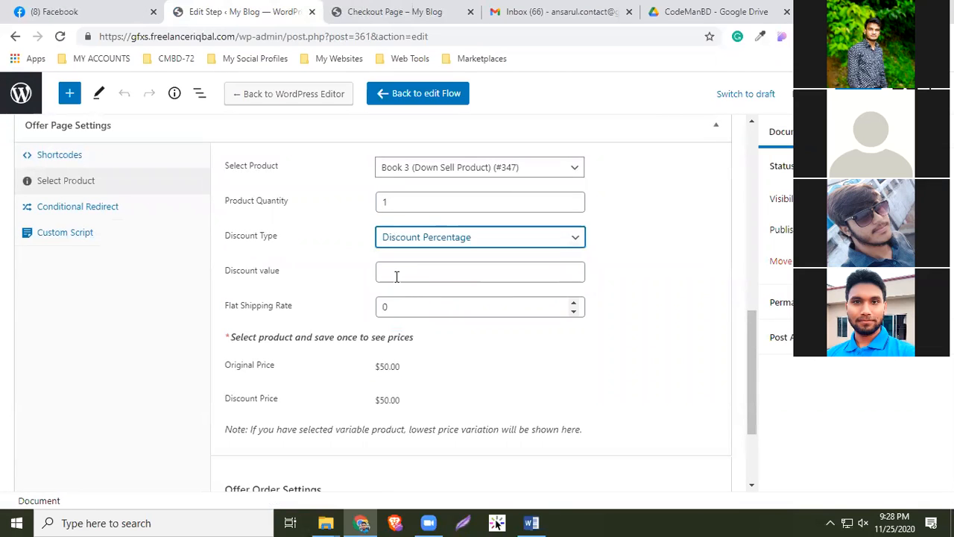
{"action": "left_click", "coordinate": [394, 273]}
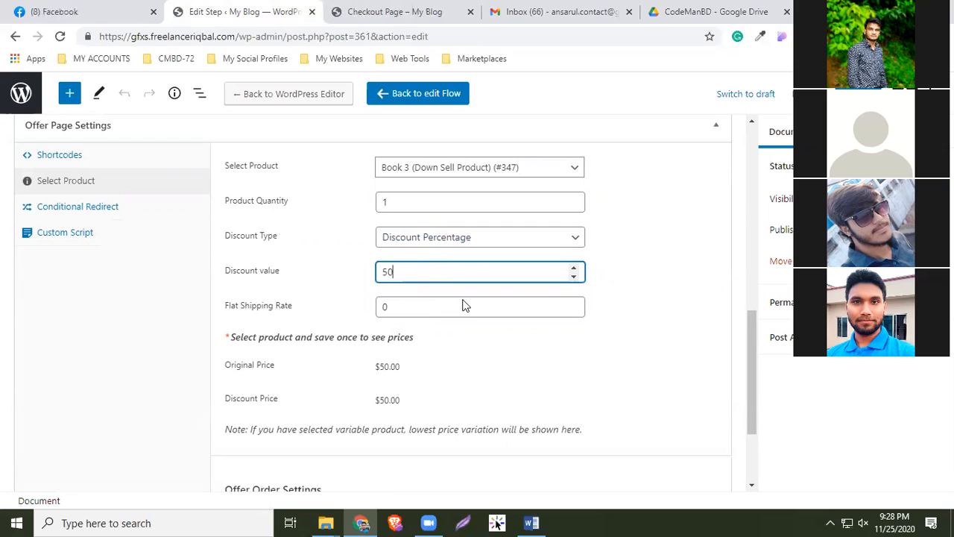
{"action": "left_click", "coordinate": [745, 94]}
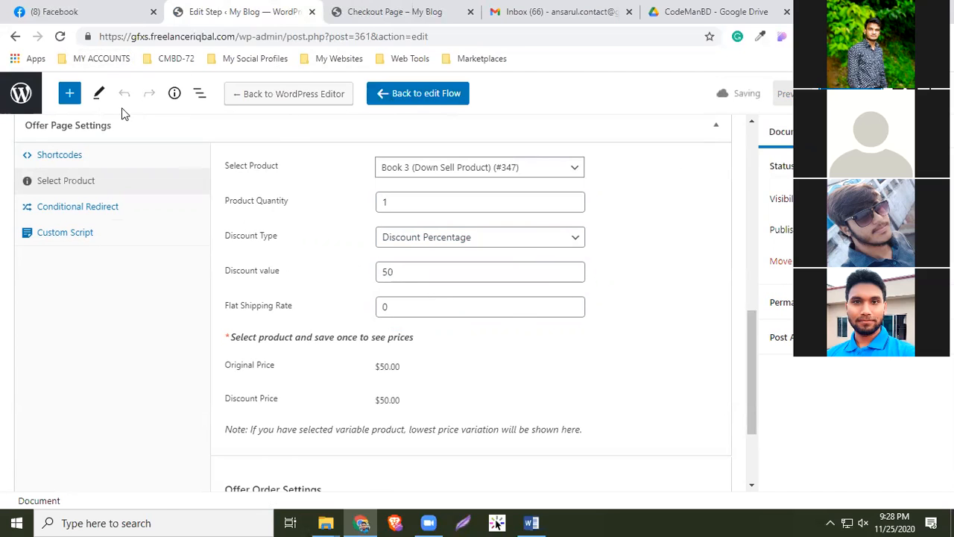
- Reload the EBook Downsell step and check the original and discount prices in its offer settings
{"action": "left_click", "coordinate": [60, 36]}
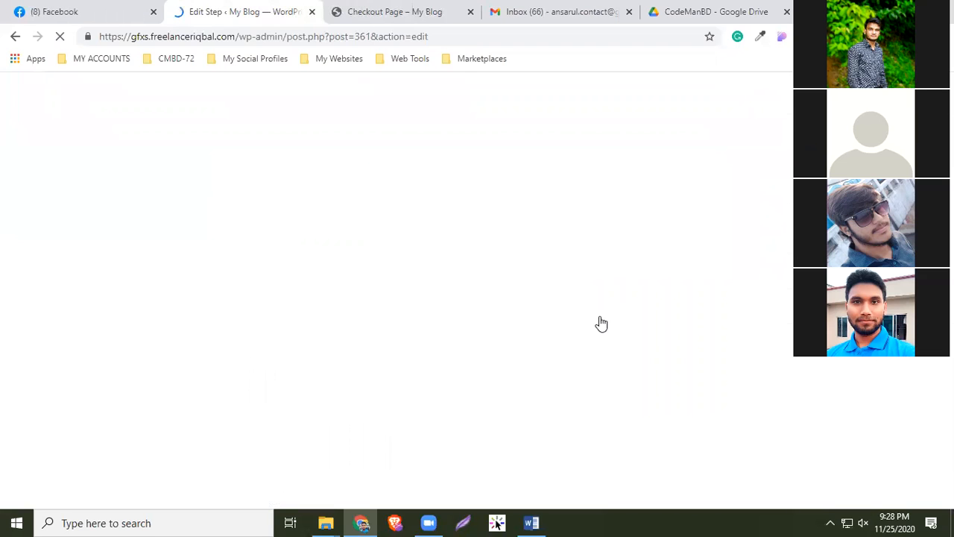
{"action": "scroll", "coordinate": [597, 325], "scroll_direction": "down", "scroll_amount": 2}
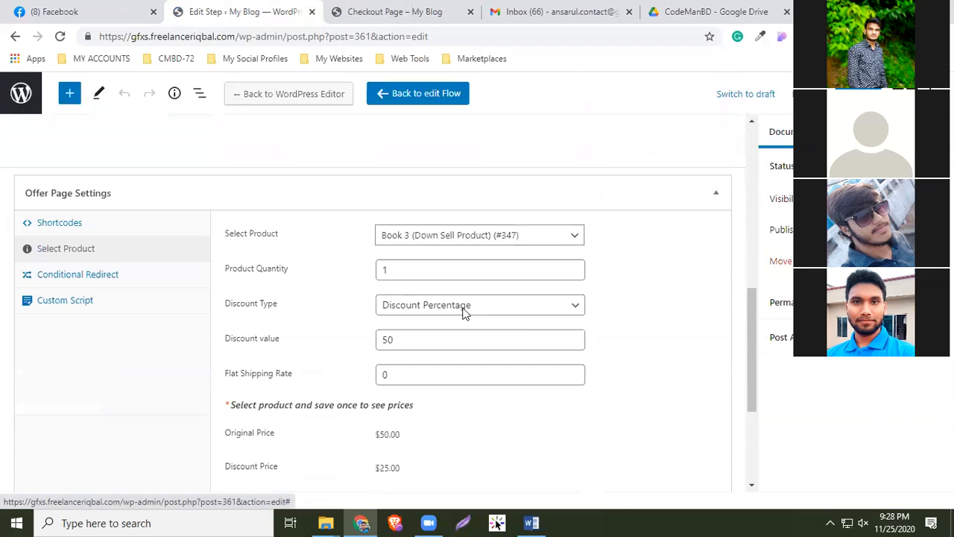
{"action": "scroll", "coordinate": [465, 311], "scroll_direction": "down", "scroll_amount": 3}
{"action": "scroll", "coordinate": [430, 268], "scroll_direction": "up", "scroll_amount": 3}
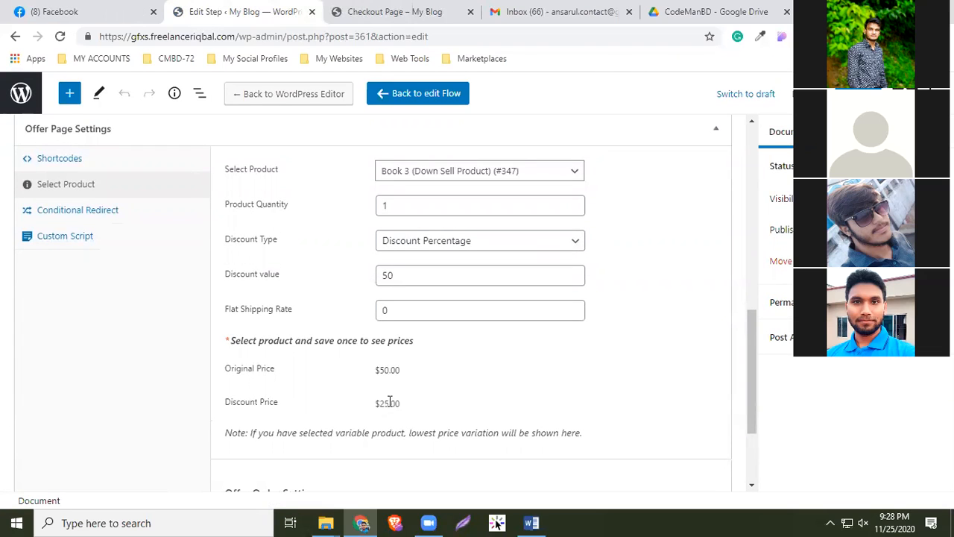
- Return to the Books flow, view its landing page in a new tab and proceed from there to the checkout page
{"action": "left_click", "coordinate": [366, 12]}
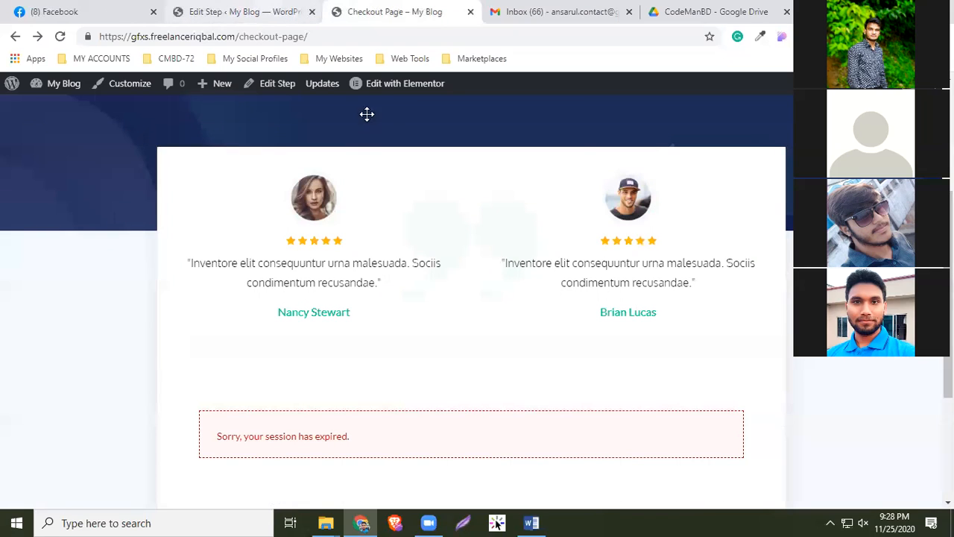
{"action": "key", "text": "ctrl+shift+Tab"}
{"action": "left_click", "coordinate": [400, 95]}
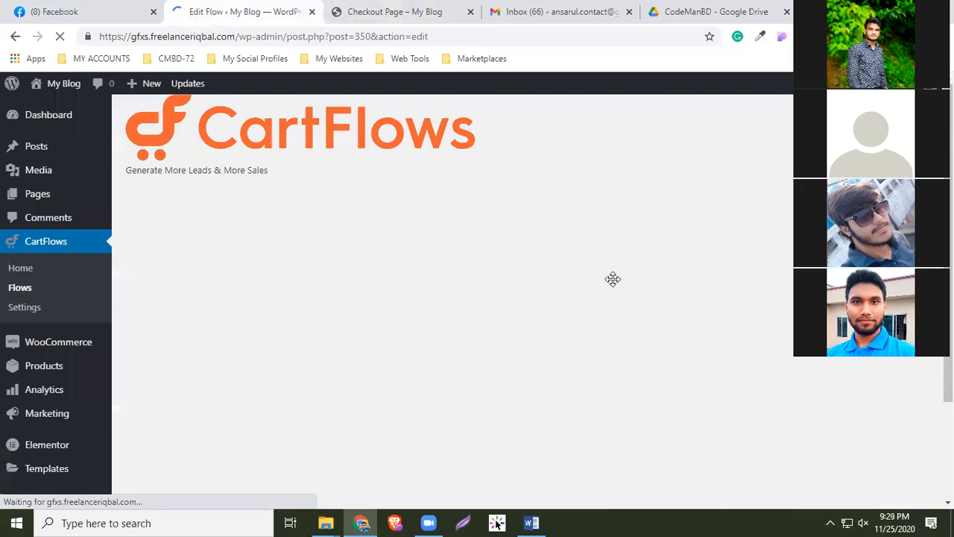
{"action": "middle_click", "coordinate": [626, 273]}
{"action": "left_click", "coordinate": [391, 11]}
{"action": "key", "text": "ctrl+Tab"}
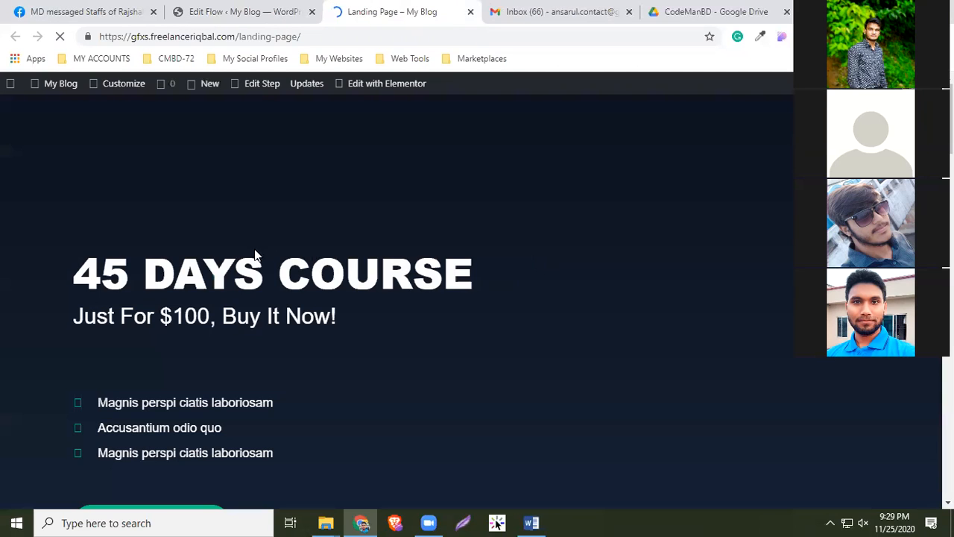
{"action": "scroll", "coordinate": [376, 281], "scroll_direction": "down", "scroll_amount": 4}
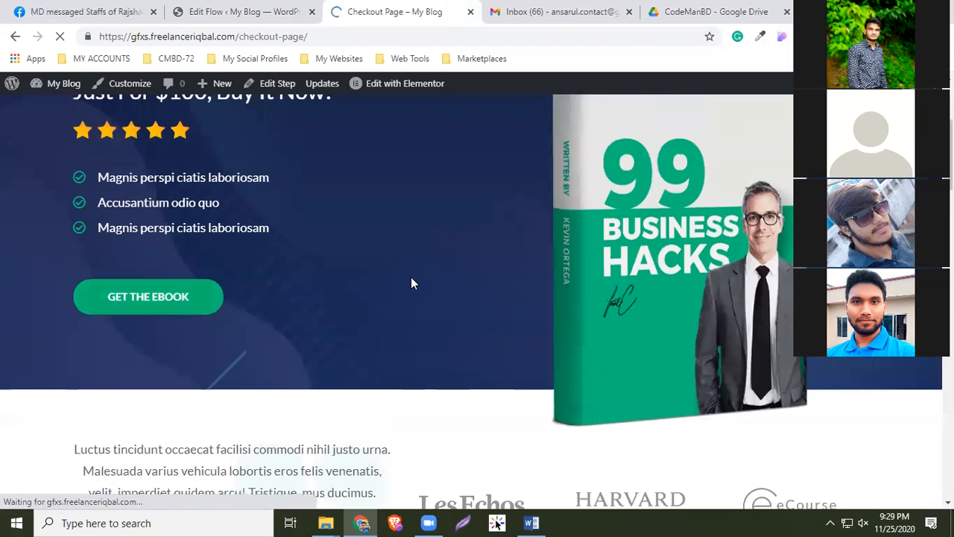
- Check the prefilled billing details and place the order for Book 1 (Main Product) with Cash on delivery
{"action": "scroll", "coordinate": [309, 281], "scroll_direction": "down", "scroll_amount": 5}
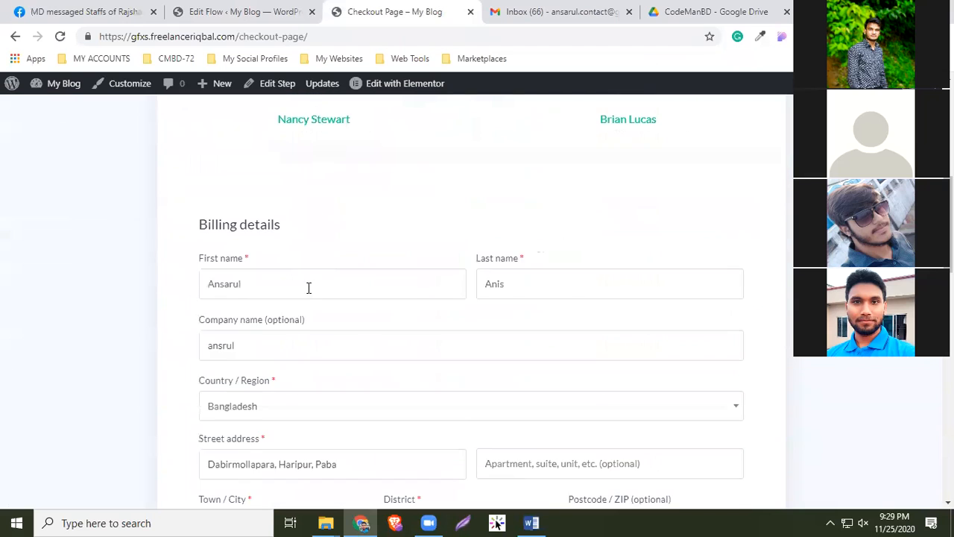
{"action": "left_click", "coordinate": [309, 286]}
{"action": "left_click", "coordinate": [515, 347]}
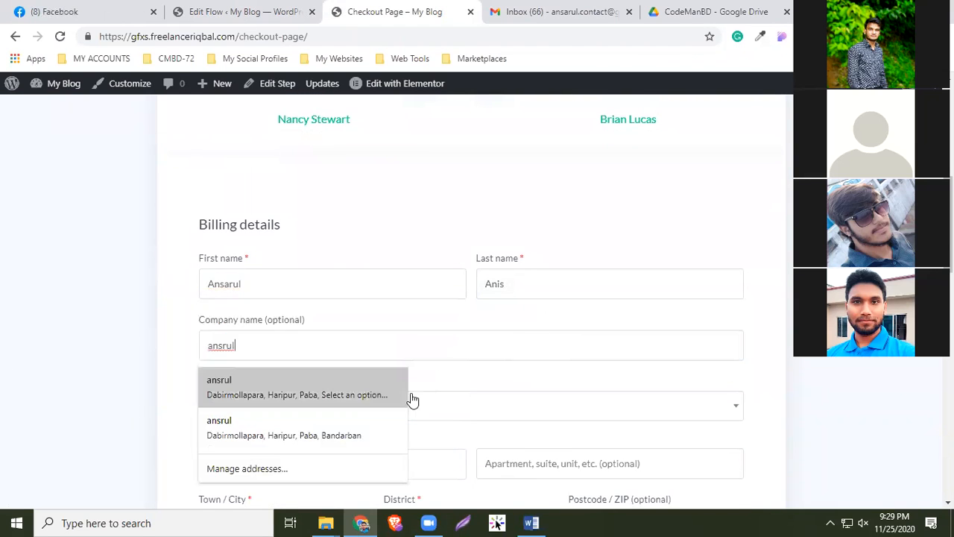
{"action": "left_click", "coordinate": [411, 395]}
{"action": "scroll", "coordinate": [486, 363], "scroll_direction": "down", "scroll_amount": 2}
{"action": "scroll", "coordinate": [311, 323], "scroll_direction": "down", "scroll_amount": 2}
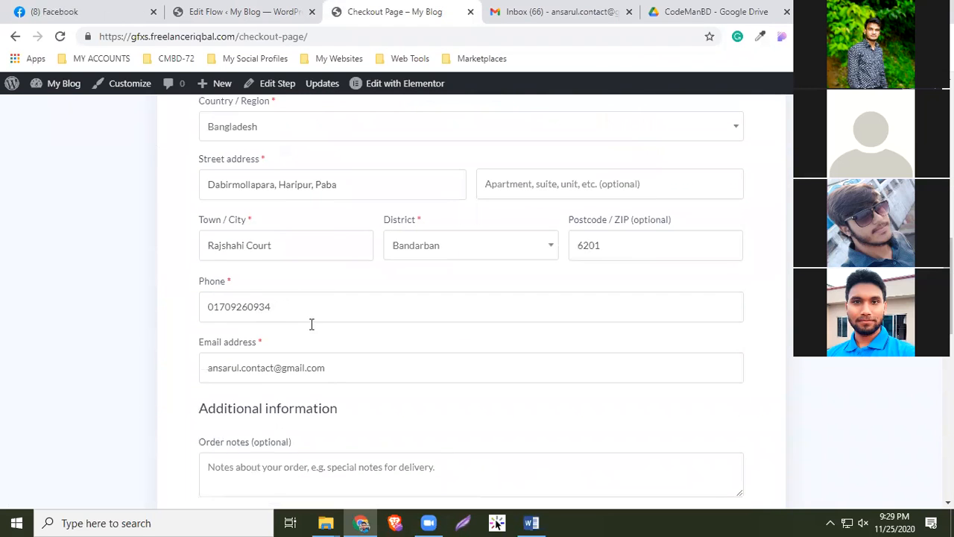
{"action": "scroll", "coordinate": [328, 370], "scroll_direction": "down", "scroll_amount": 2}
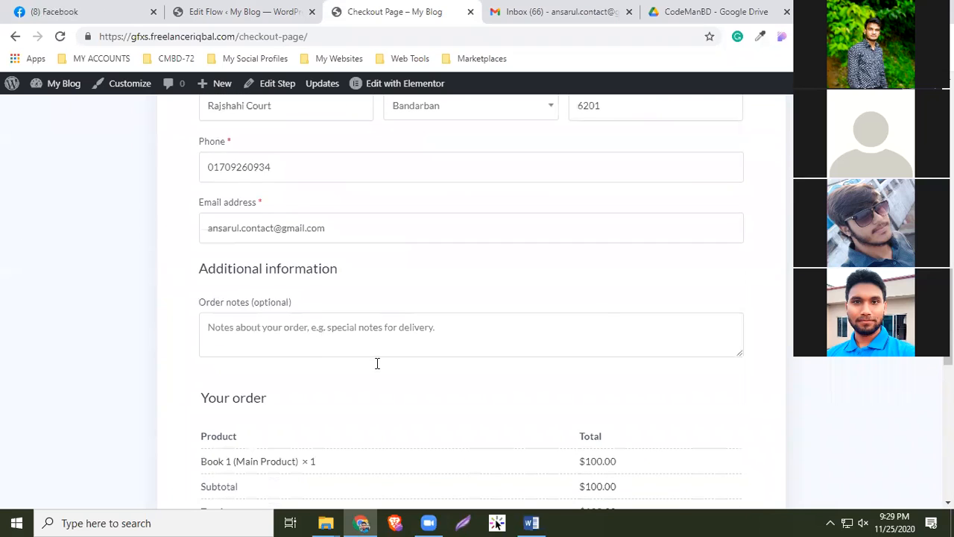
{"action": "scroll", "coordinate": [377, 363], "scroll_direction": "down", "scroll_amount": 2}
{"action": "left_click", "coordinate": [641, 445]}
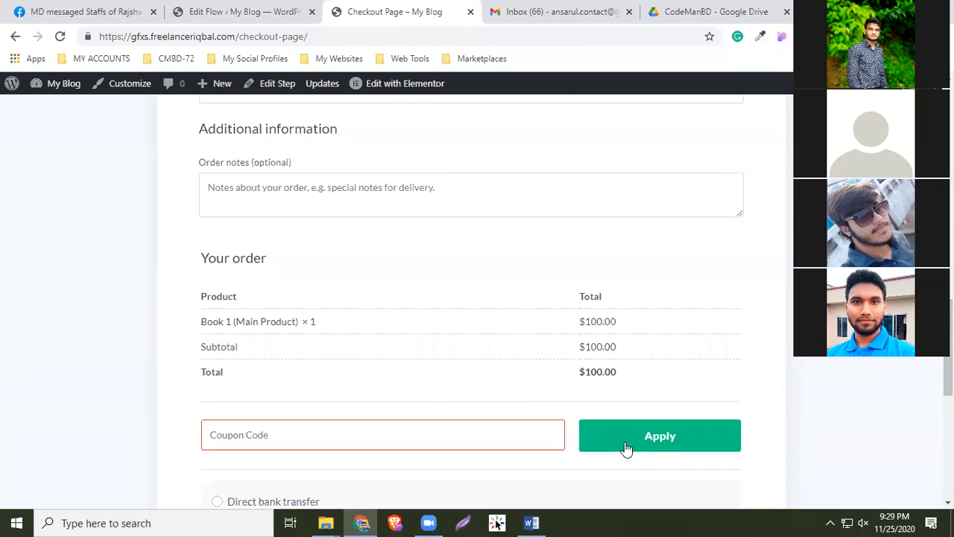
{"action": "scroll", "coordinate": [596, 439], "scroll_direction": "down", "scroll_amount": 2}
{"action": "scroll", "coordinate": [517, 428], "scroll_direction": "down", "scroll_amount": 2}
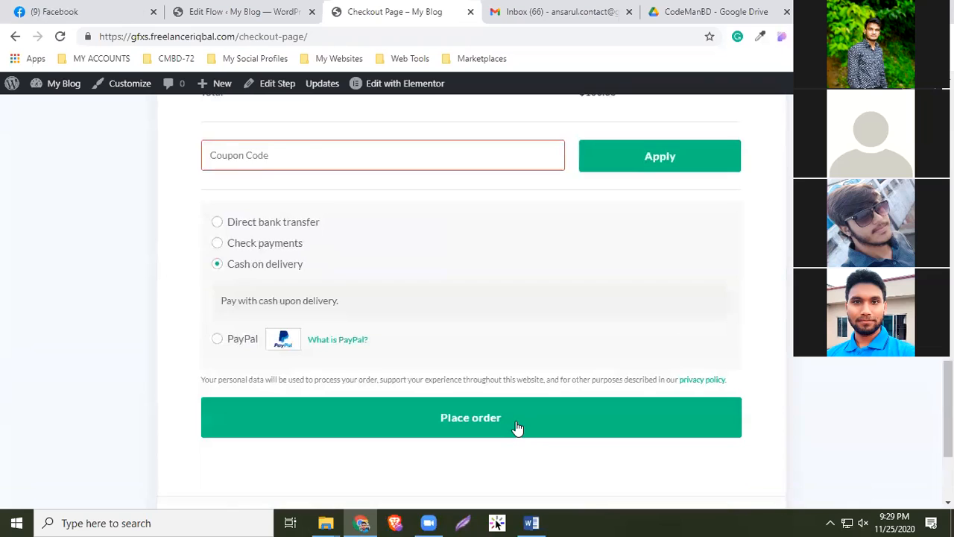
{"action": "left_click", "coordinate": [517, 427]}
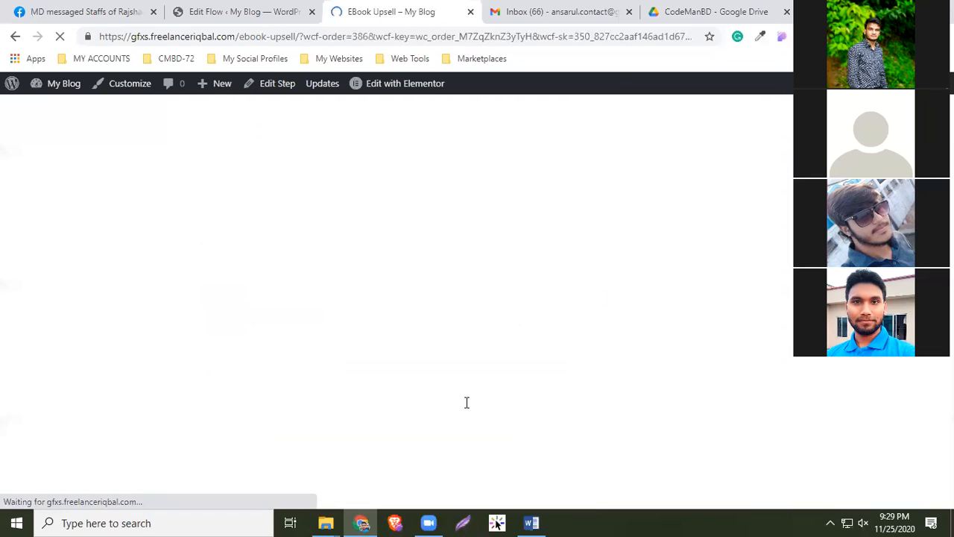
- Decline the EBook Upsell offer and add the downsell book to the order
{"action": "scroll", "coordinate": [496, 328], "scroll_direction": "down", "scroll_amount": 3}
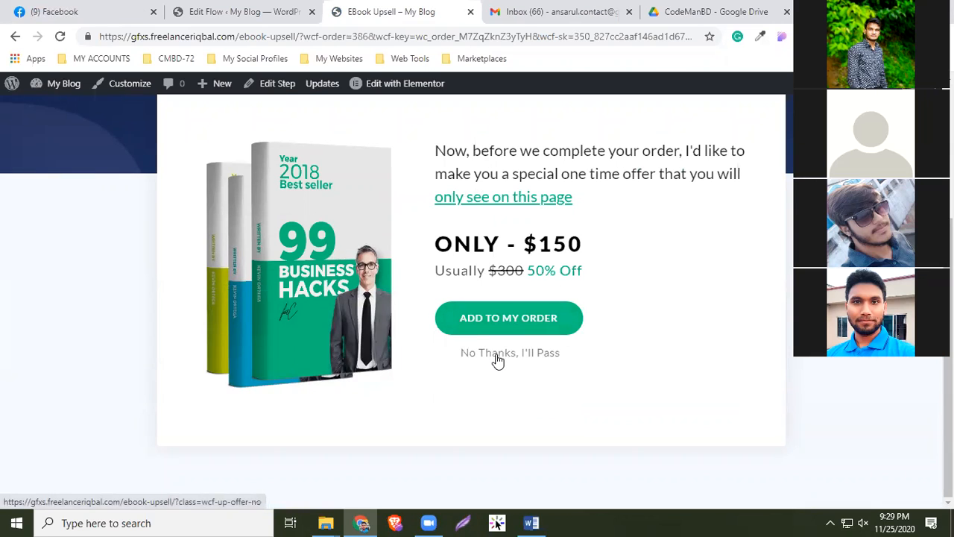
{"action": "left_click", "coordinate": [498, 354]}
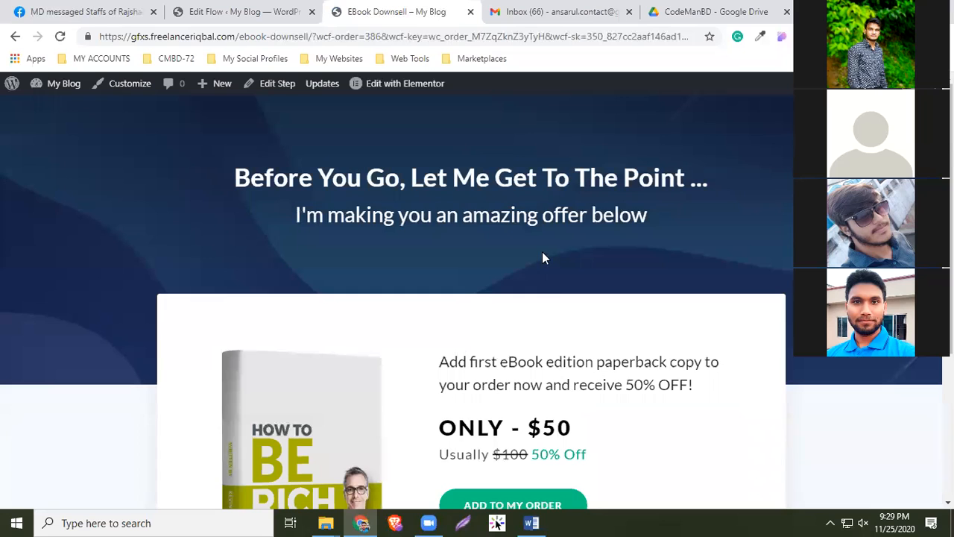
{"action": "scroll", "coordinate": [543, 257], "scroll_direction": "down", "scroll_amount": 3}
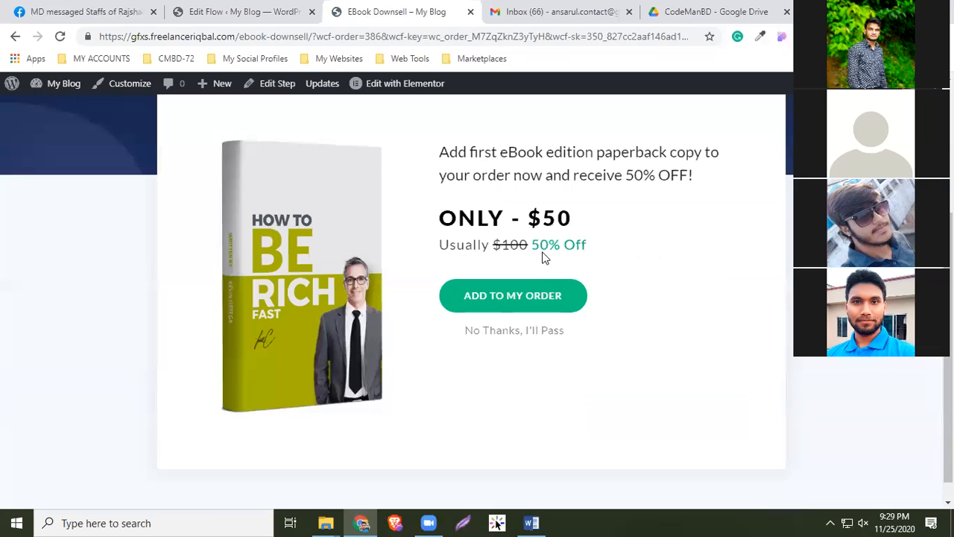
{"action": "left_click", "coordinate": [509, 307]}
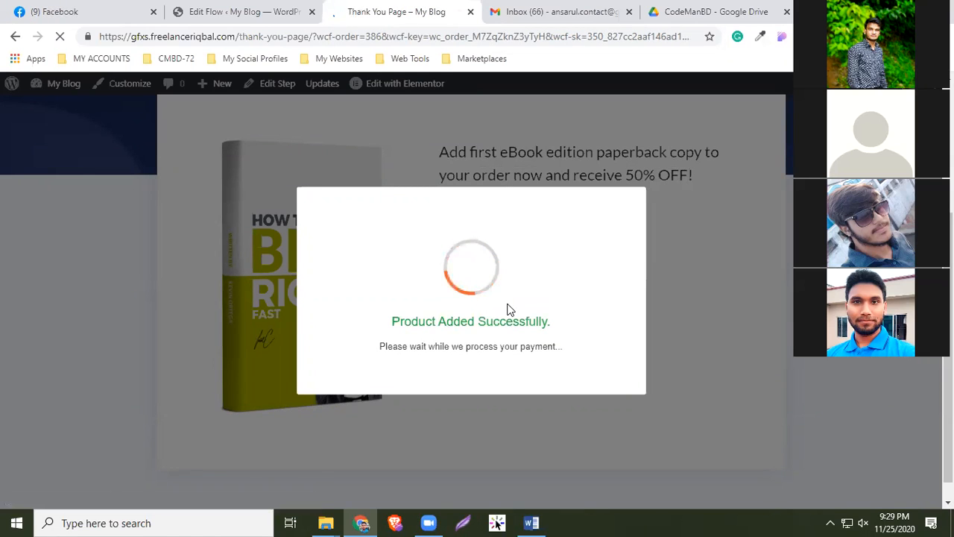
- Review the main product and downsell order details on the Thank You page
{"action": "scroll", "coordinate": [448, 321], "scroll_direction": "down", "scroll_amount": 10}
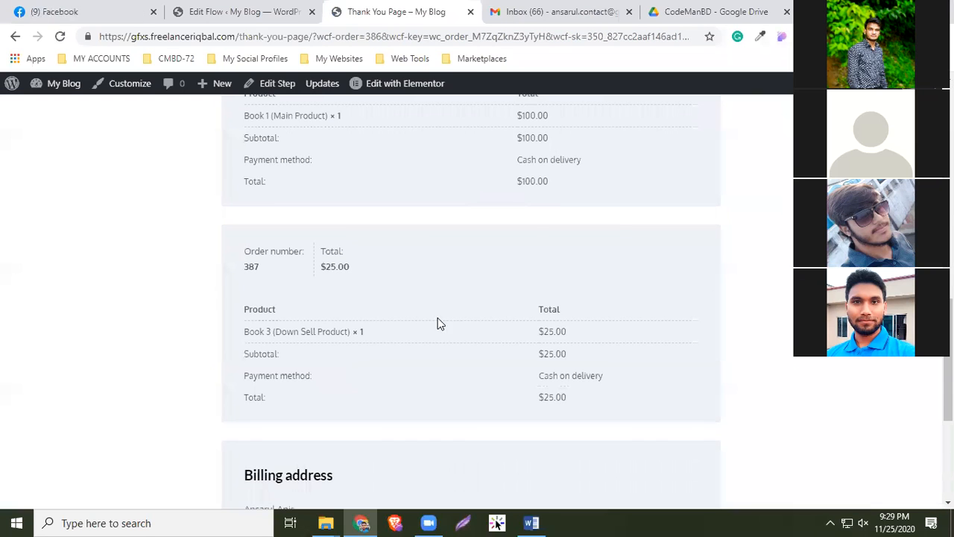
{"action": "scroll", "coordinate": [526, 337], "scroll_direction": "up", "scroll_amount": 1}
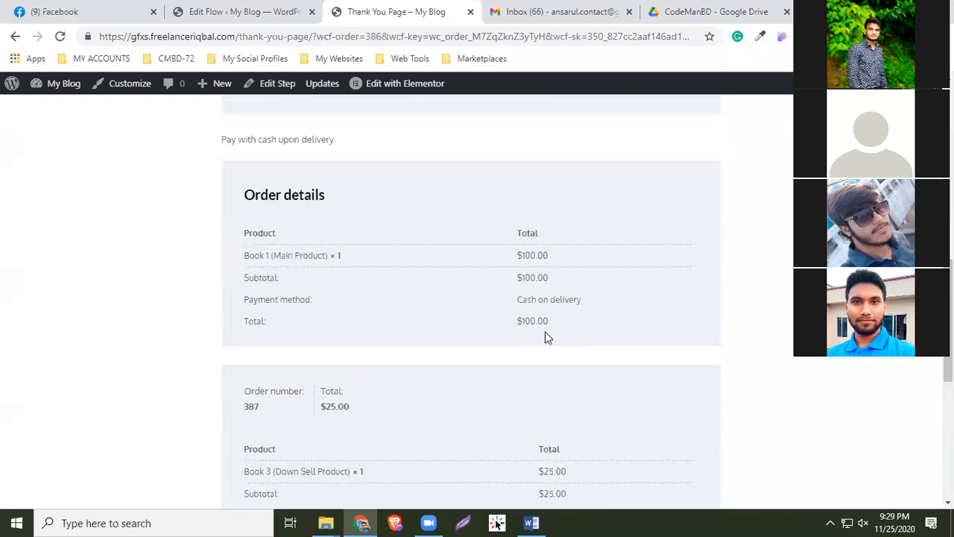
{"action": "scroll", "coordinate": [545, 337], "scroll_direction": "down", "scroll_amount": 3}
{"action": "scroll", "coordinate": [556, 356], "scroll_direction": "down", "scroll_amount": 2}
{"action": "scroll", "coordinate": [554, 358], "scroll_direction": "up", "scroll_amount": 3}
{"action": "scroll", "coordinate": [554, 371], "scroll_direction": "up", "scroll_amount": 1}
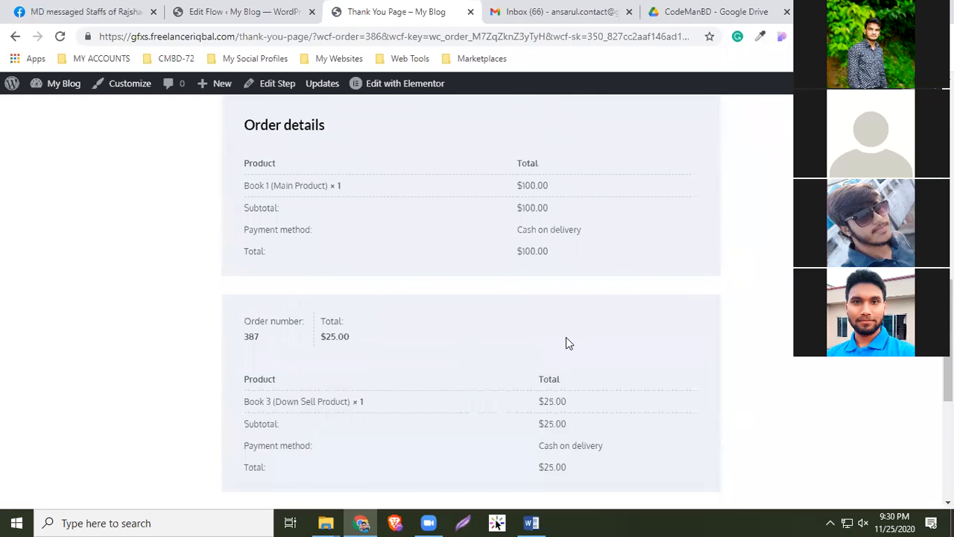
{"action": "scroll", "coordinate": [490, 341], "scroll_direction": "down", "scroll_amount": 2}
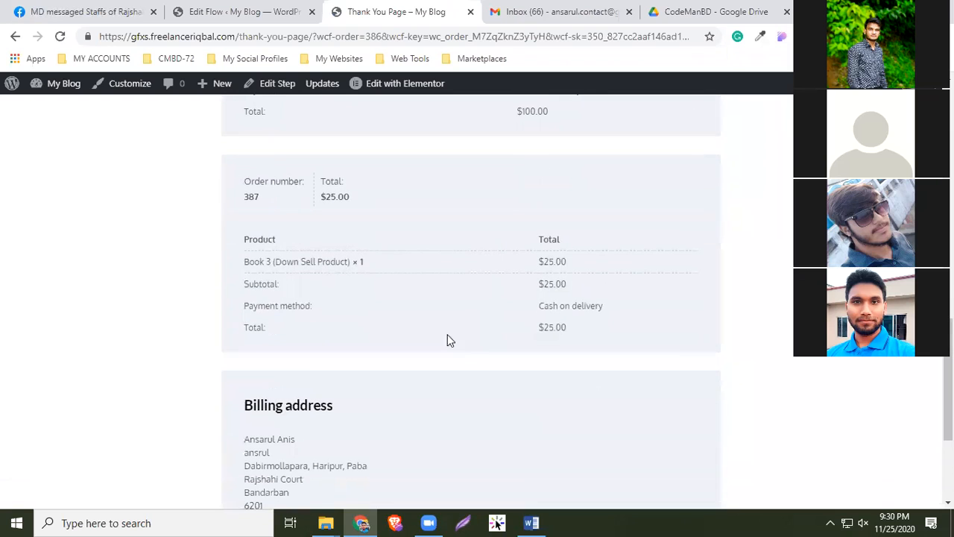
- Open the WooCommerce orders list in the site admin and examine the recent orders with their statuses and totals
{"action": "left_click", "coordinate": [253, 6]}
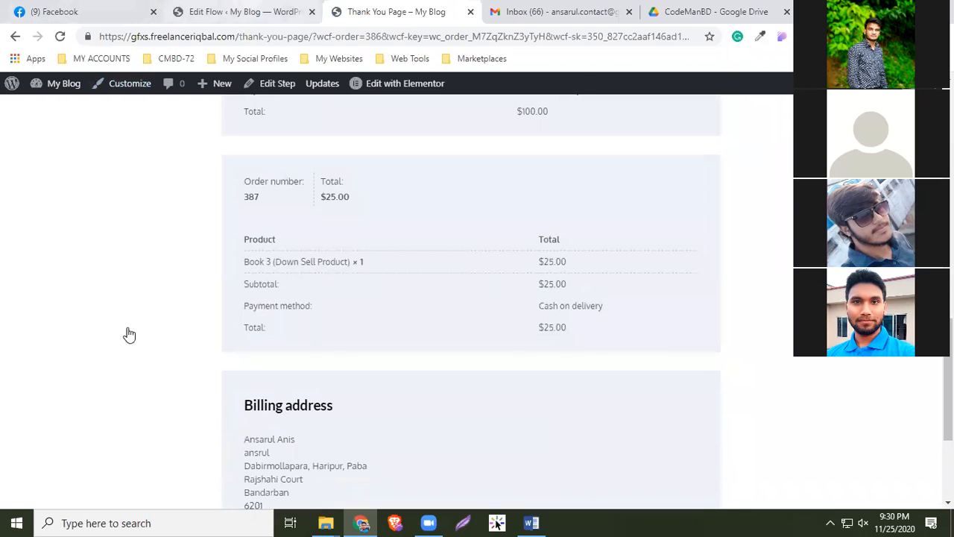
{"action": "left_click", "coordinate": [136, 337]}
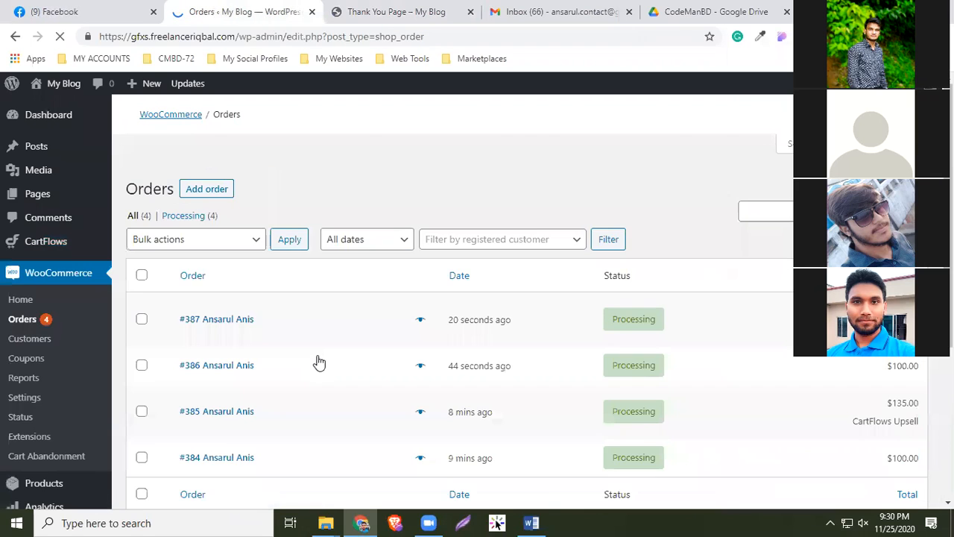
{"action": "scroll", "coordinate": [323, 366], "scroll_direction": "down", "scroll_amount": 2}
{"action": "scroll", "coordinate": [323, 366], "scroll_direction": "up", "scroll_amount": 2}
{"action": "scroll", "coordinate": [240, 318], "scroll_direction": "down", "scroll_amount": 1}
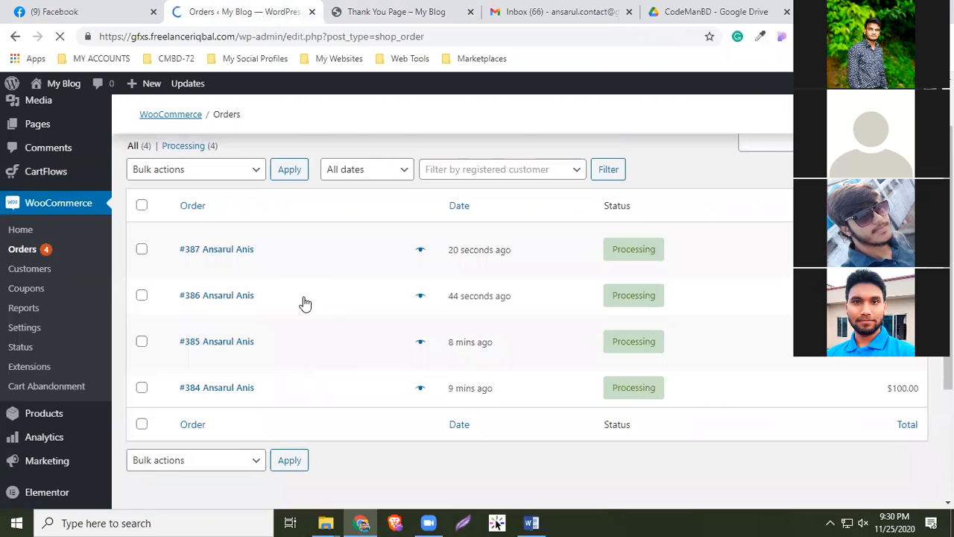
{"action": "scroll", "coordinate": [305, 303], "scroll_direction": "down", "scroll_amount": 1}
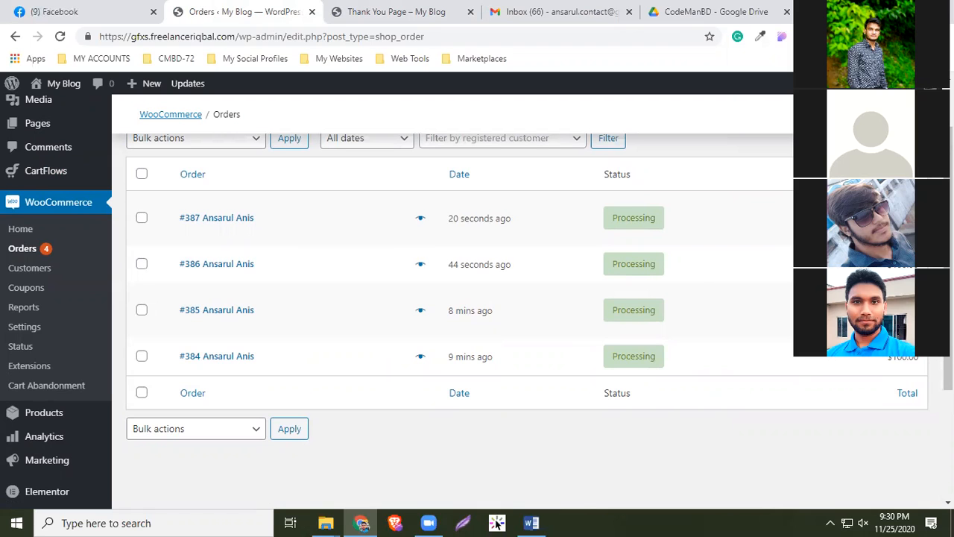
{"action": "scroll", "coordinate": [388, 299], "scroll_direction": "up", "scroll_amount": 2}
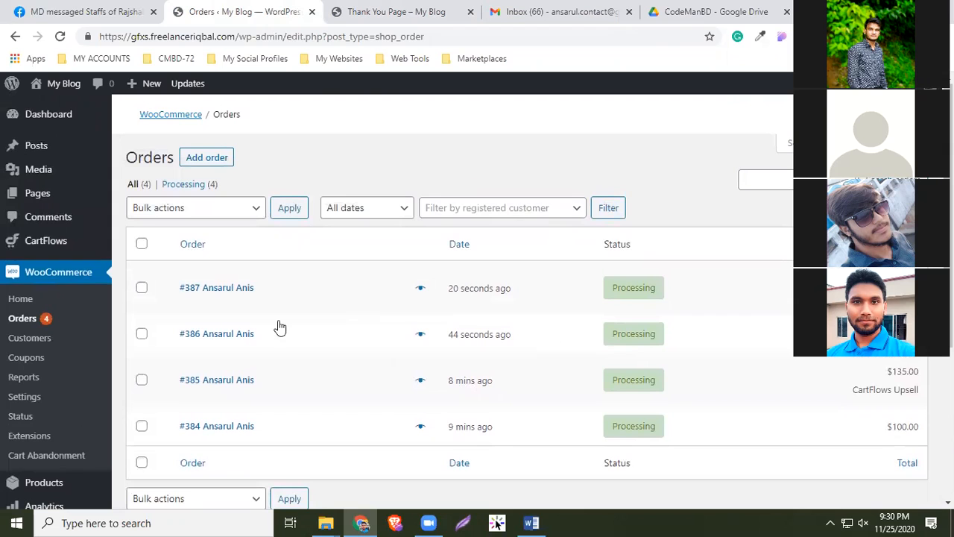
{"action": "scroll", "coordinate": [404, 309], "scroll_direction": "down", "scroll_amount": 2}
{"action": "scroll", "coordinate": [225, 299], "scroll_direction": "up", "scroll_amount": 1}
{"action": "scroll", "coordinate": [225, 300], "scroll_direction": "up", "scroll_amount": 1}
- Open the newest order and examine its billing details, parent order, downsell item and amounts
{"action": "left_click", "coordinate": [224, 296]}
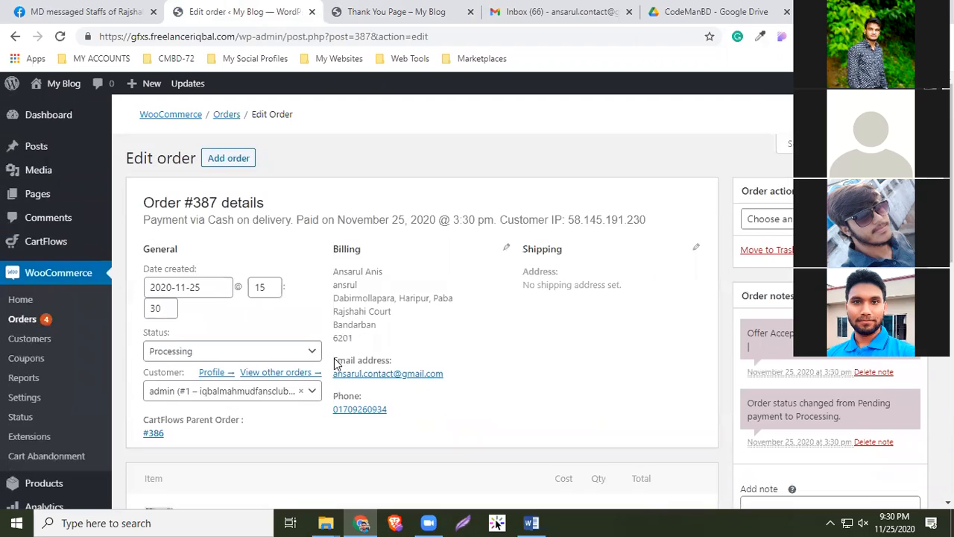
{"action": "scroll", "coordinate": [367, 235], "scroll_direction": "down", "scroll_amount": 1}
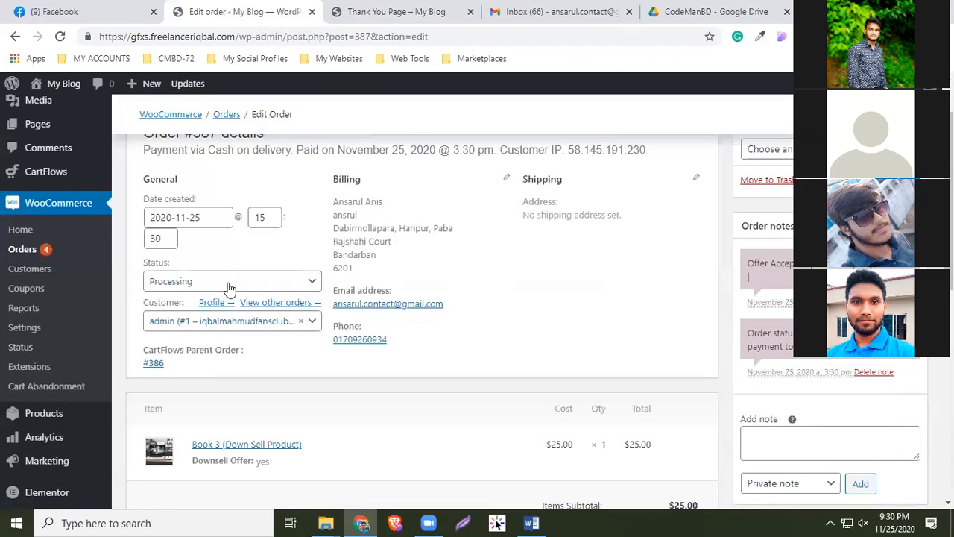
{"action": "scroll", "coordinate": [543, 386], "scroll_direction": "up", "scroll_amount": 1}
{"action": "scroll", "coordinate": [546, 401], "scroll_direction": "down", "scroll_amount": 2}
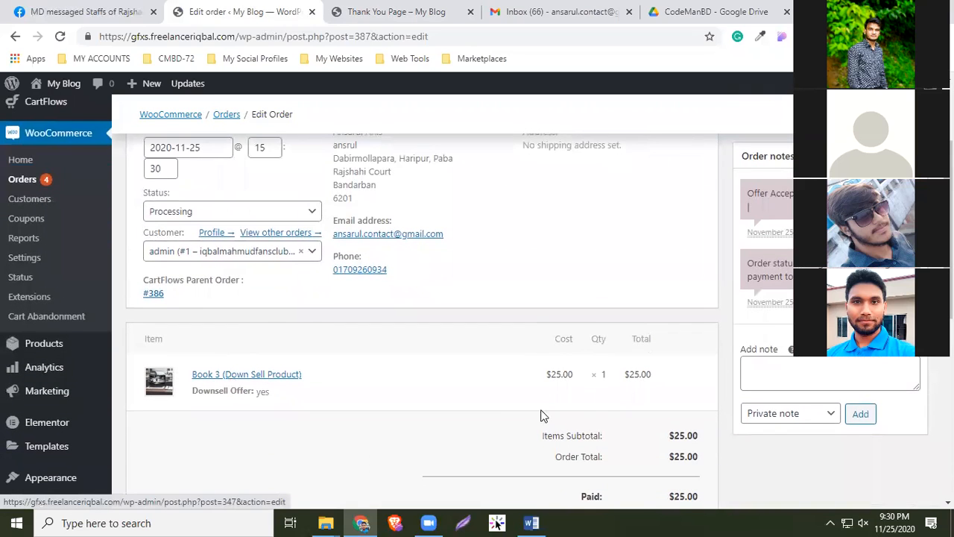
{"action": "scroll", "coordinate": [636, 368], "scroll_direction": "down", "scroll_amount": 1}
{"action": "scroll", "coordinate": [520, 380], "scroll_direction": "down", "scroll_amount": 2}
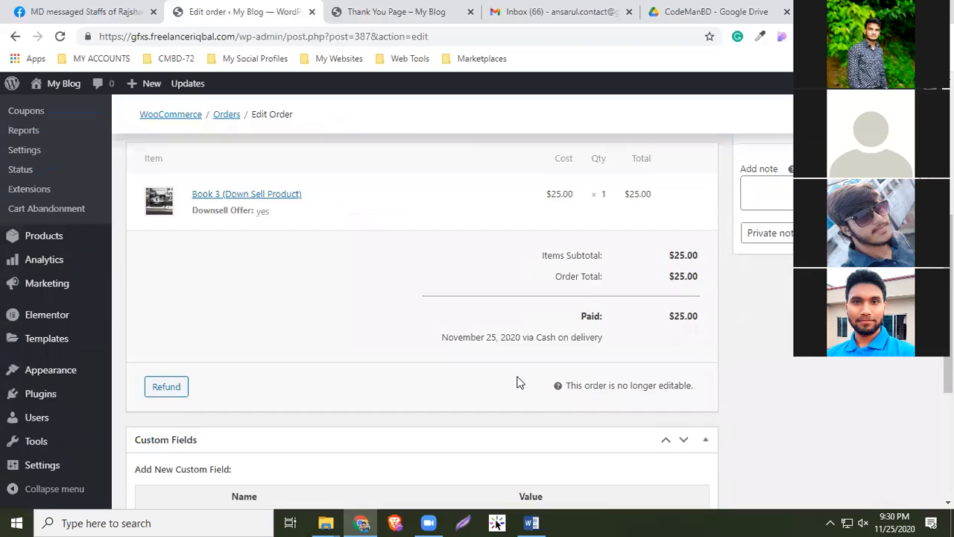
{"action": "scroll", "coordinate": [447, 376], "scroll_direction": "up", "scroll_amount": 4}
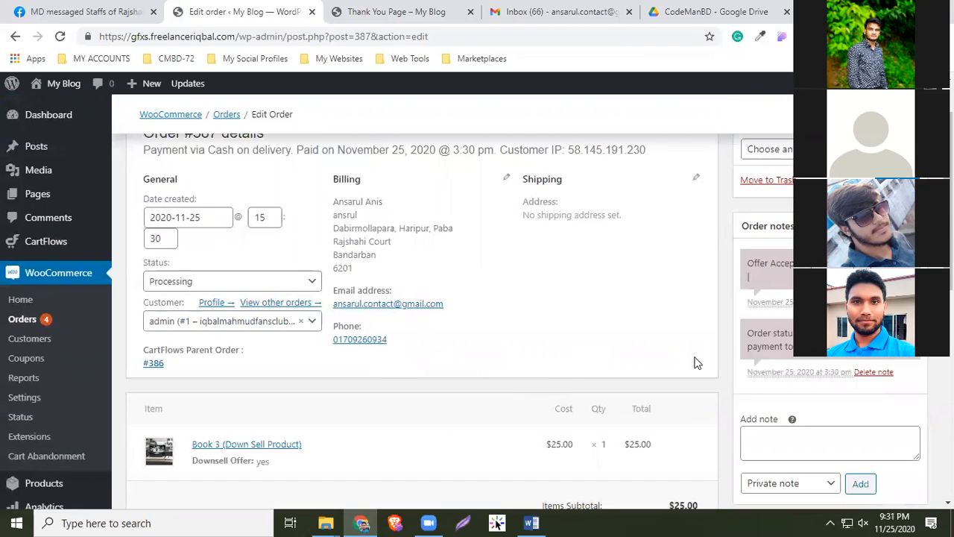
- Open the site's products list and examine the names, stock status and prices of the book products
{"action": "scroll", "coordinate": [536, 365], "scroll_direction": "up", "scroll_amount": 1}
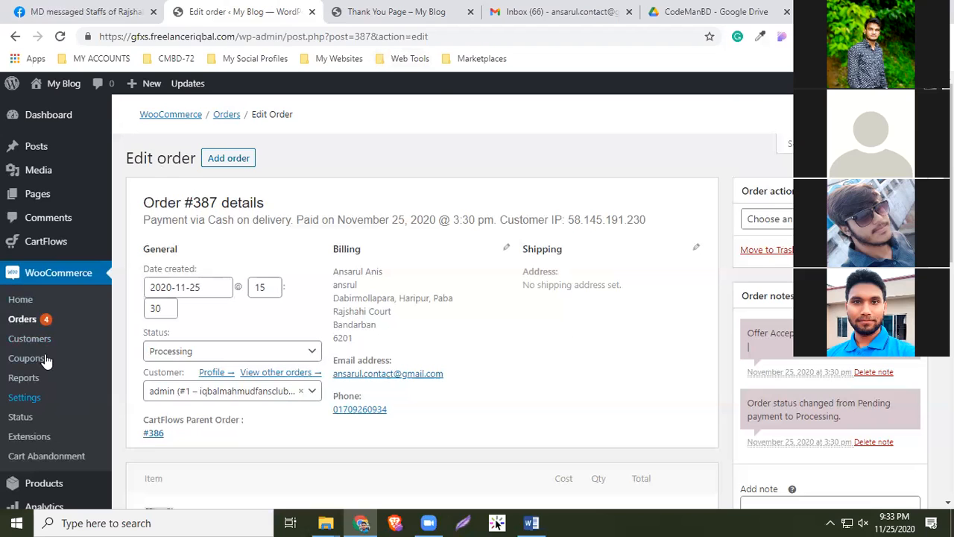
{"action": "mouse_move", "coordinate": [60, 246]}
{"action": "scroll", "coordinate": [77, 384], "scroll_direction": "down", "scroll_amount": 1}
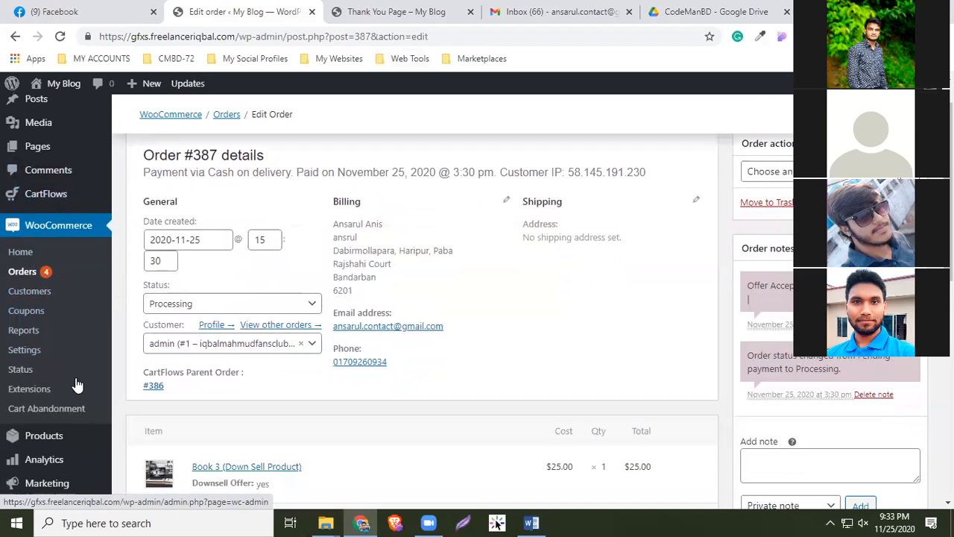
{"action": "scroll", "coordinate": [46, 257], "scroll_direction": "up", "scroll_amount": 1}
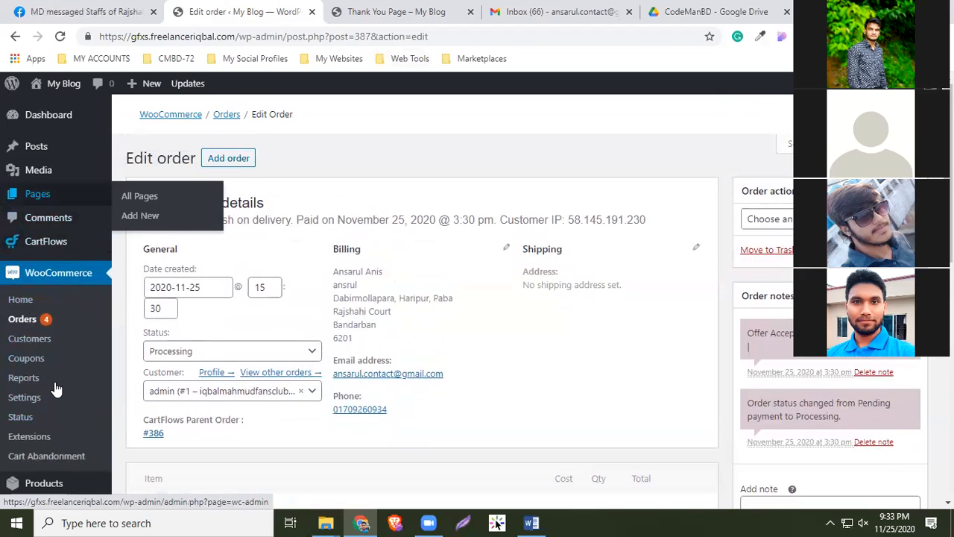
{"action": "scroll", "coordinate": [44, 294], "scroll_direction": "down", "scroll_amount": 3}
{"action": "scroll", "coordinate": [43, 254], "scroll_direction": "down", "scroll_amount": 2}
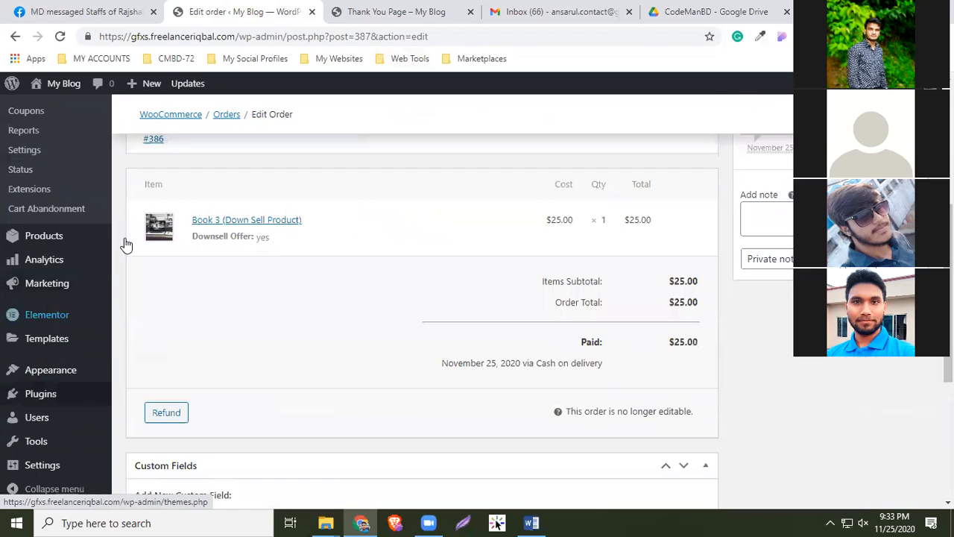
{"action": "left_click", "coordinate": [131, 237]}
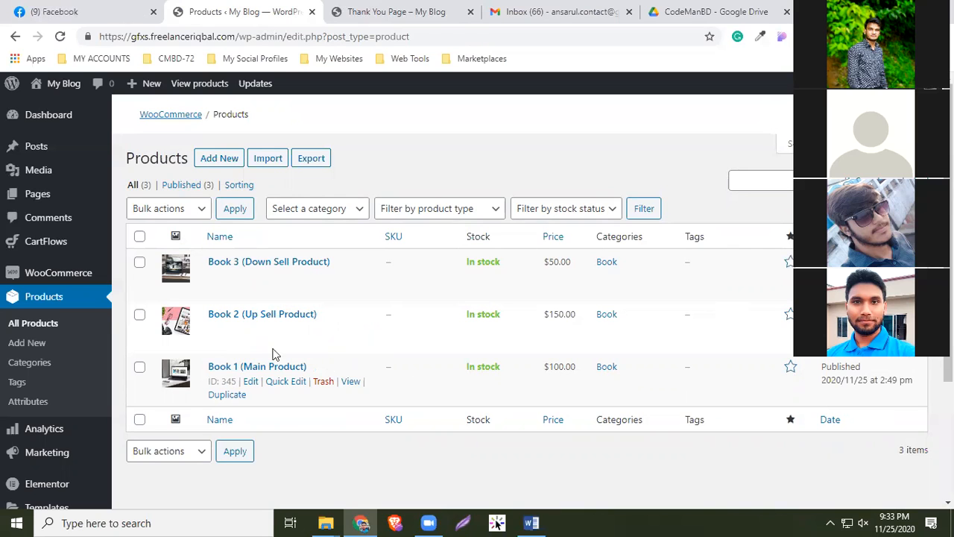
{"action": "scroll", "coordinate": [63, 425], "scroll_direction": "down", "scroll_amount": 1}
{"action": "mouse_move", "coordinate": [63, 425]}
{"action": "scroll", "coordinate": [63, 421], "scroll_direction": "down", "scroll_amount": 1}
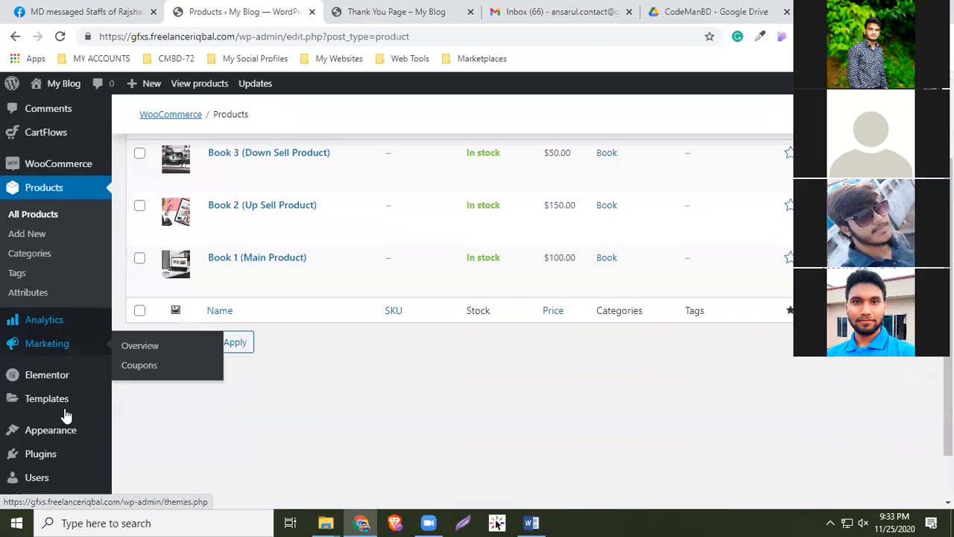
{"action": "scroll", "coordinate": [64, 414], "scroll_direction": "up", "scroll_amount": 2}
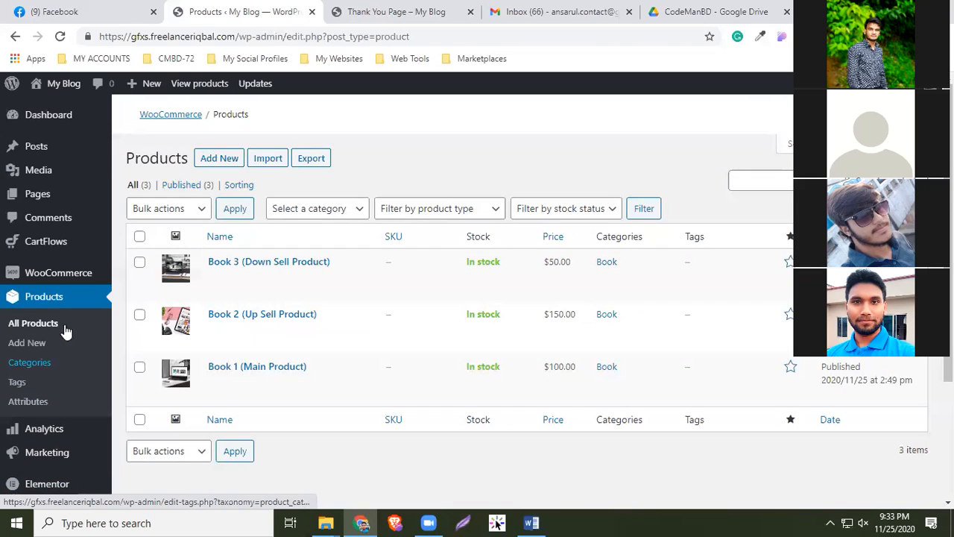
- View the site's Pages list and open the WooCommerce system status report
{"action": "left_click", "coordinate": [45, 194]}
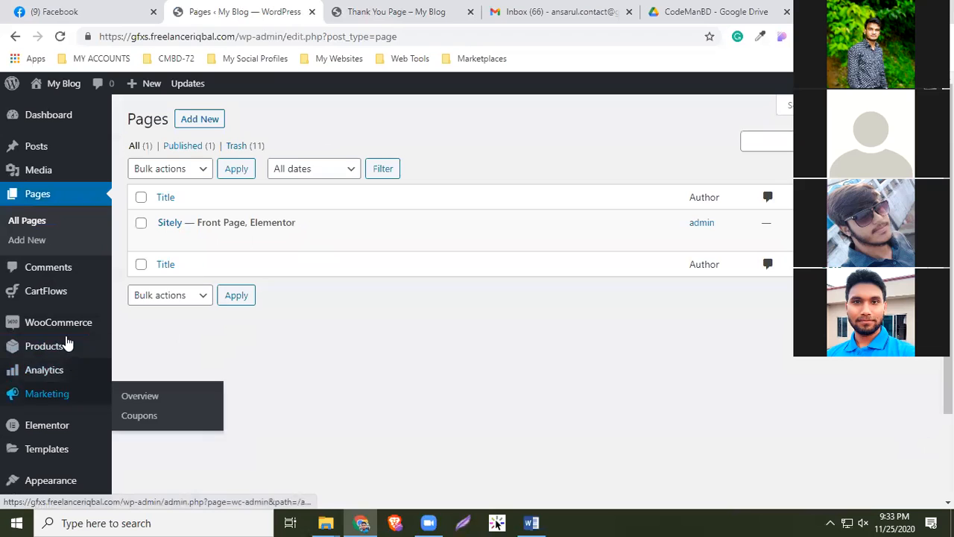
{"action": "mouse_move", "coordinate": [105, 328]}
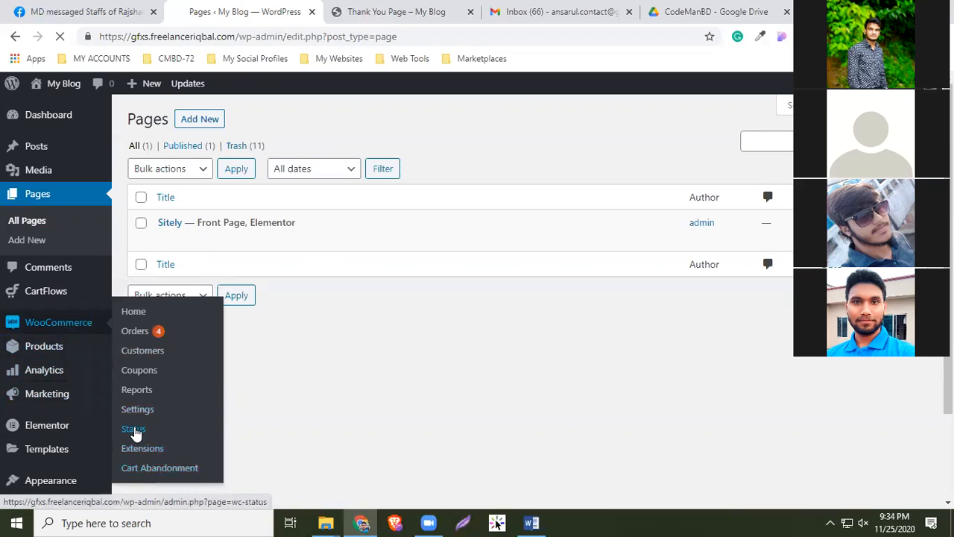
{"action": "left_click", "coordinate": [135, 430]}
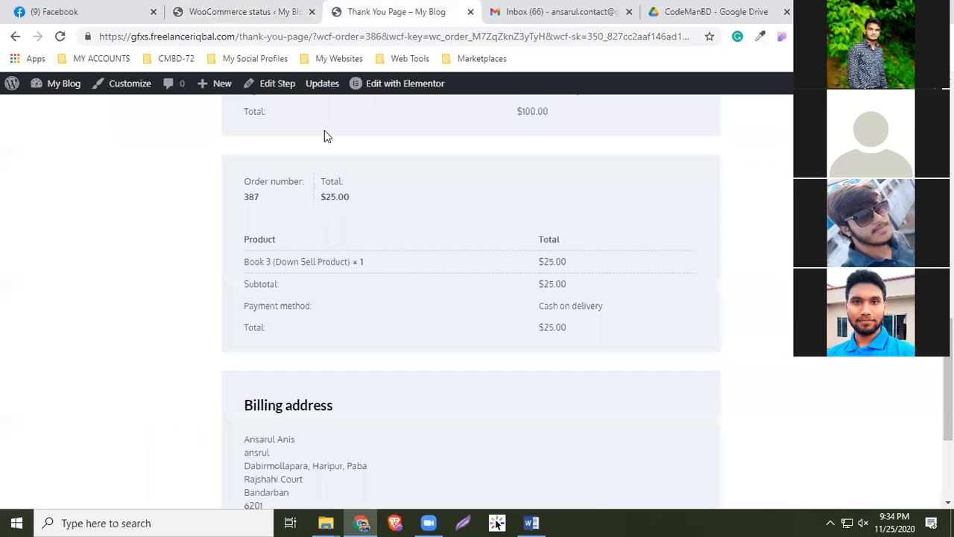
{"action": "key", "text": "ctrl+shift+Tab"}
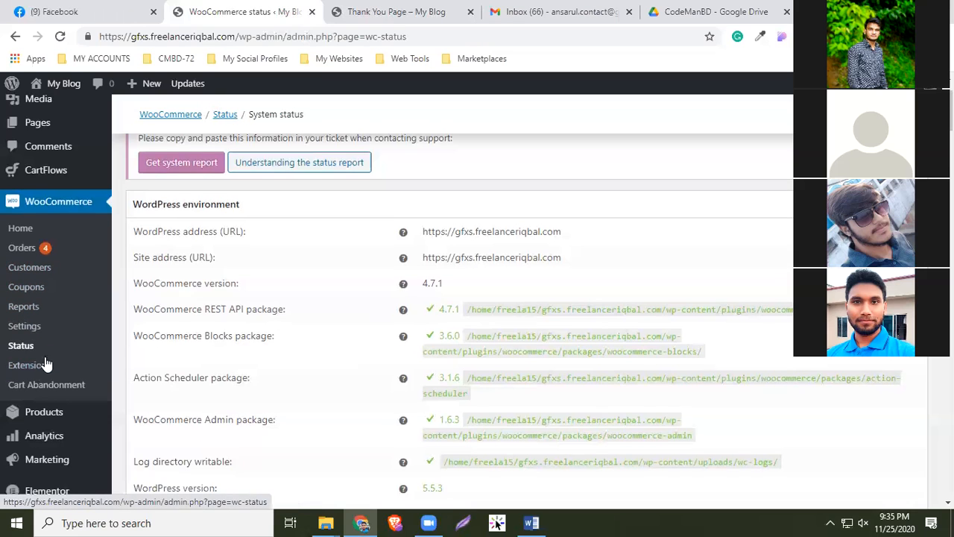
- Open the CartFlows flows list and start adding a new flow to show the library of ready templates
{"action": "scroll", "coordinate": [47, 357], "scroll_direction": "down", "scroll_amount": 3}
{"action": "left_click", "coordinate": [46, 244]}
{"action": "scroll", "coordinate": [25, 362], "scroll_direction": "down", "scroll_amount": 1}
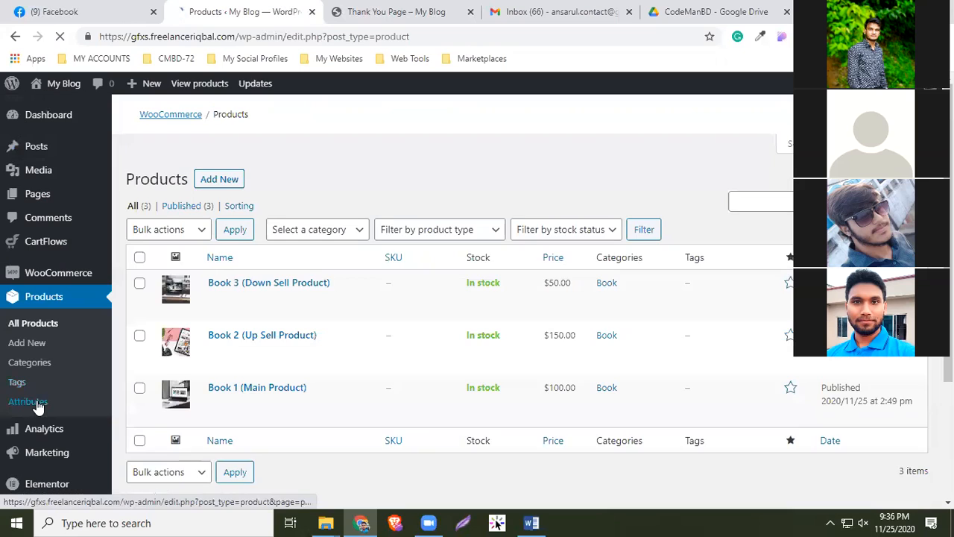
{"action": "mouse_move", "coordinate": [46, 245]}
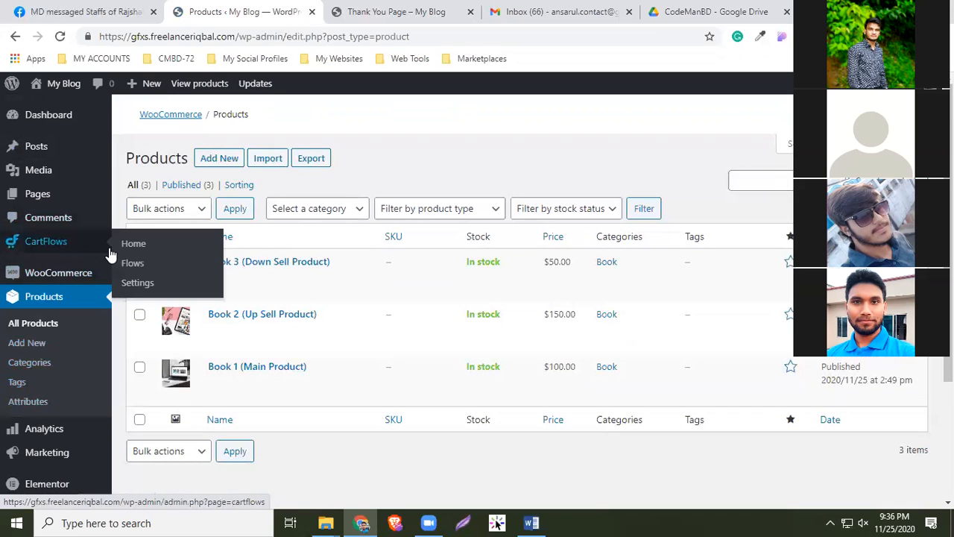
{"action": "left_click", "coordinate": [130, 265]}
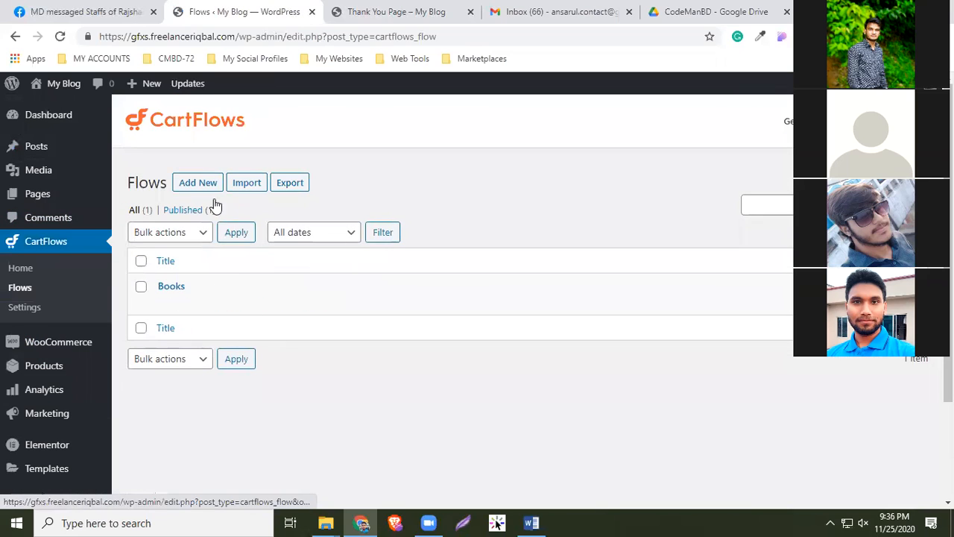
{"action": "left_click", "coordinate": [200, 183]}
{"action": "mouse_move", "coordinate": [234, 264]}
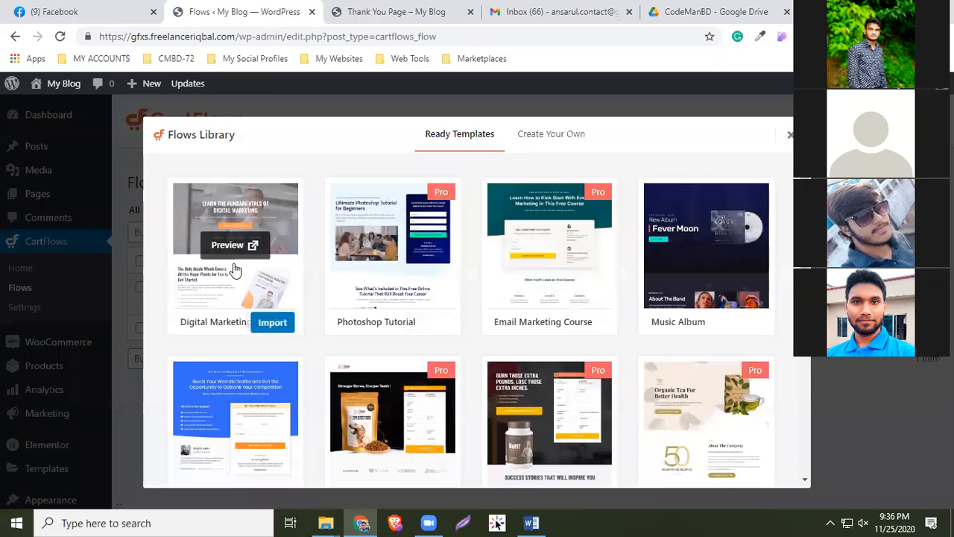
- Preview the Digital Marketing Guide template, examine its Checkout page, switch to its Thank You step, and close the preview
{"action": "left_click", "coordinate": [230, 246]}
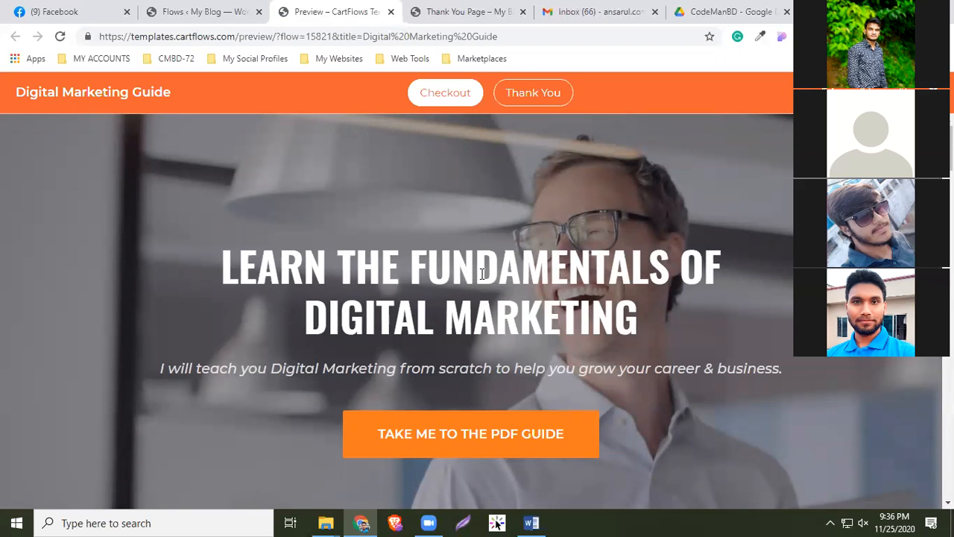
{"action": "scroll", "coordinate": [408, 321], "scroll_direction": "down", "scroll_amount": 2}
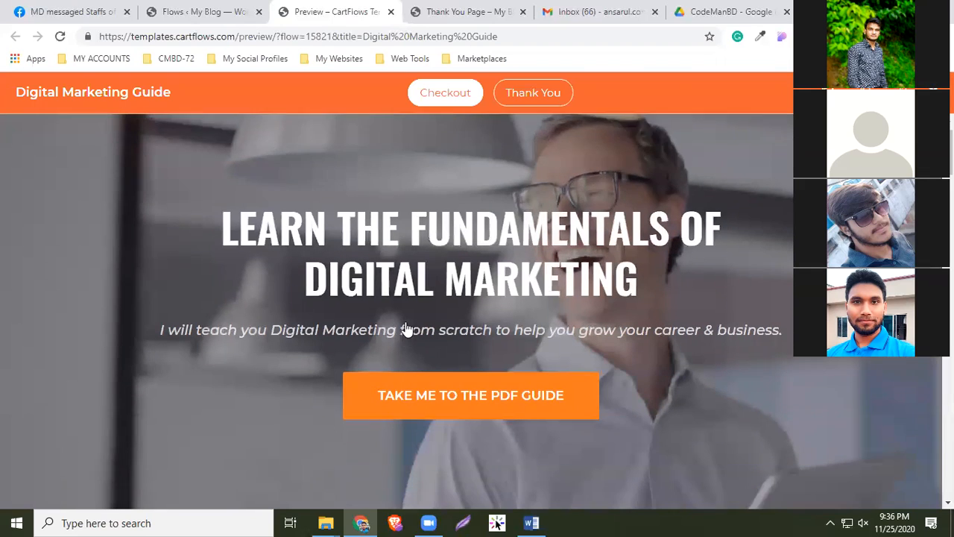
{"action": "scroll", "coordinate": [414, 324], "scroll_direction": "up", "scroll_amount": 2}
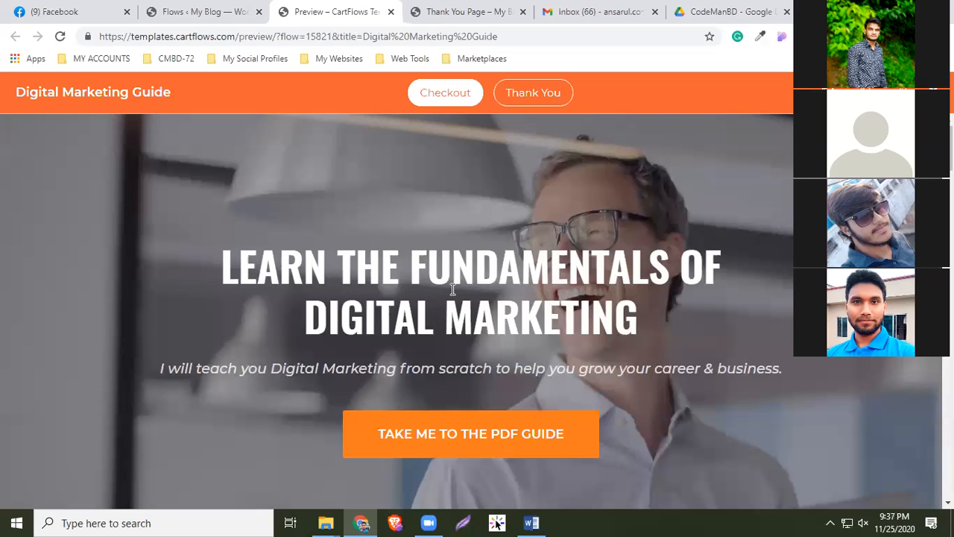
{"action": "scroll", "coordinate": [440, 281], "scroll_direction": "down", "scroll_amount": 5}
{"action": "scroll", "coordinate": [477, 315], "scroll_direction": "up", "scroll_amount": 3}
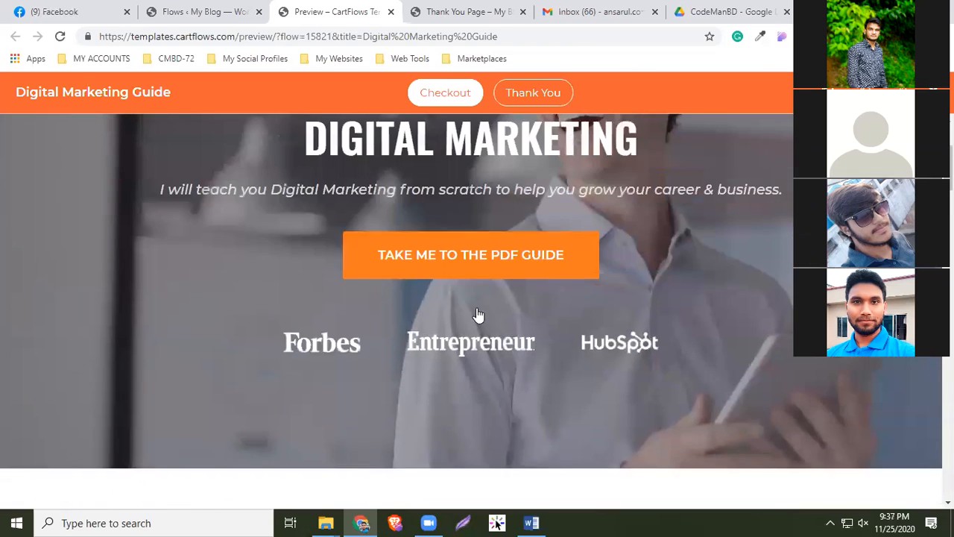
{"action": "scroll", "coordinate": [519, 296], "scroll_direction": "down", "scroll_amount": 5}
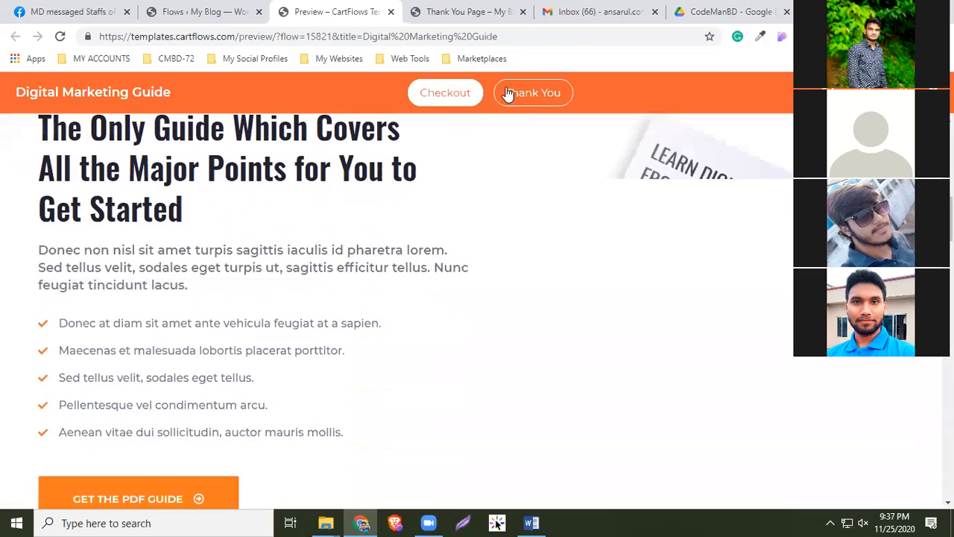
{"action": "left_click", "coordinate": [507, 94]}
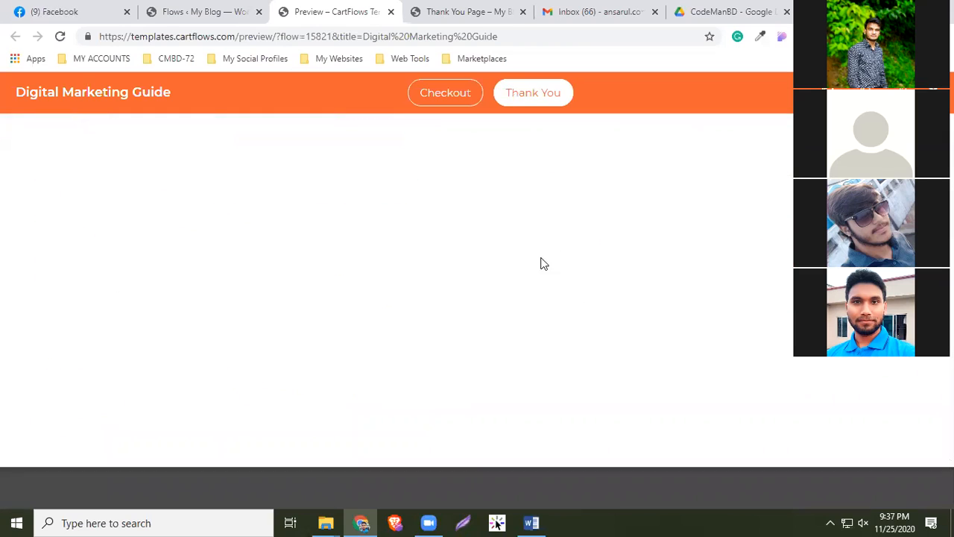
{"action": "scroll", "coordinate": [552, 283], "scroll_direction": "down", "scroll_amount": 8}
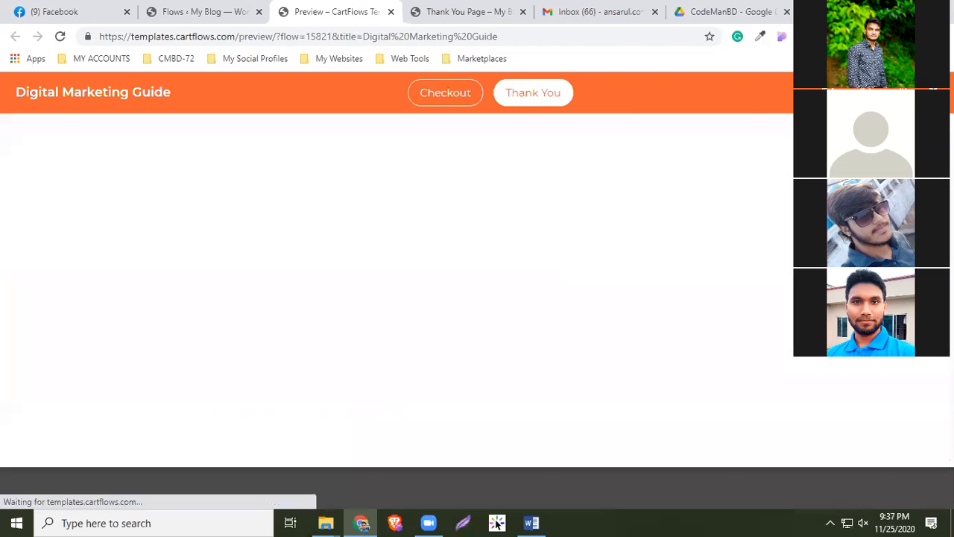
{"action": "key", "text": "ctrl+w"}
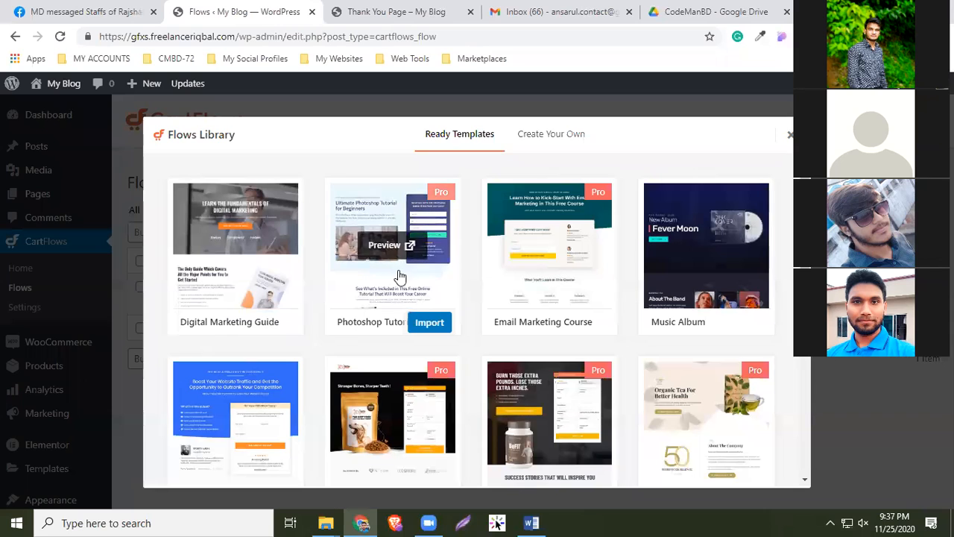
- Preview the Photoshop Tutorial template and examine its Optin page, including the sign-up form and teaser video
{"action": "left_click", "coordinate": [397, 234]}
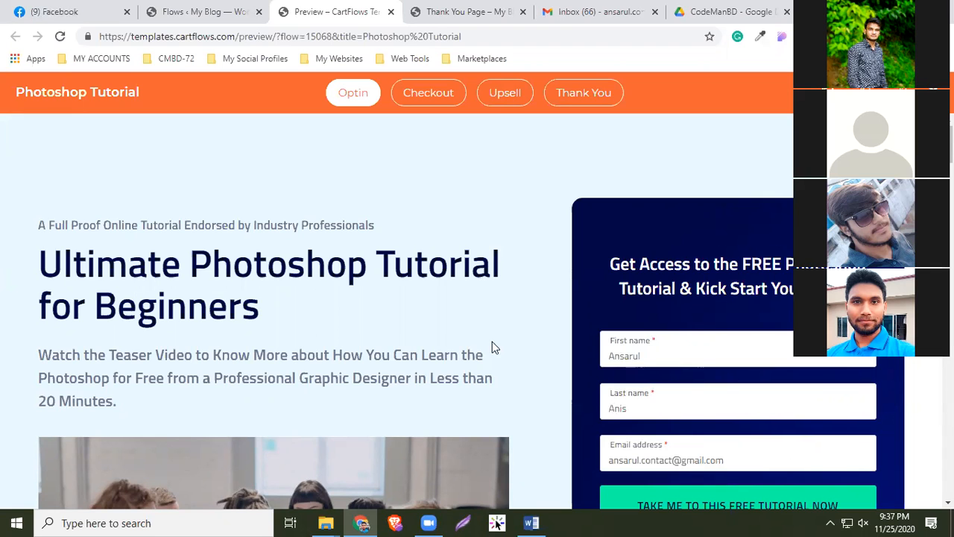
{"action": "scroll", "coordinate": [507, 336], "scroll_direction": "down", "scroll_amount": 3}
{"action": "scroll", "coordinate": [522, 350], "scroll_direction": "up", "scroll_amount": 3}
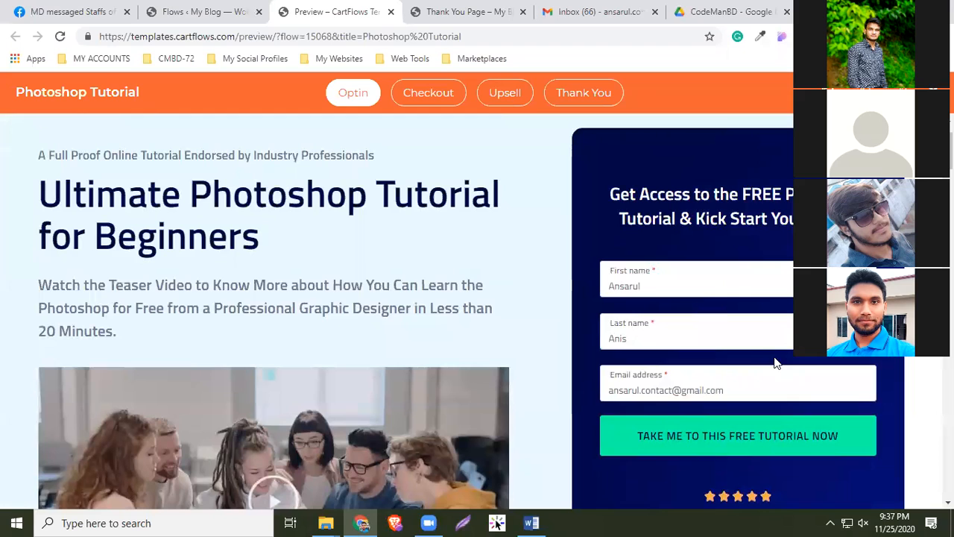
{"action": "left_click", "coordinate": [656, 287]}
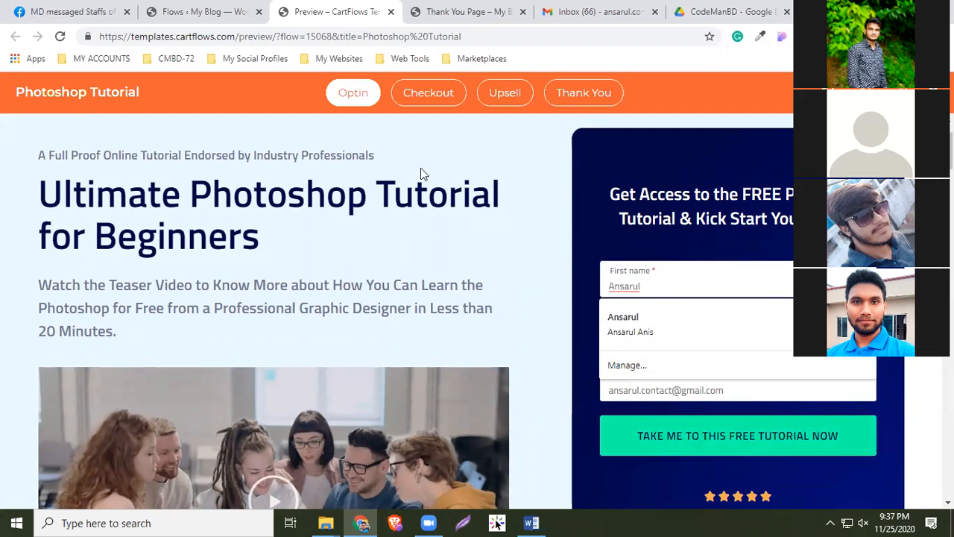
{"action": "scroll", "coordinate": [322, 291], "scroll_direction": "down", "scroll_amount": 3}
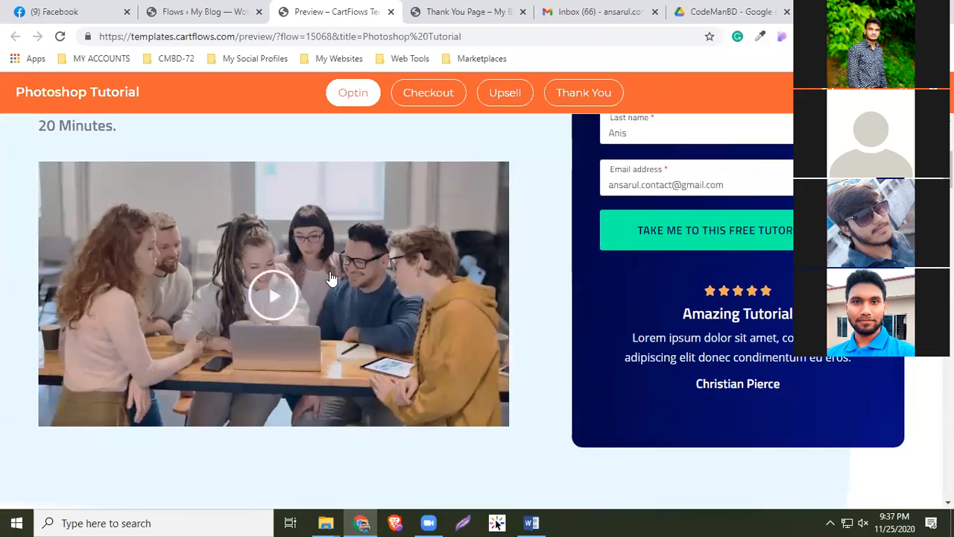
{"action": "scroll", "coordinate": [330, 276], "scroll_direction": "up", "scroll_amount": 2}
- Go through the template's Checkout and Upsell steps, reading the Upsell page down to the accept and decline options
{"action": "left_click", "coordinate": [428, 91]}
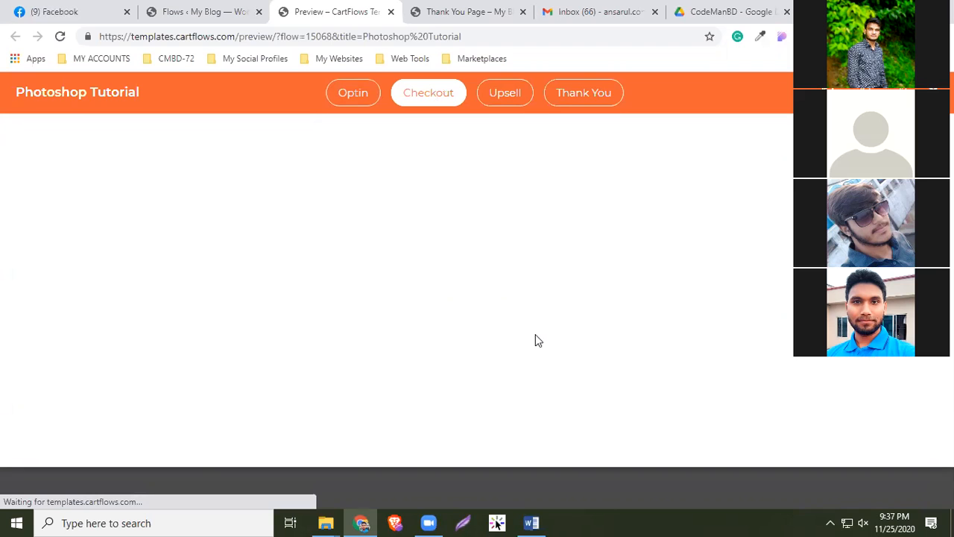
{"action": "scroll", "coordinate": [531, 362], "scroll_direction": "down", "scroll_amount": 4}
{"action": "scroll", "coordinate": [574, 362], "scroll_direction": "down", "scroll_amount": 5}
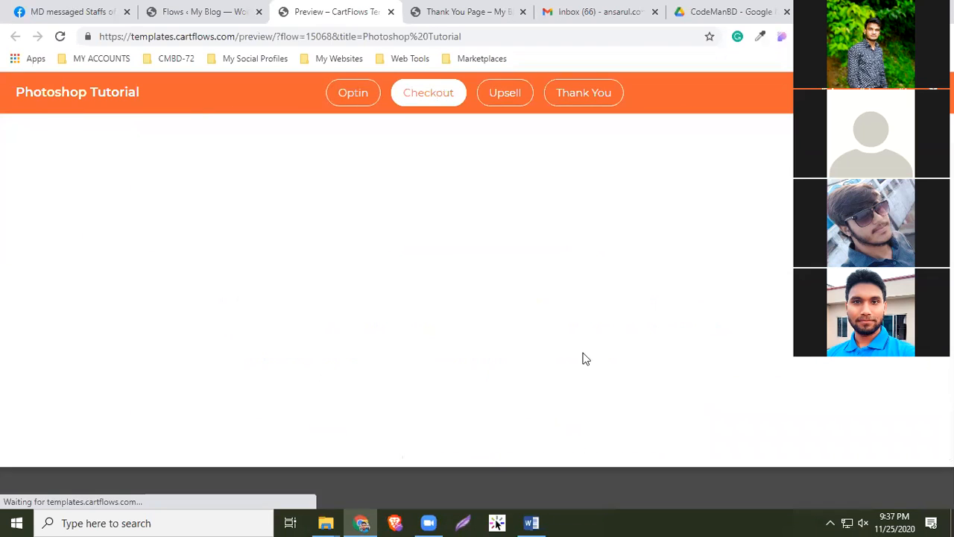
{"action": "left_click", "coordinate": [501, 98]}
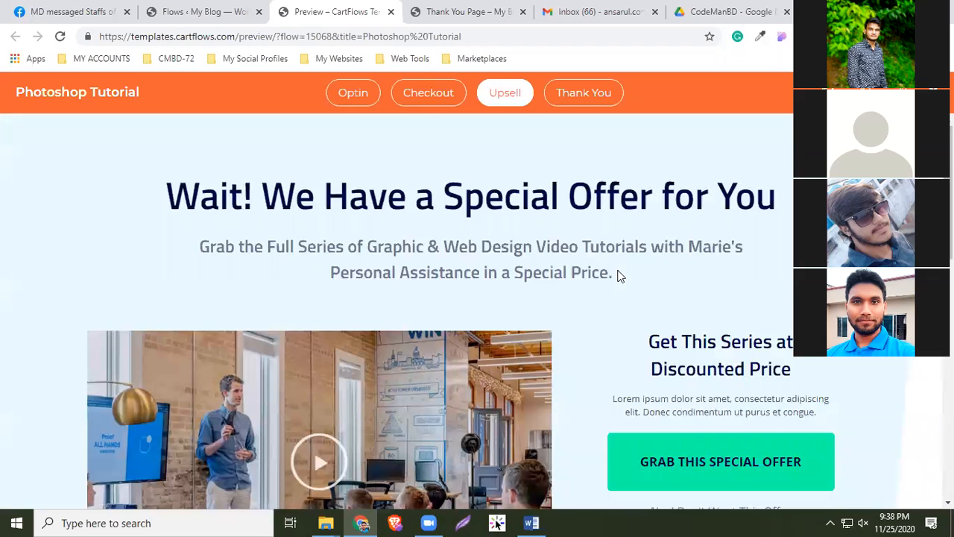
{"action": "scroll", "coordinate": [621, 272], "scroll_direction": "down", "scroll_amount": 2}
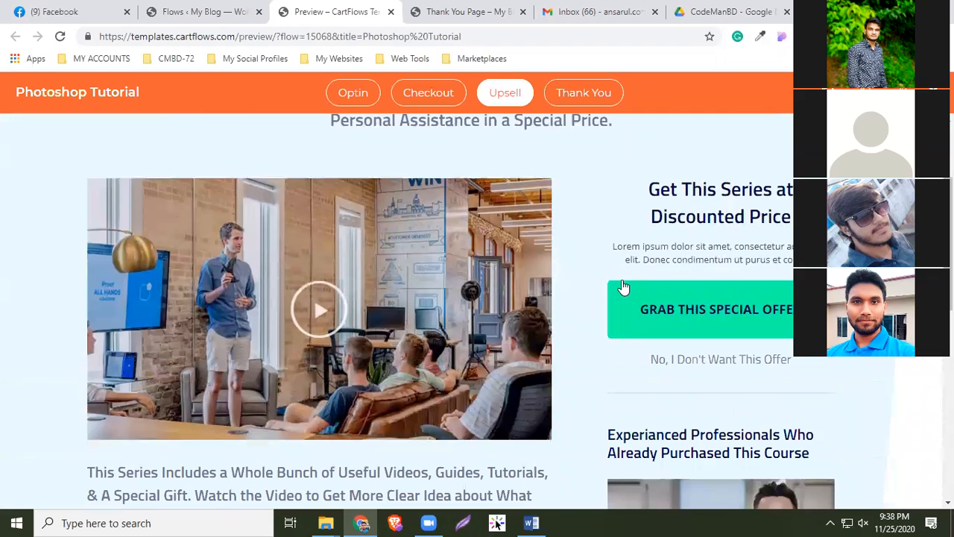
{"action": "scroll", "coordinate": [623, 287], "scroll_direction": "down", "scroll_amount": 6}
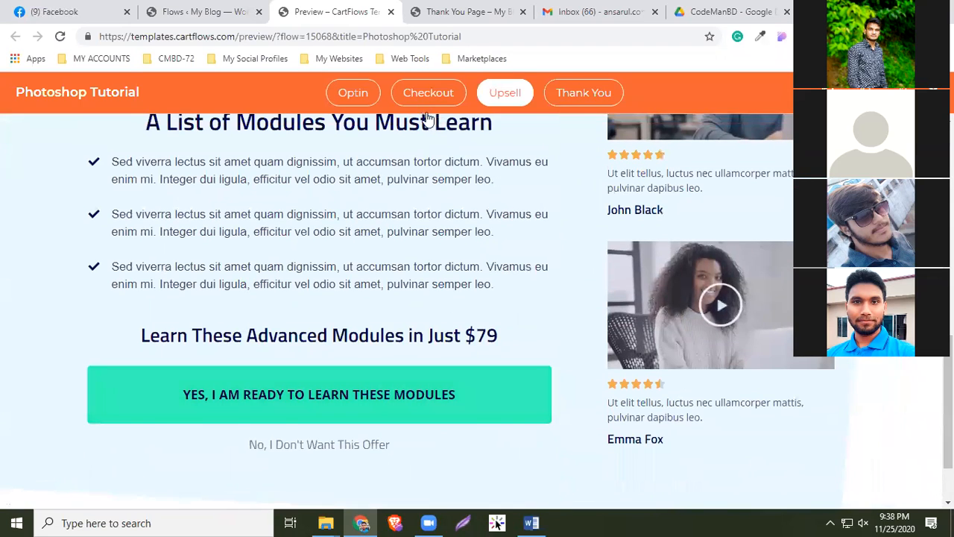
- Return to the Photoshop Tutorial's Checkout step and examine its course offer and purchase price
{"action": "left_click", "coordinate": [428, 92]}
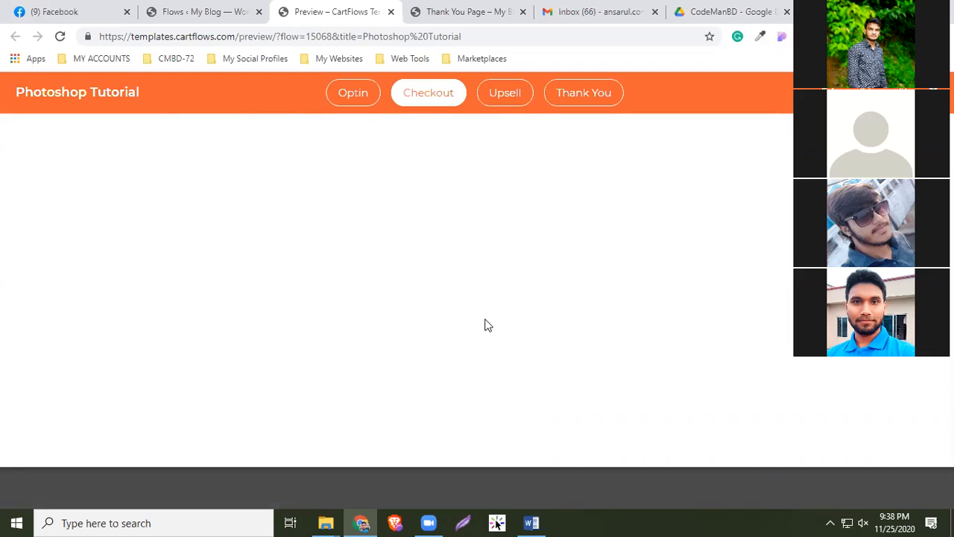
{"action": "scroll", "coordinate": [494, 329], "scroll_direction": "down", "scroll_amount": 7}
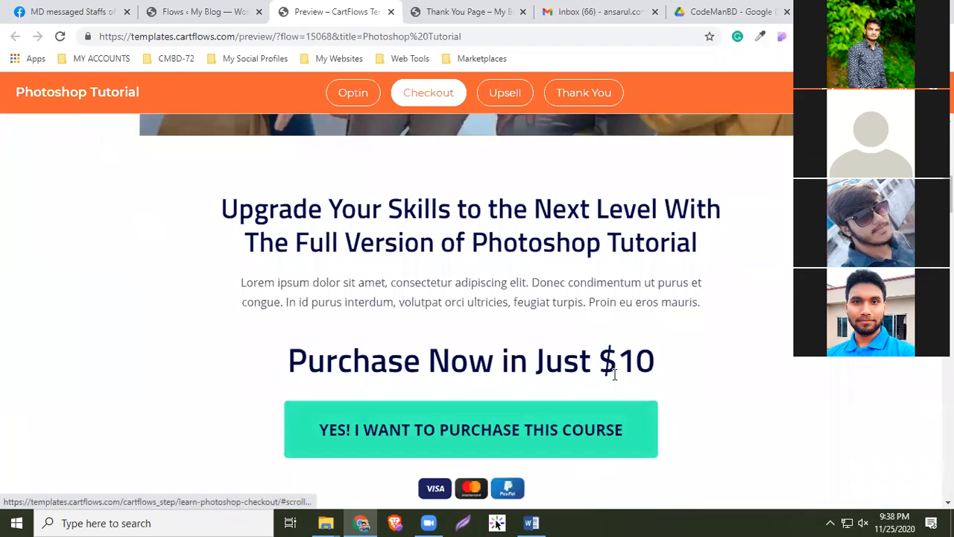
{"action": "scroll", "coordinate": [518, 119], "scroll_direction": "up", "scroll_amount": 4}
- Reexamine the Photoshop Tutorial's Upsell offer and module list, close the preview, and continue browsing the ready templates
{"action": "left_click", "coordinate": [505, 94]}
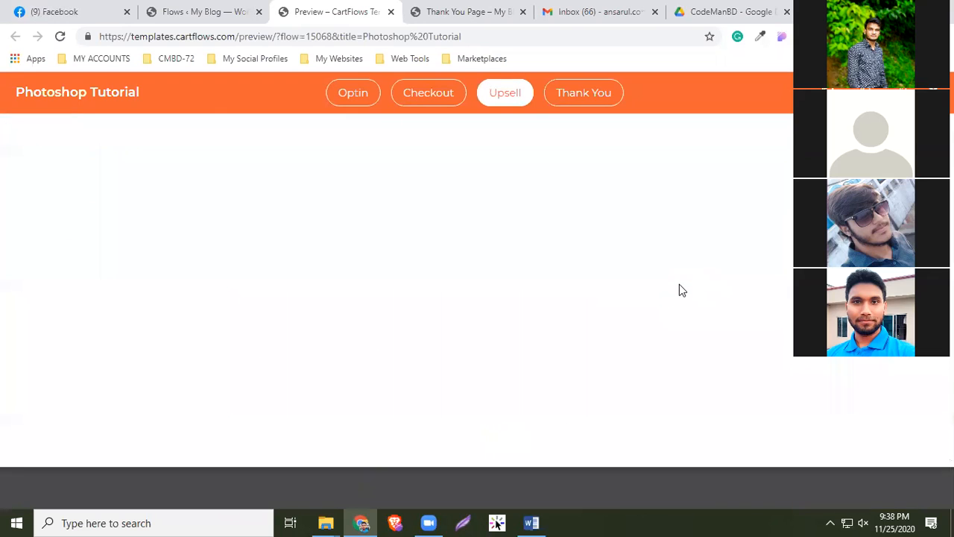
{"action": "scroll", "coordinate": [670, 299], "scroll_direction": "down", "scroll_amount": 1}
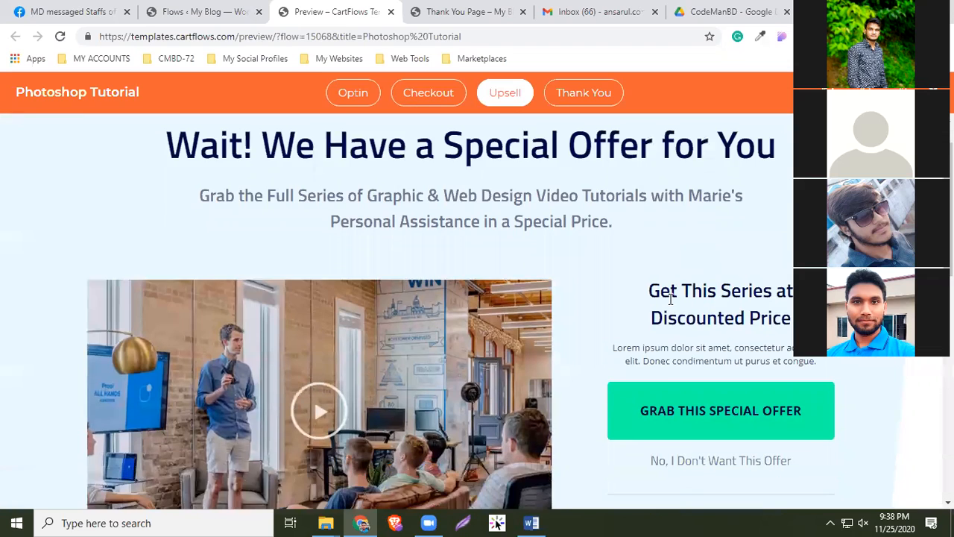
{"action": "scroll", "coordinate": [671, 302], "scroll_direction": "down", "scroll_amount": 3}
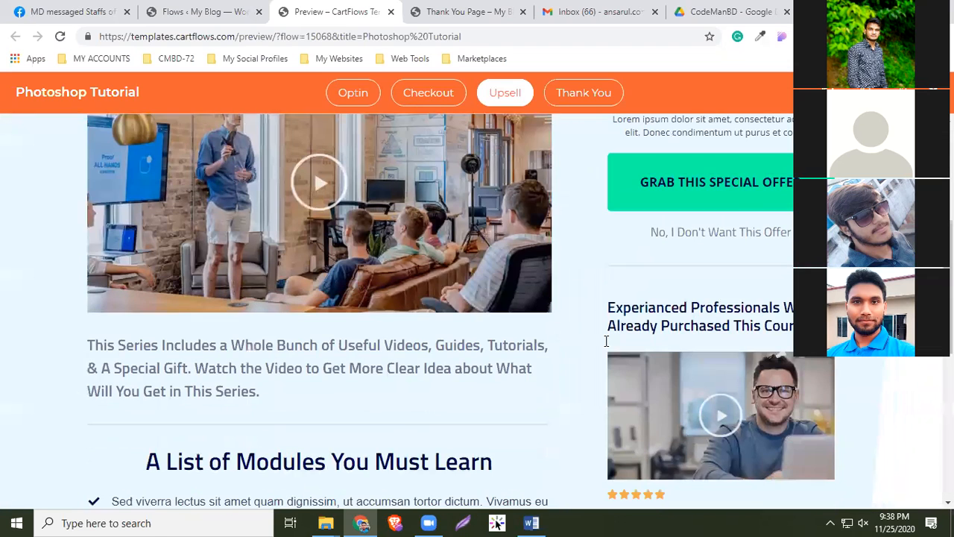
{"action": "scroll", "coordinate": [703, 365], "scroll_direction": "down", "scroll_amount": 6}
{"action": "scroll", "coordinate": [704, 361], "scroll_direction": "up", "scroll_amount": 3}
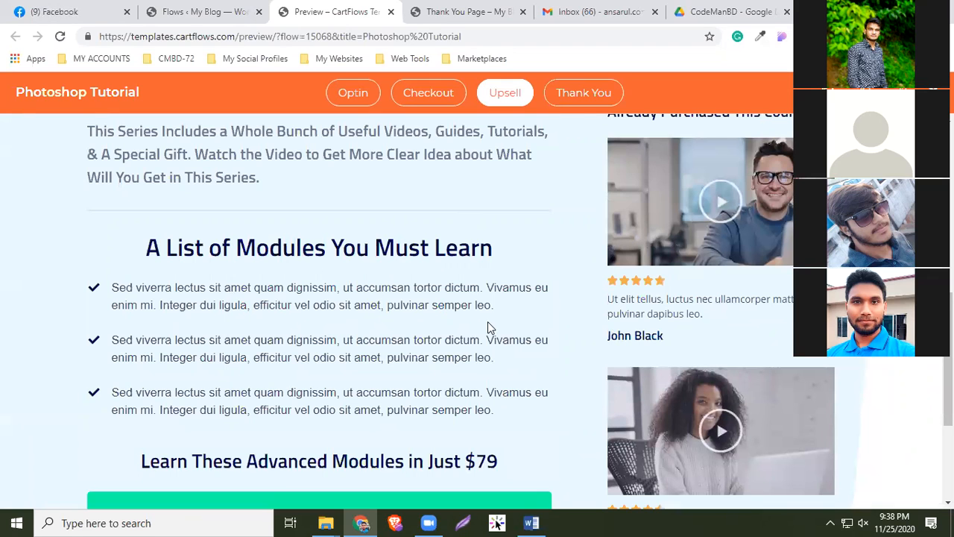
{"action": "scroll", "coordinate": [488, 328], "scroll_direction": "up", "scroll_amount": 1}
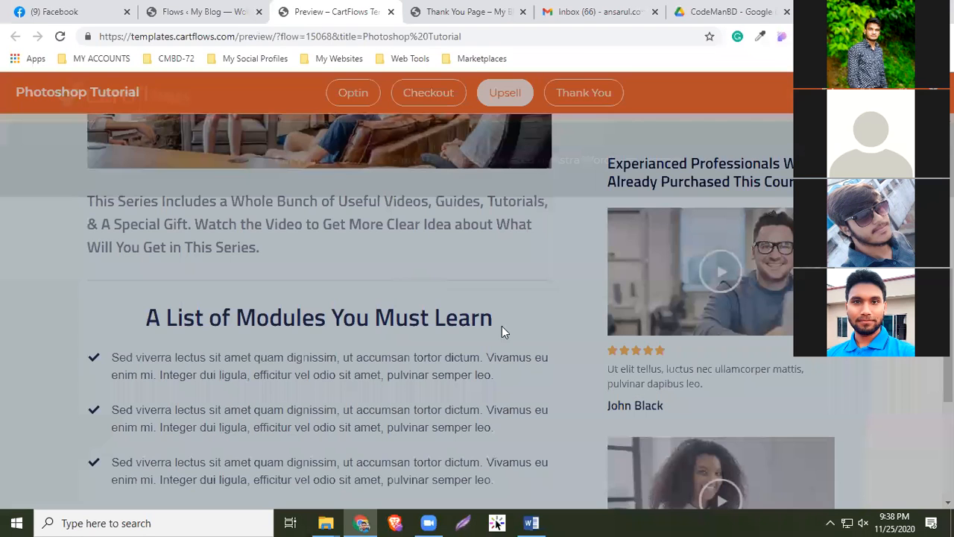
{"action": "key", "text": "ctrl+w"}
{"action": "scroll", "coordinate": [432, 395], "scroll_direction": "down", "scroll_amount": 3}
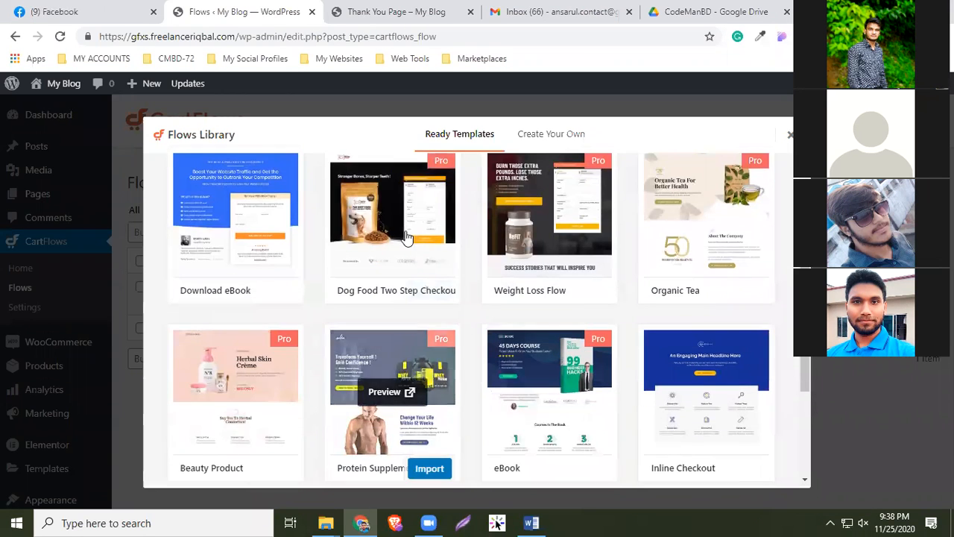